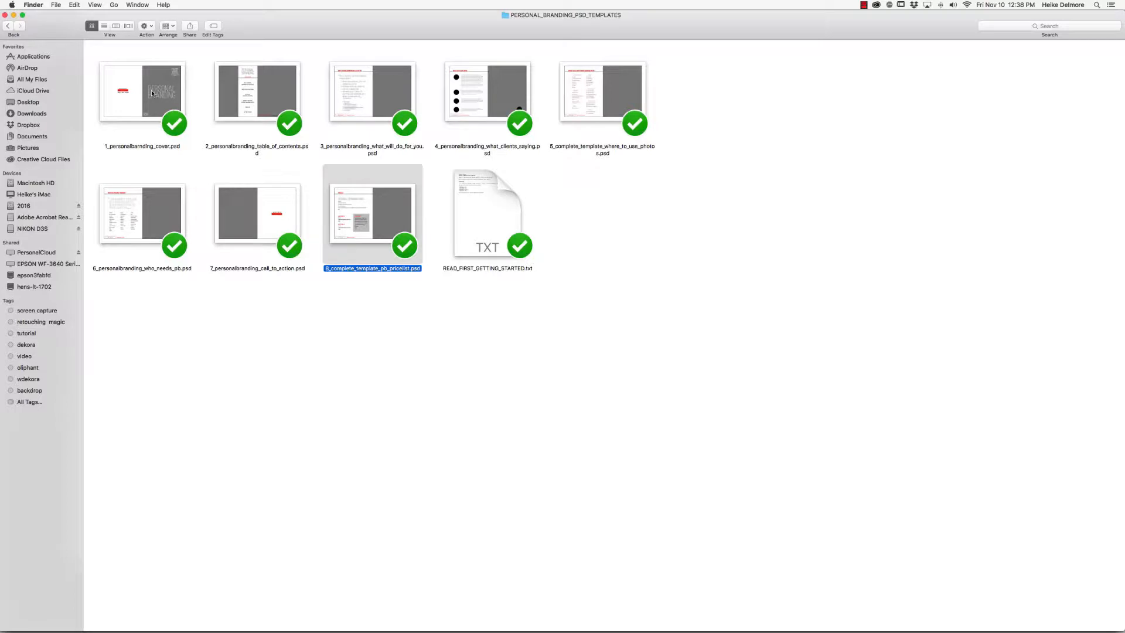
Look over the template thumbnails in the PERSONAL_BRANDING_PSD_TEMPLATES folder, from the table of contents through the price list.
left_click(269, 91)
left_click(419, 89)
left_click(479, 94)
left_click(581, 114)
left_click(147, 211)
left_click(402, 208)
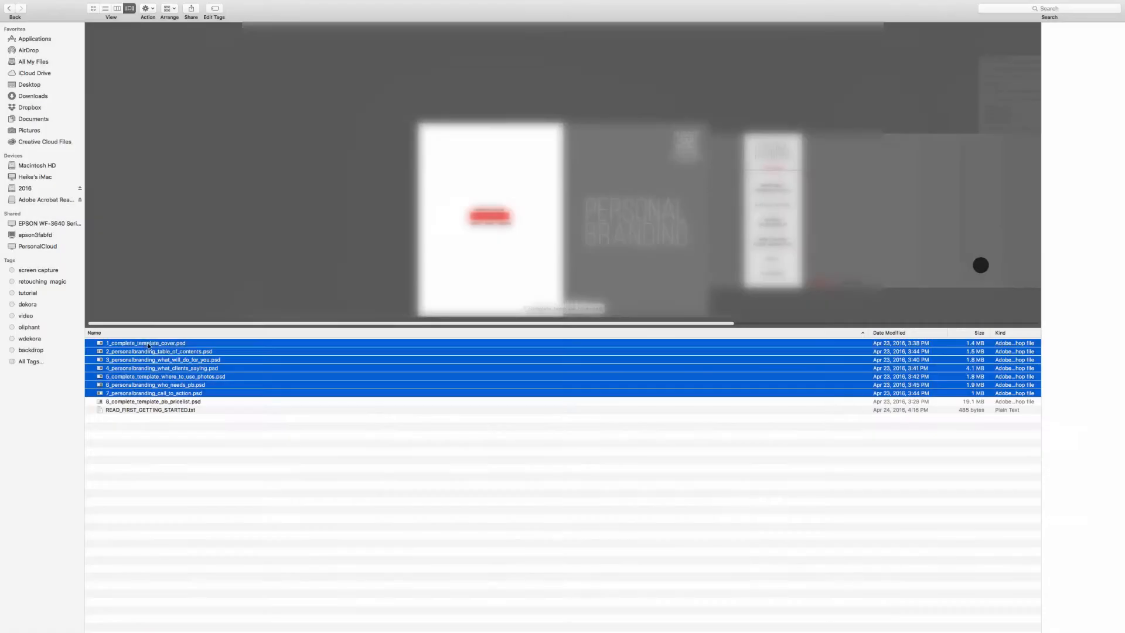
Preview the eight numbered template PSD files one after another, from the cover to the price list.
left_click(147, 345)
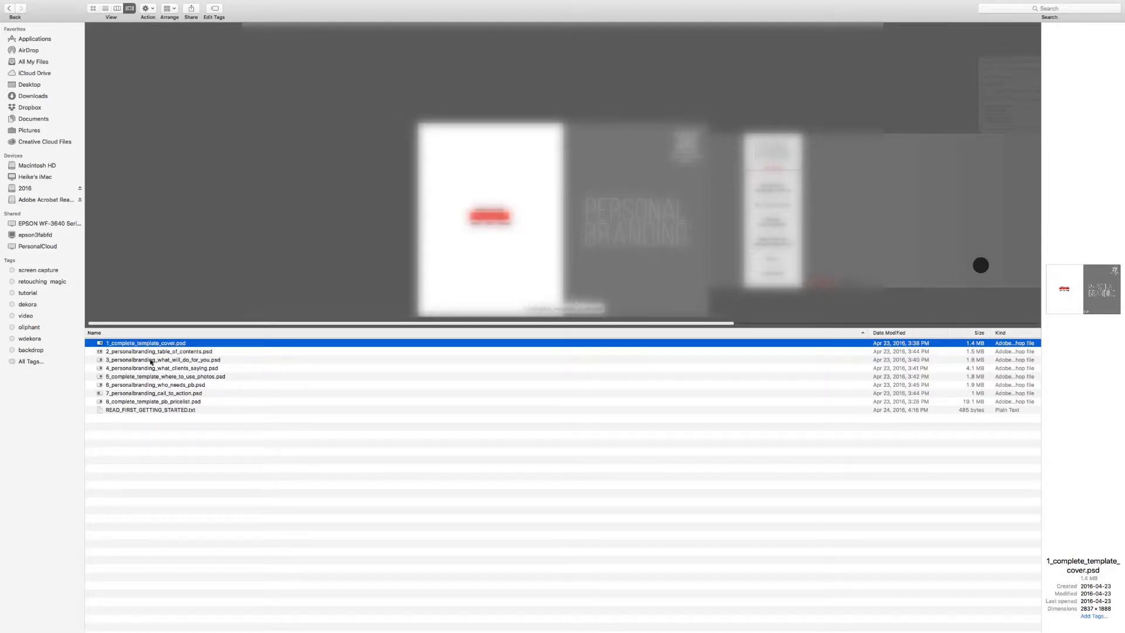
left_click(166, 353)
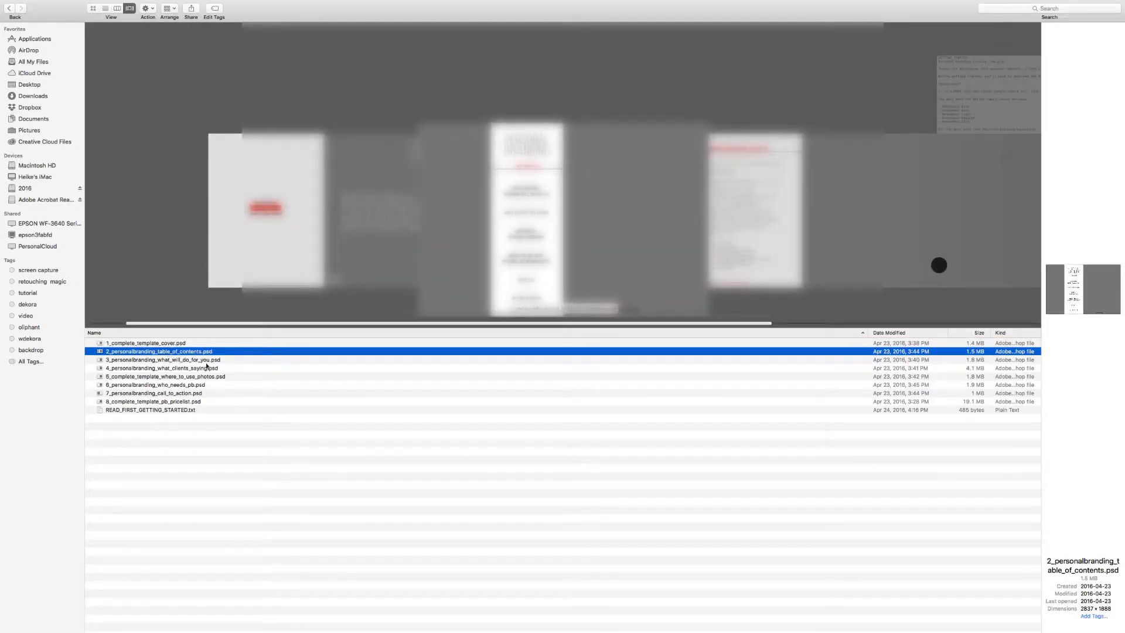
left_click(163, 361)
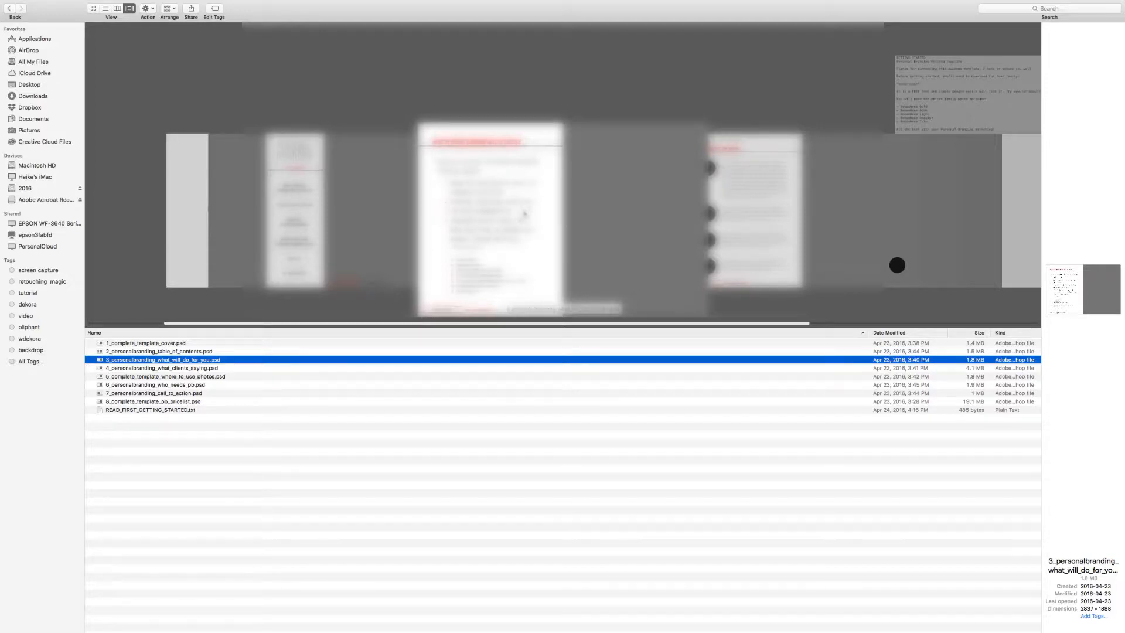
key("Down")
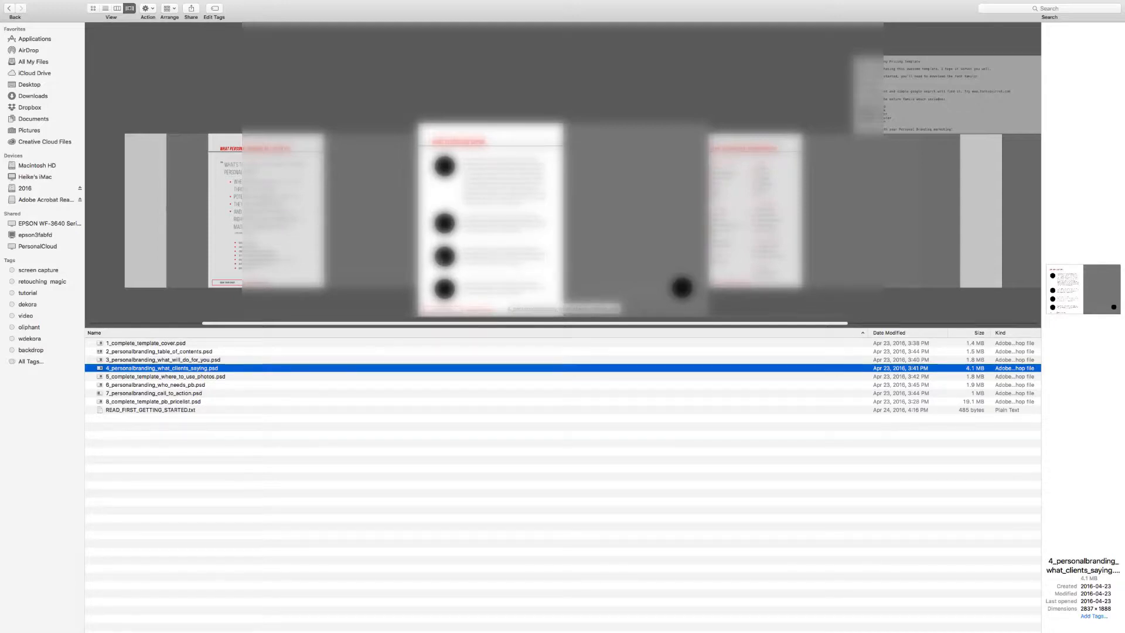
key("Down")
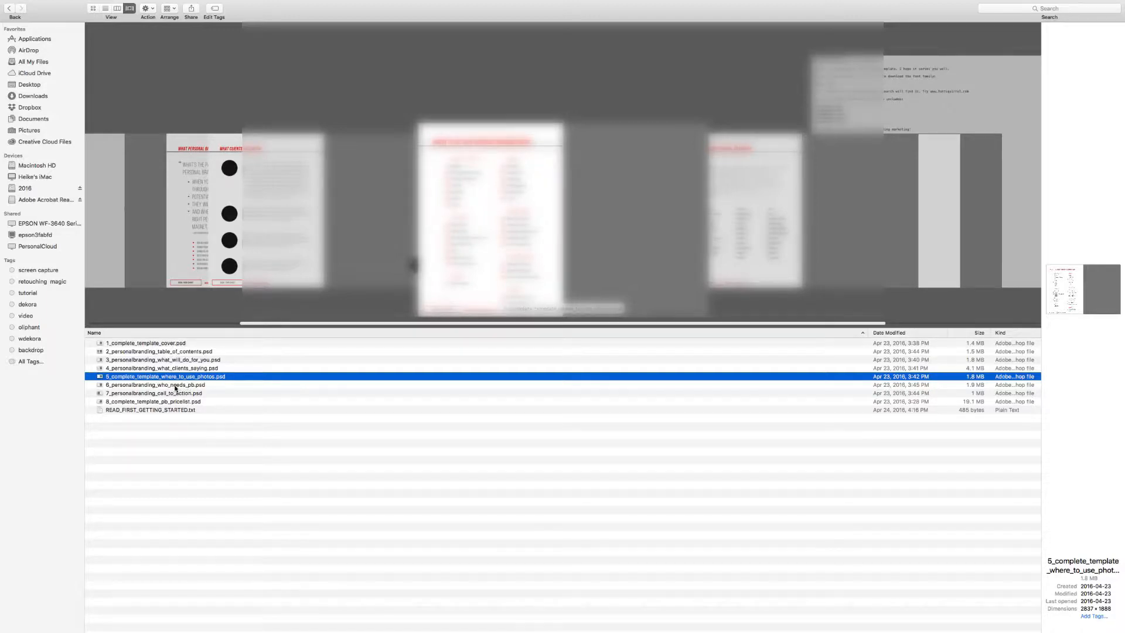
left_click(175, 387)
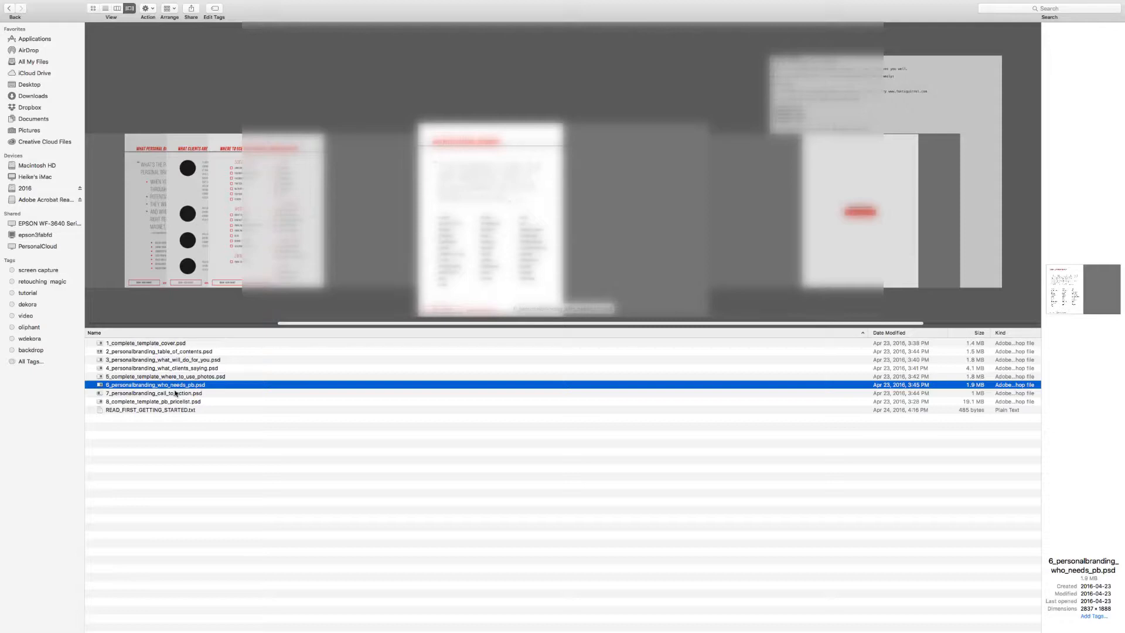
left_click(151, 394)
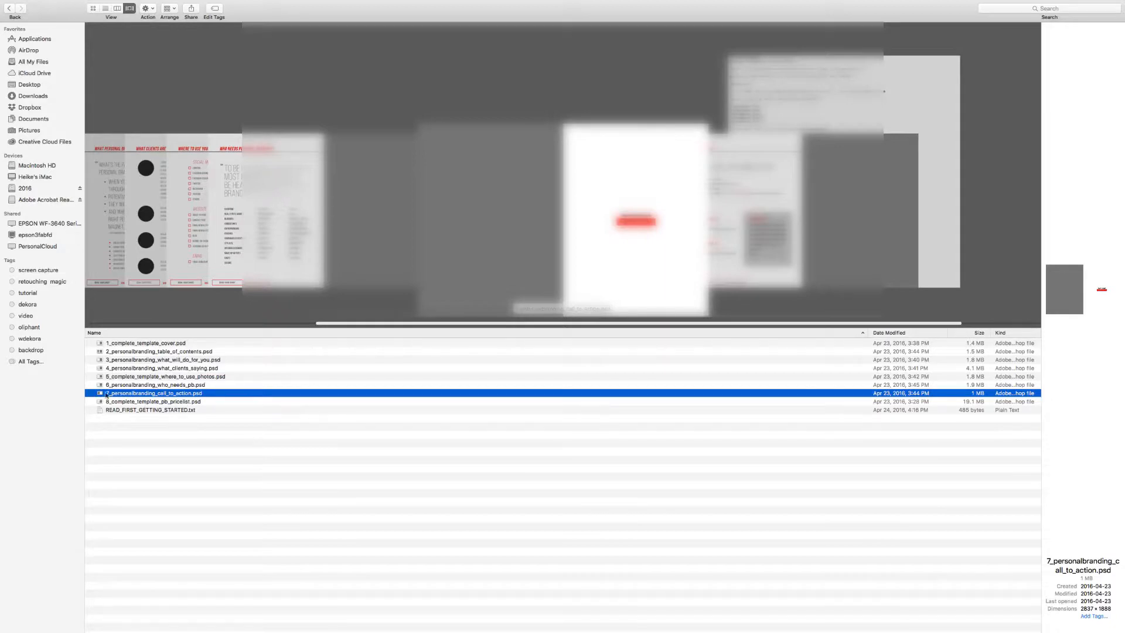
left_click(112, 402)
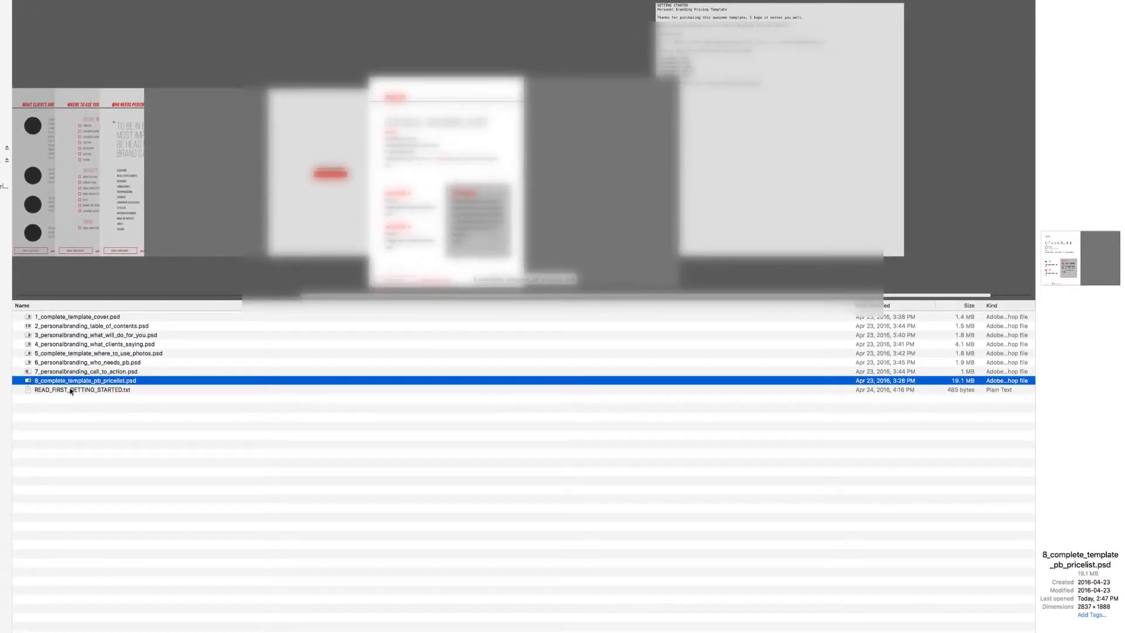
Open 8_complete_template_pb_pricelist.psd in Photoshop, and hide the price list layer group and show the cover group instead.
key("Up")
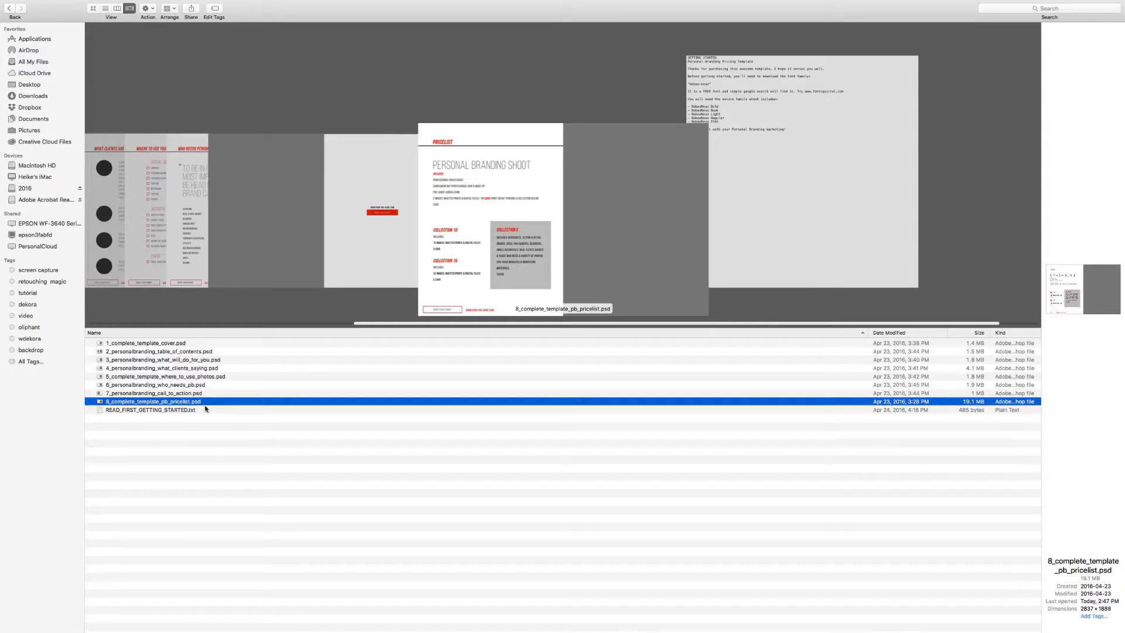
double_click(145, 402)
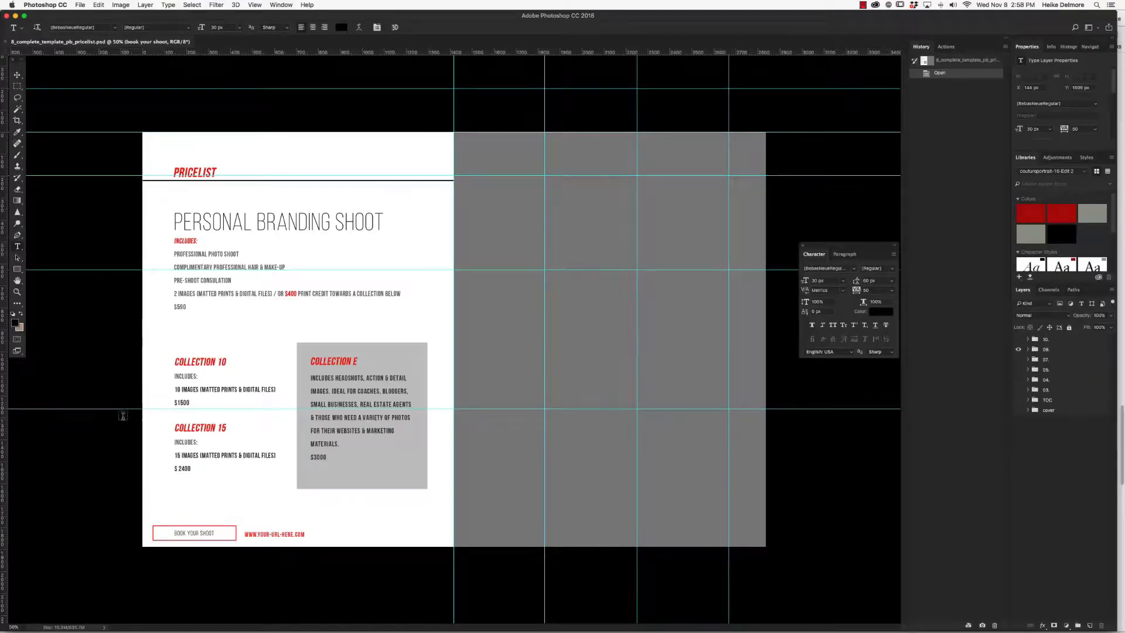
left_click(1018, 349)
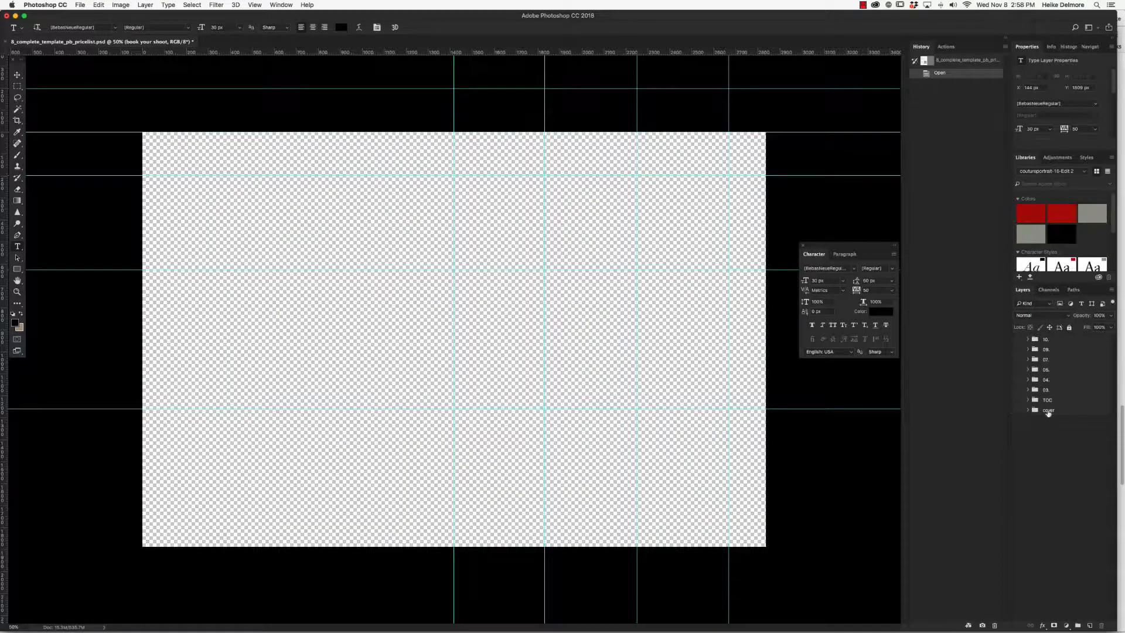
left_click(1019, 410)
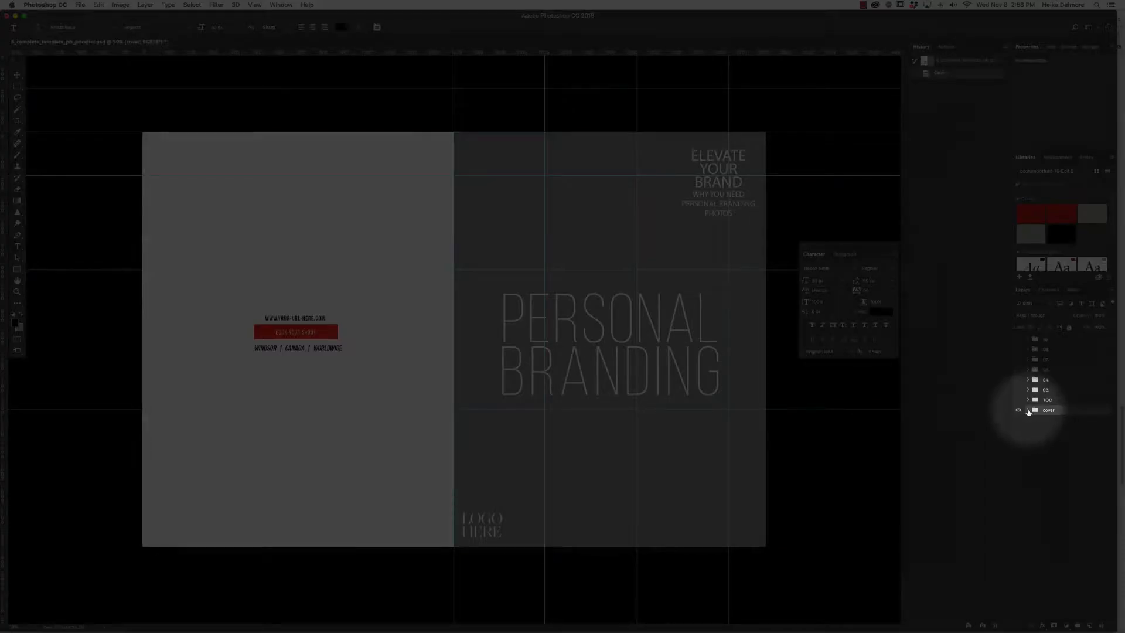
Expand the cover layer group and select its image place holder layer.
left_click(1028, 410)
left_click(1049, 412)
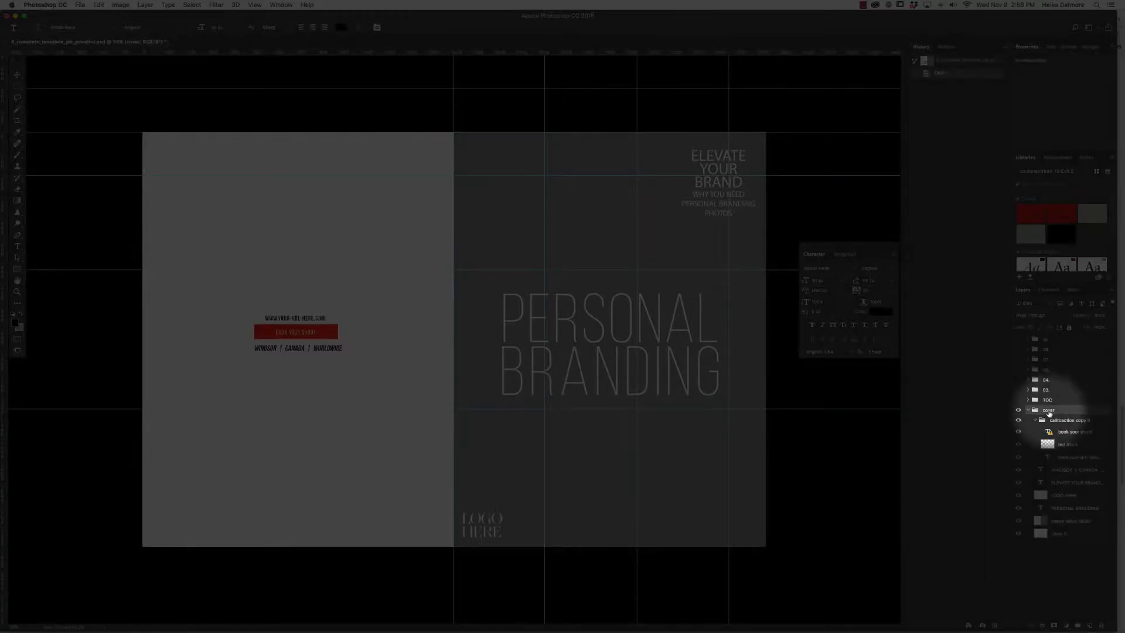
left_click(1062, 522)
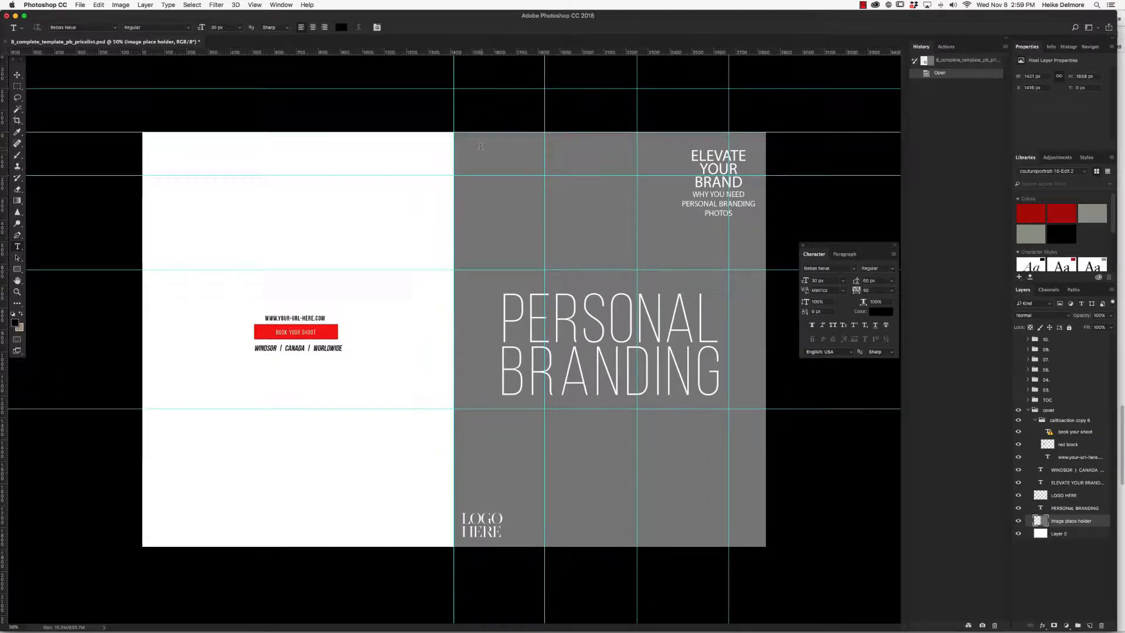
Open the photo PRINT-coutureportrait-vk-2.jpg as a separate document.
left_click(80, 5)
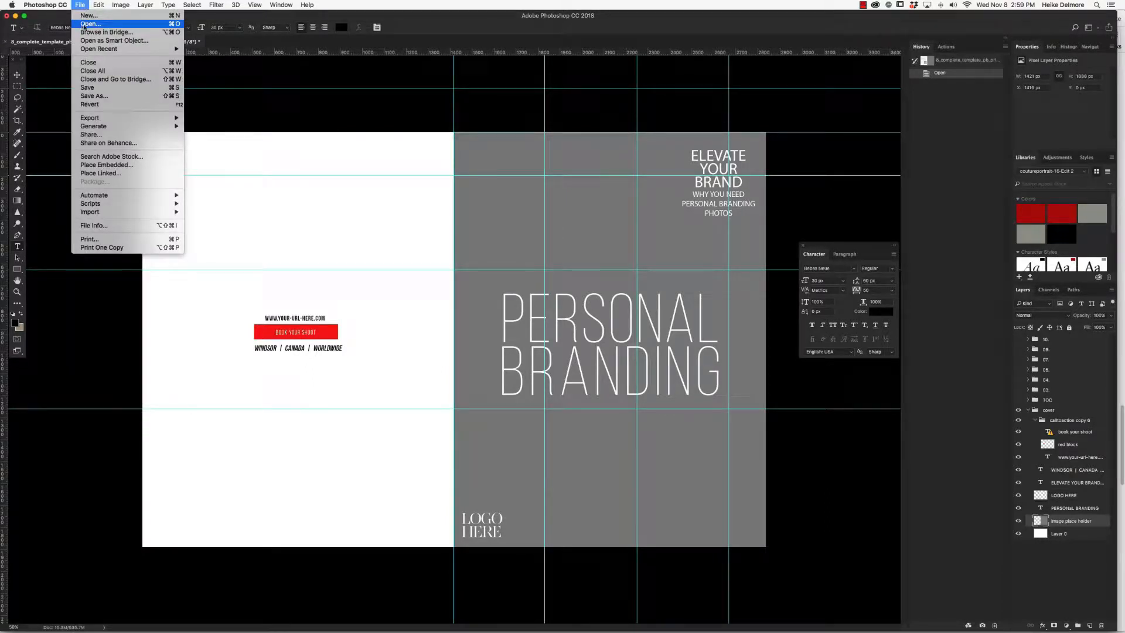
left_click(84, 24)
left_click(469, 123)
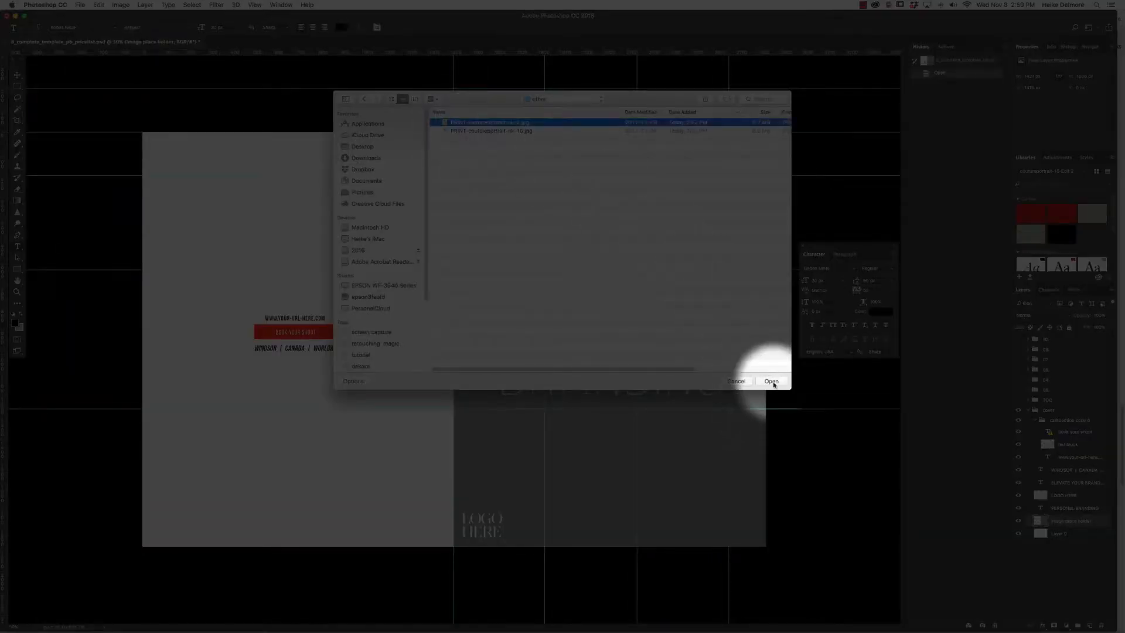
left_click(772, 382)
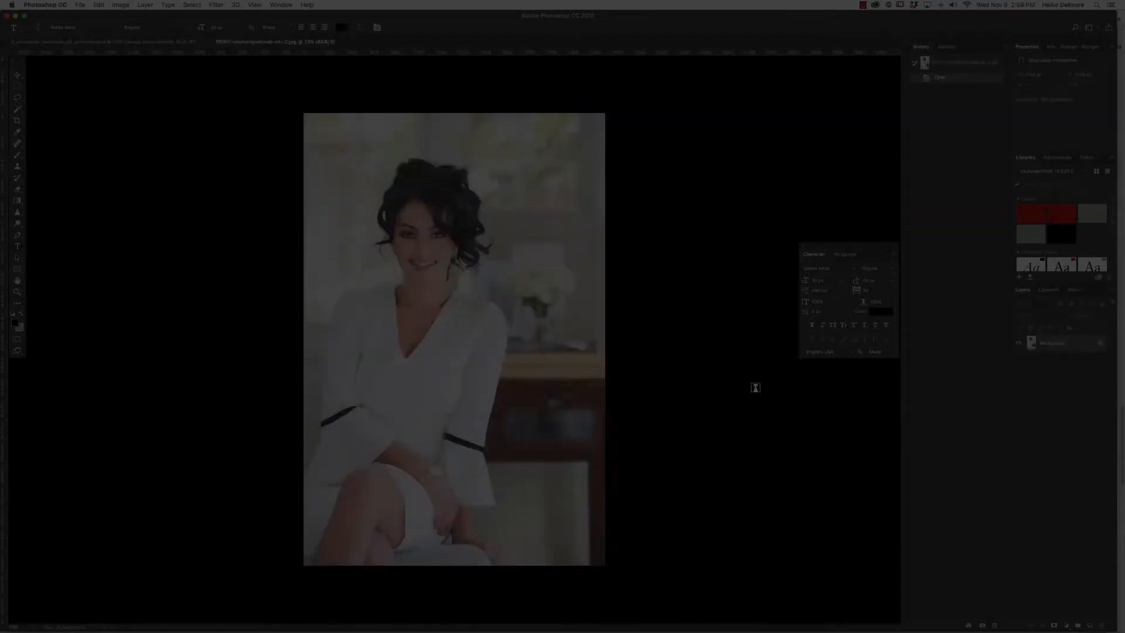
Copy the whole portrait photo and paste it into the template above the image place holder layer, accepting the color profile conversion.
key("super+a")
left_click(103, 42)
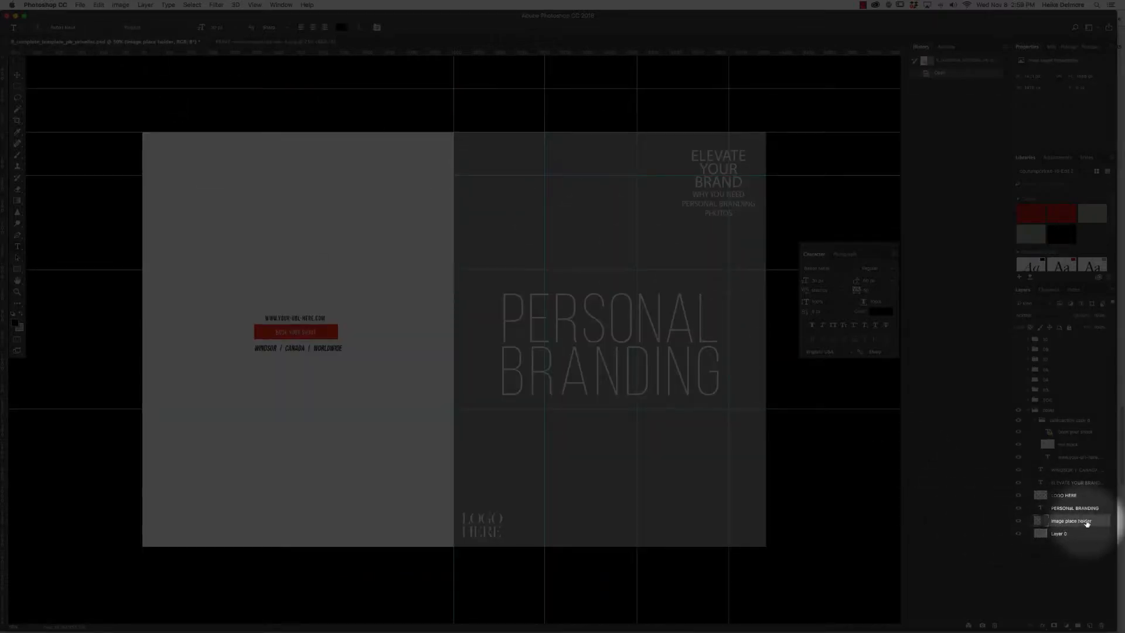
key("super+v")
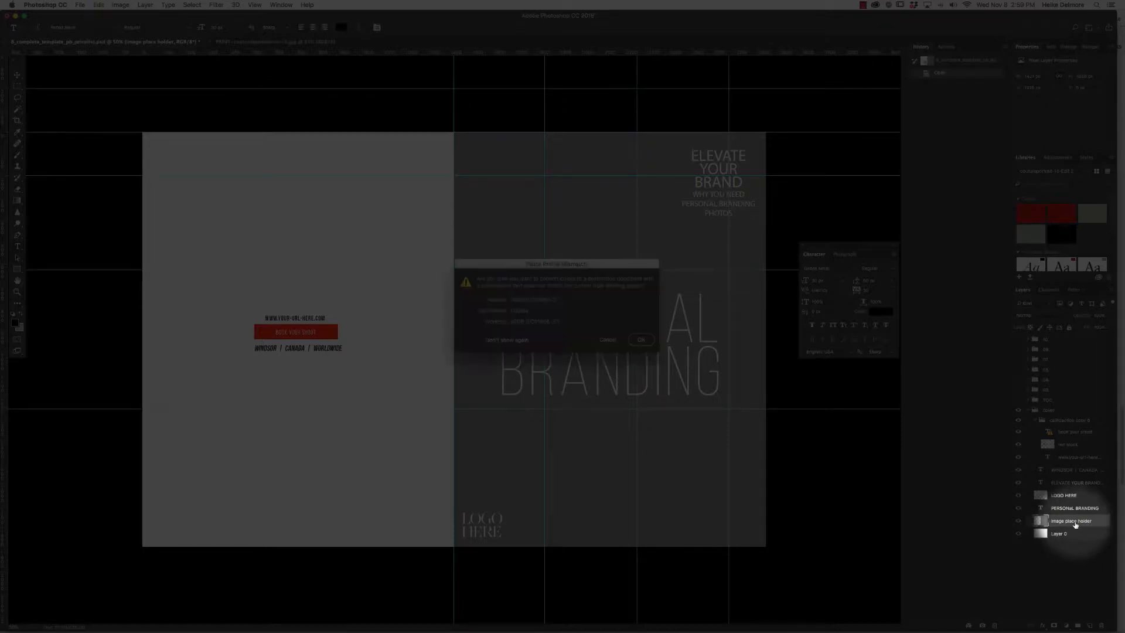
left_click(645, 338)
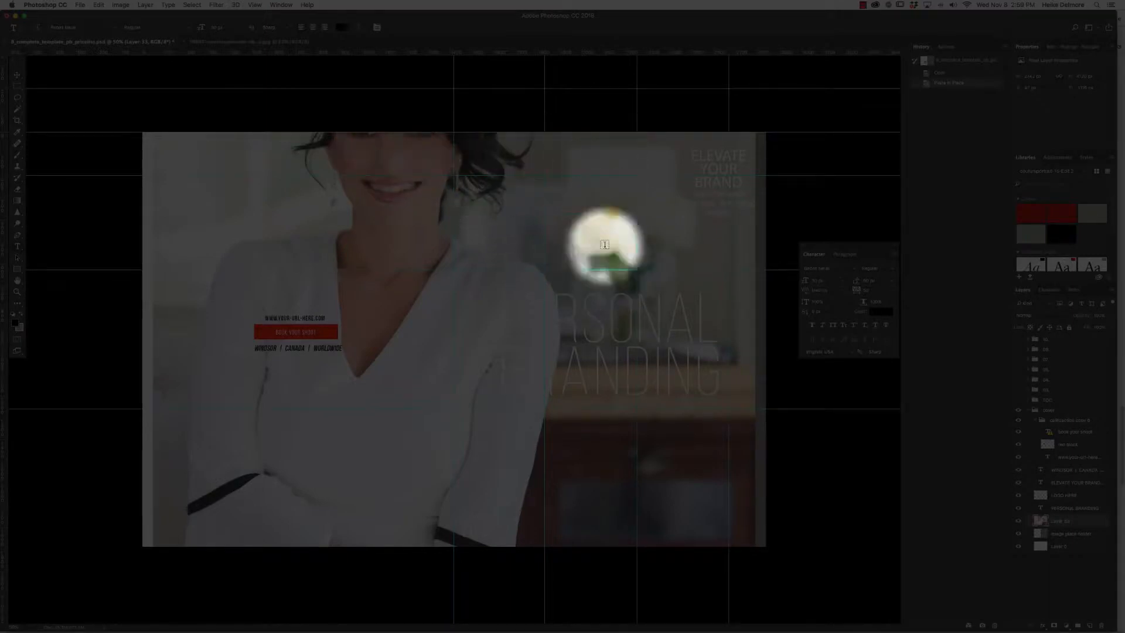
left_click(17, 87)
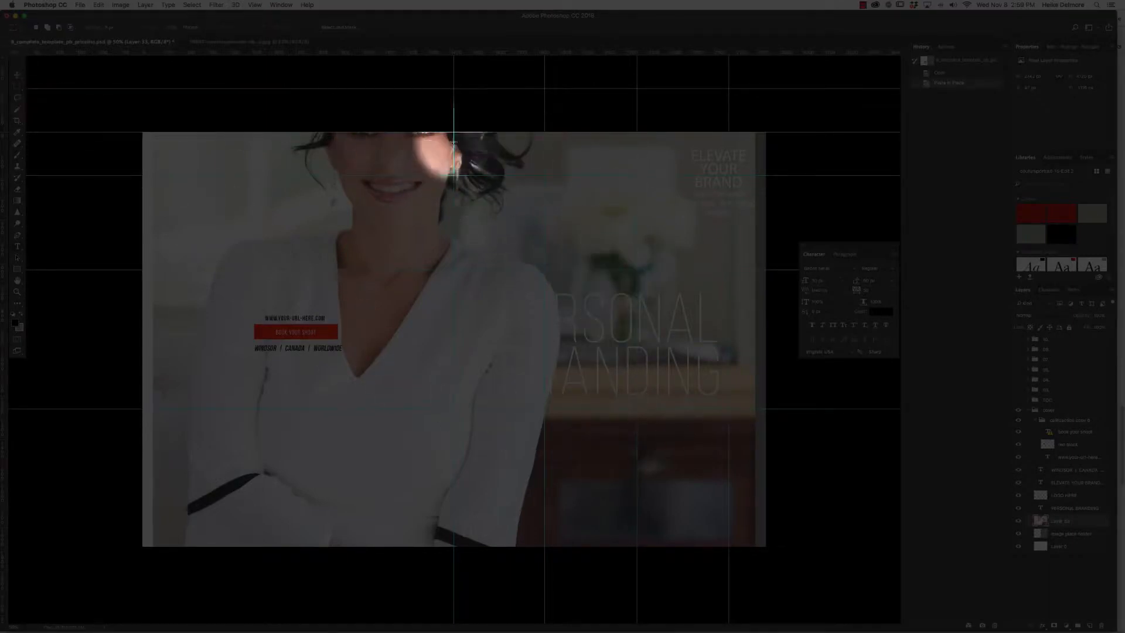
left_click_drag(454, 132, 494, 182)
key("super+d")
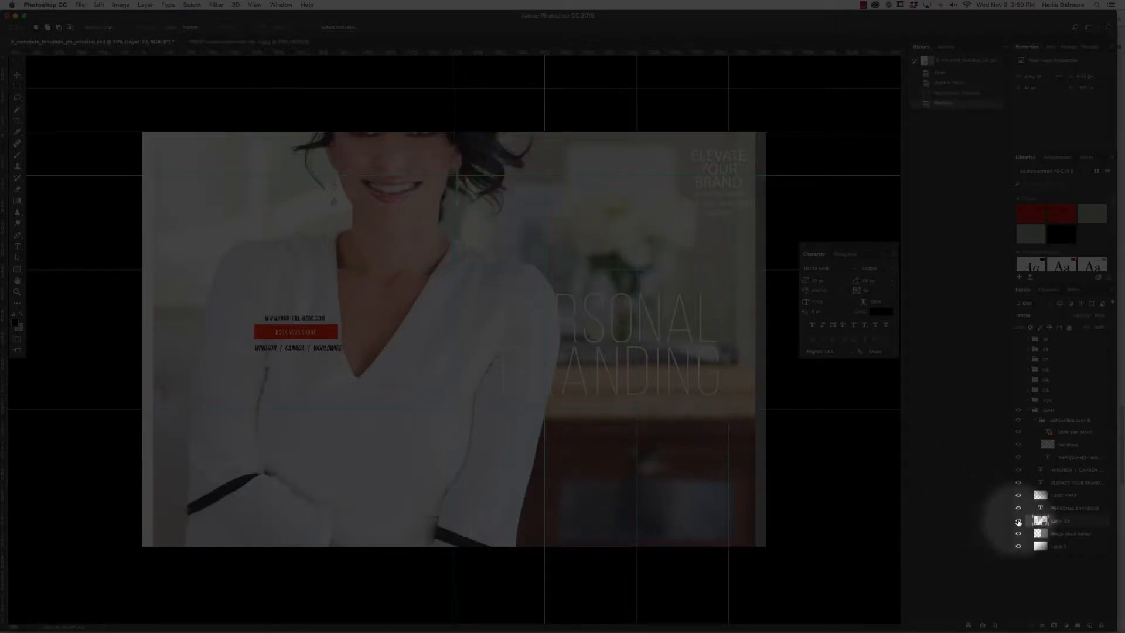
Hide the pasted photo and select the grey area of the image place holder layer with the Magic Wand.
left_click(1019, 521)
left_click(1052, 537)
left_click(17, 109)
left_click(552, 205)
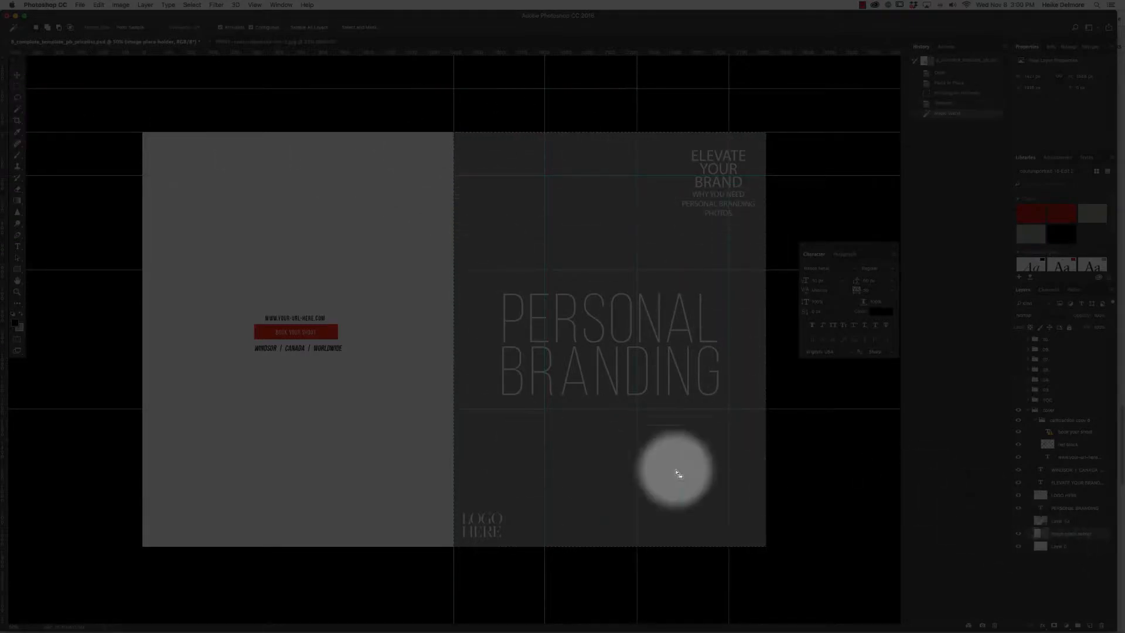
Show the photo layer again, mask it to the selected area, and unlink the mask from the photo.
left_click(1019, 521)
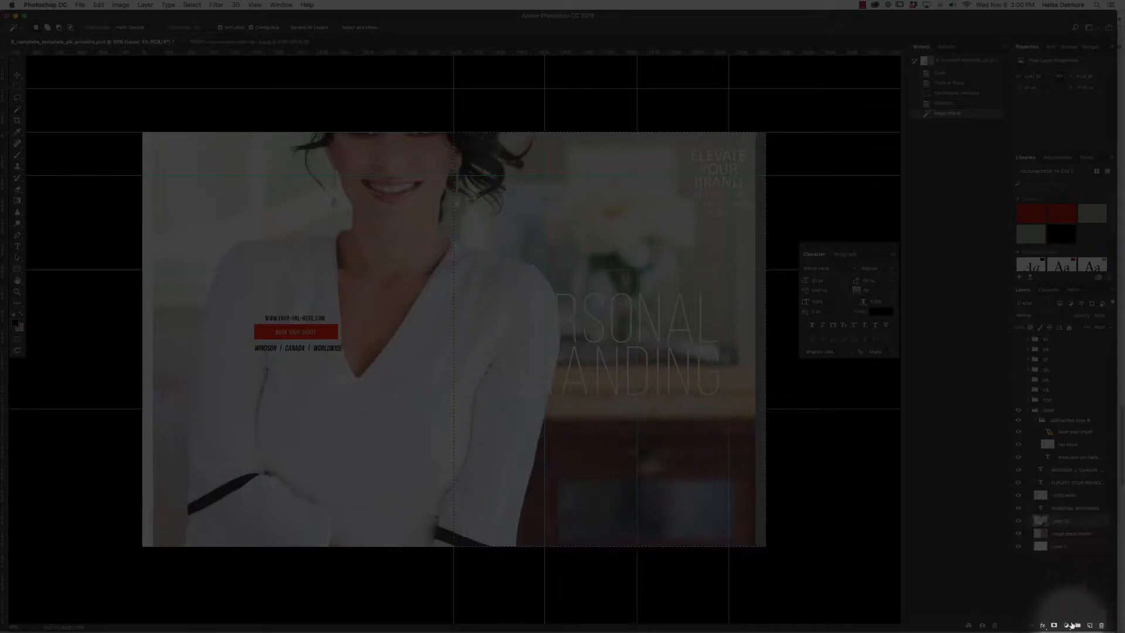
left_click(1067, 625)
left_click(1041, 522)
left_click(1043, 523)
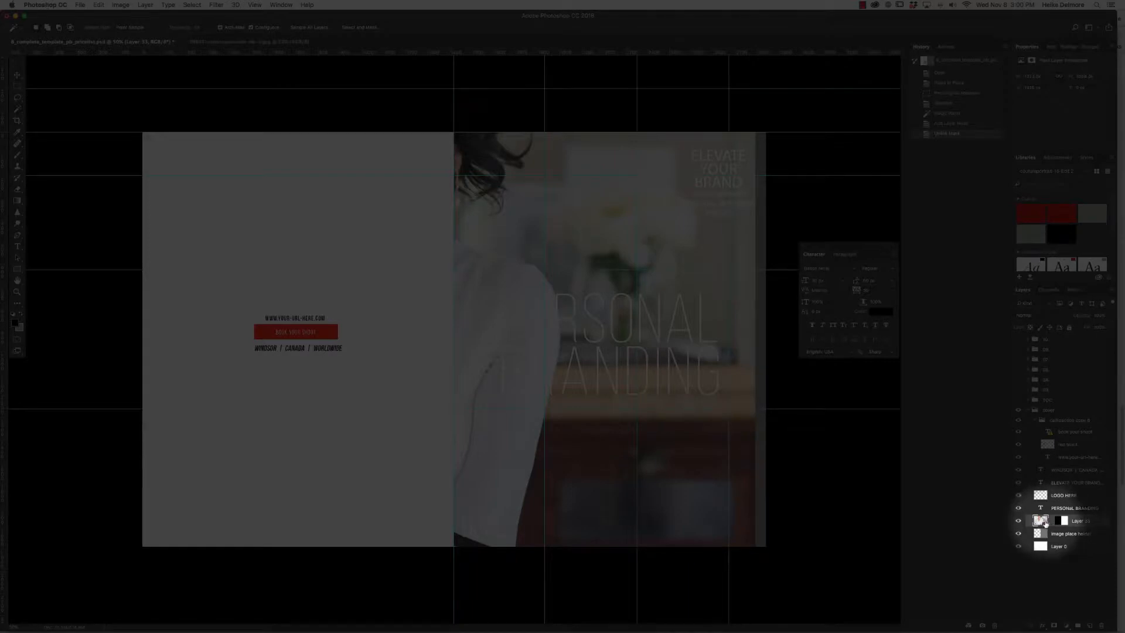
Scale the photo to 40% in width and height, then position and enlarge it to fill the front cover.
left_click(17, 75)
left_click_drag(516, 246, 672, 352)
key("super+t")
type("4040")
key("Return")
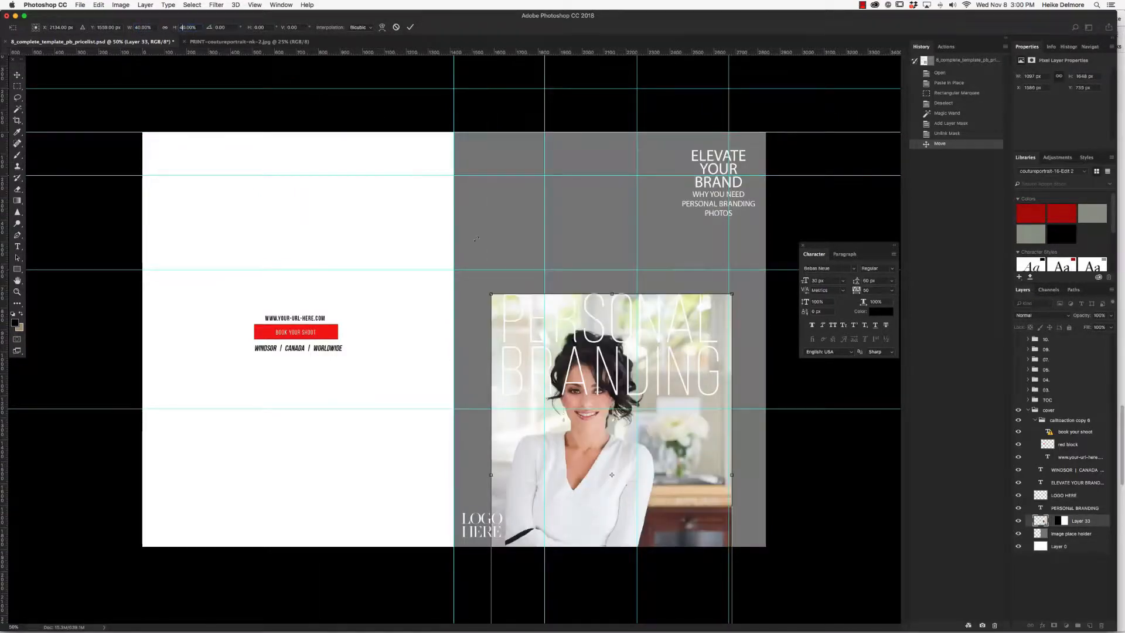
left_click_drag(559, 384, 521, 213)
left_click_drag(695, 486, 703, 449)
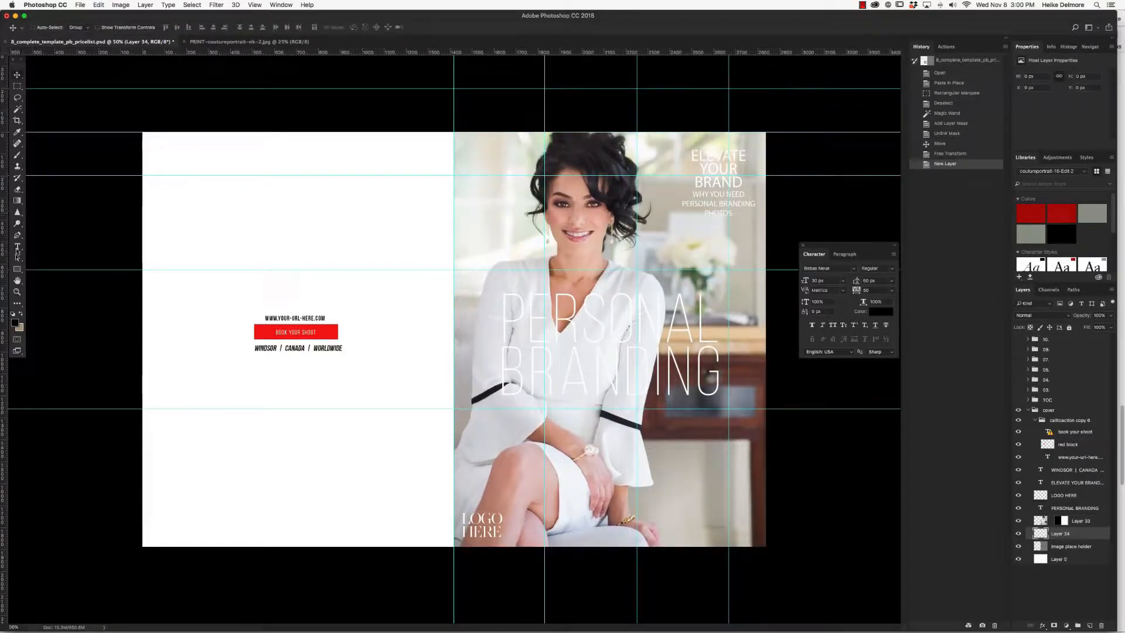
Change the color of the PERSONAL BRANDING title text to black, 000000.
left_click(17, 247)
left_click(717, 401)
key("super+a")
left_click_drag(718, 401, 723, 399)
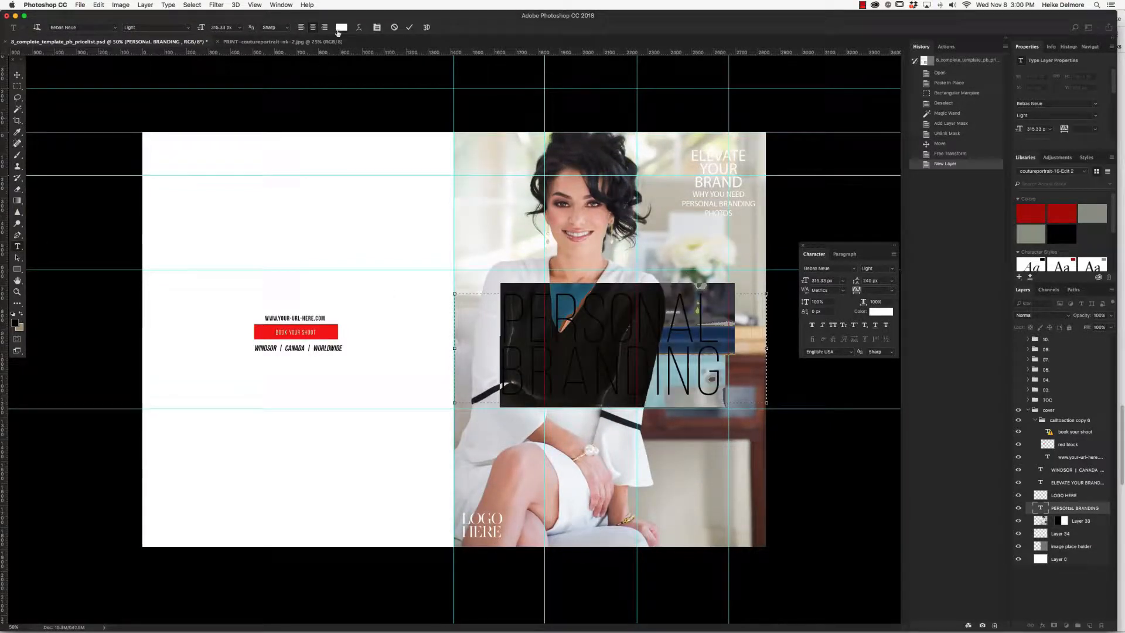
left_click(340, 27)
type("000000")
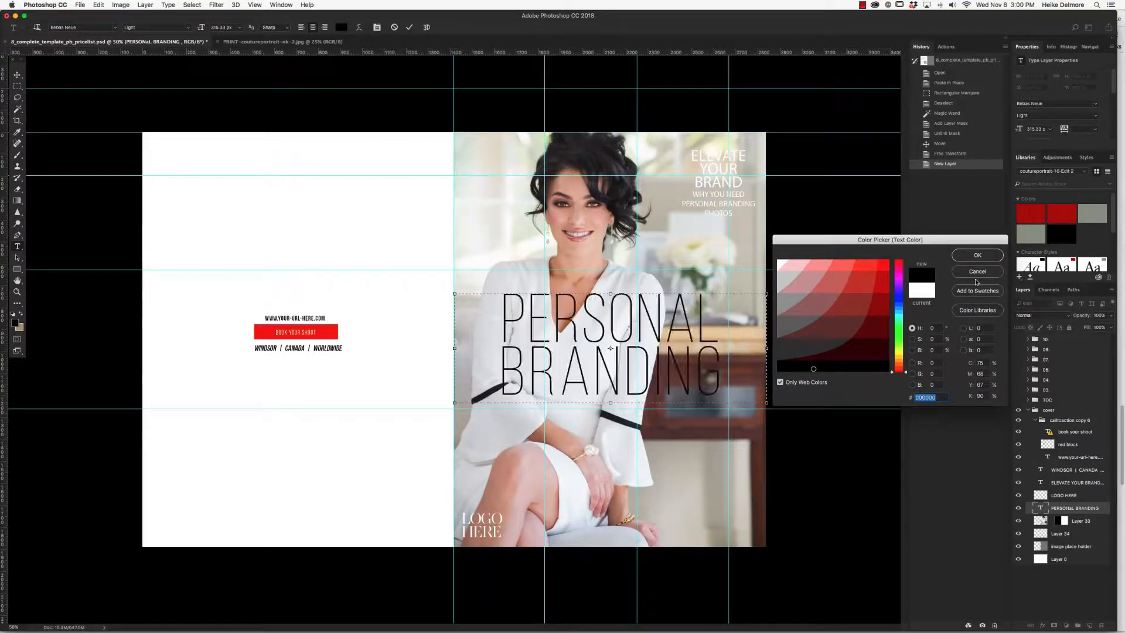
left_click(978, 256)
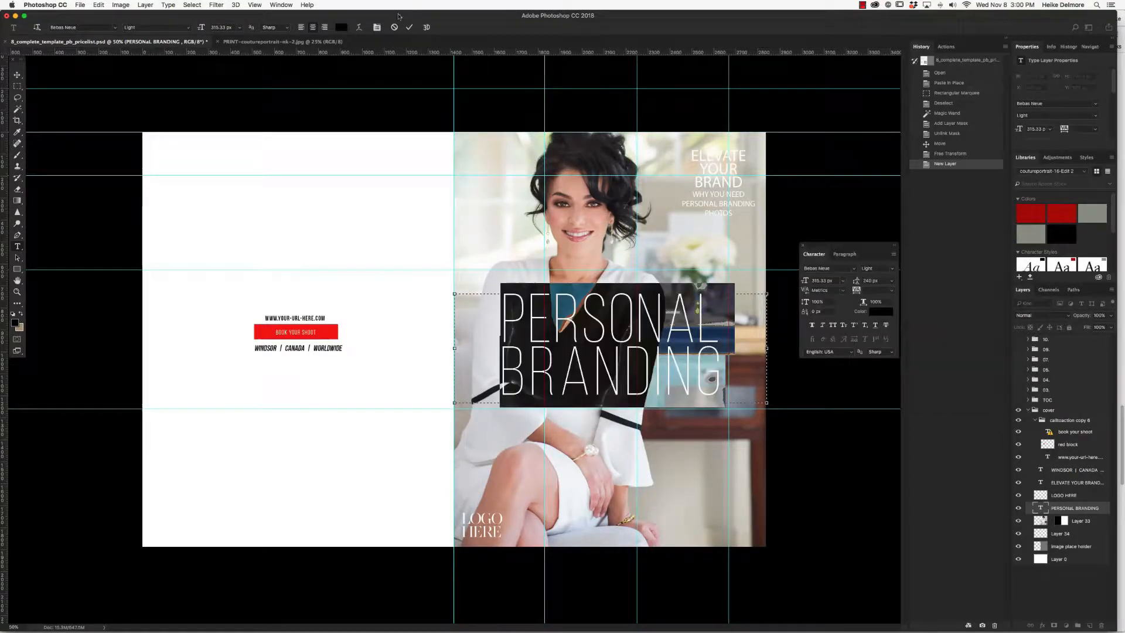
key("super+Return")
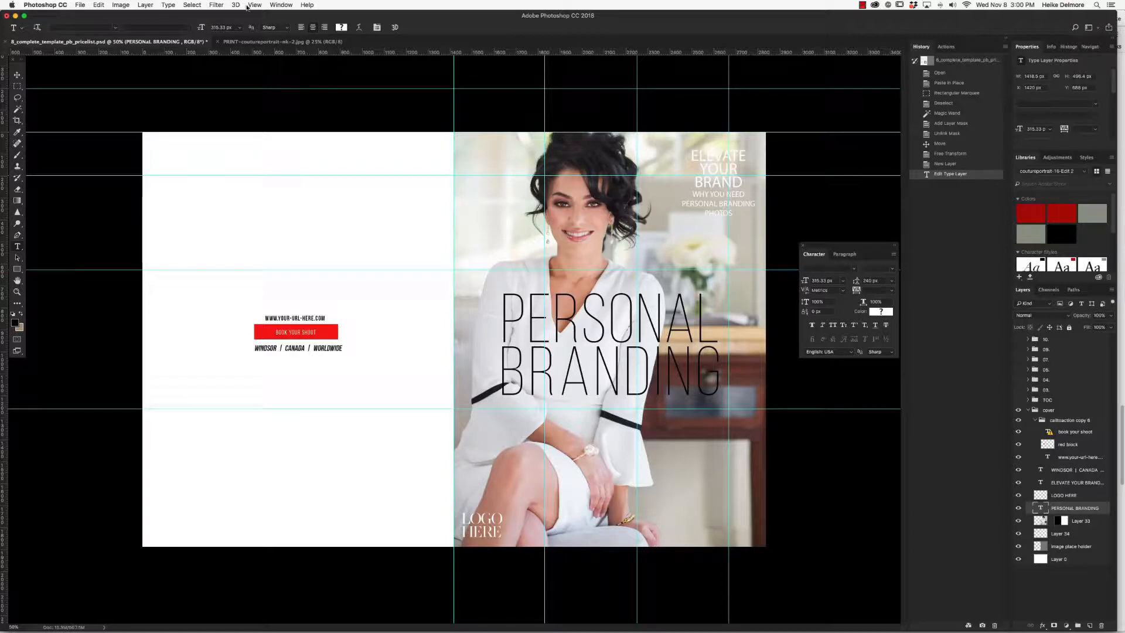
Clear the guides from the template and switch to the Move tool.
left_click(255, 5)
left_click(271, 235)
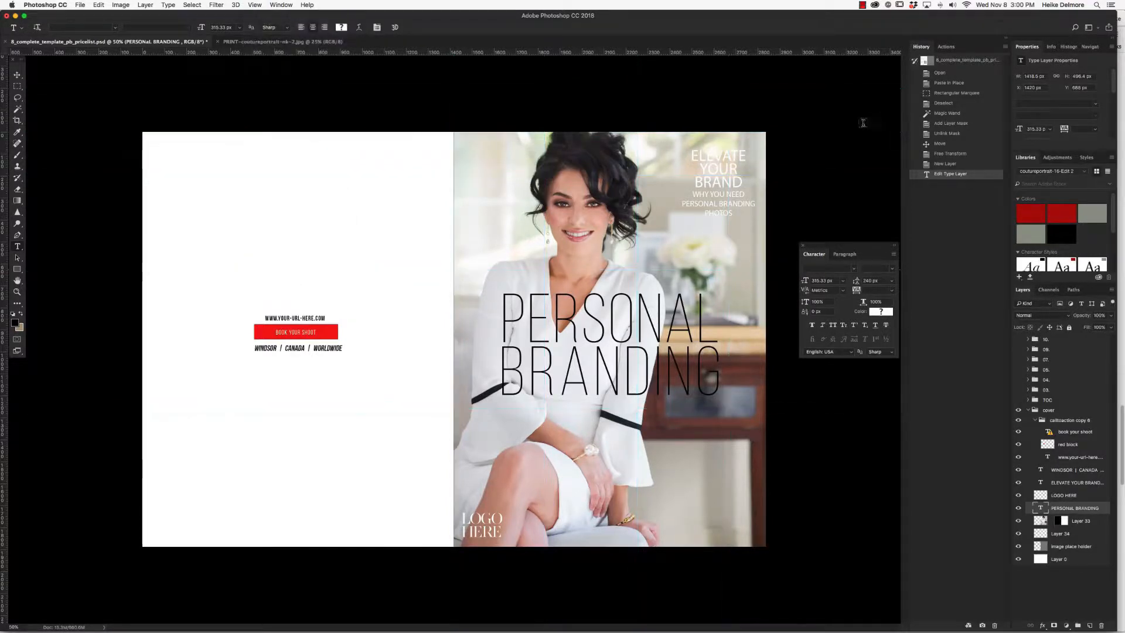
key("v")
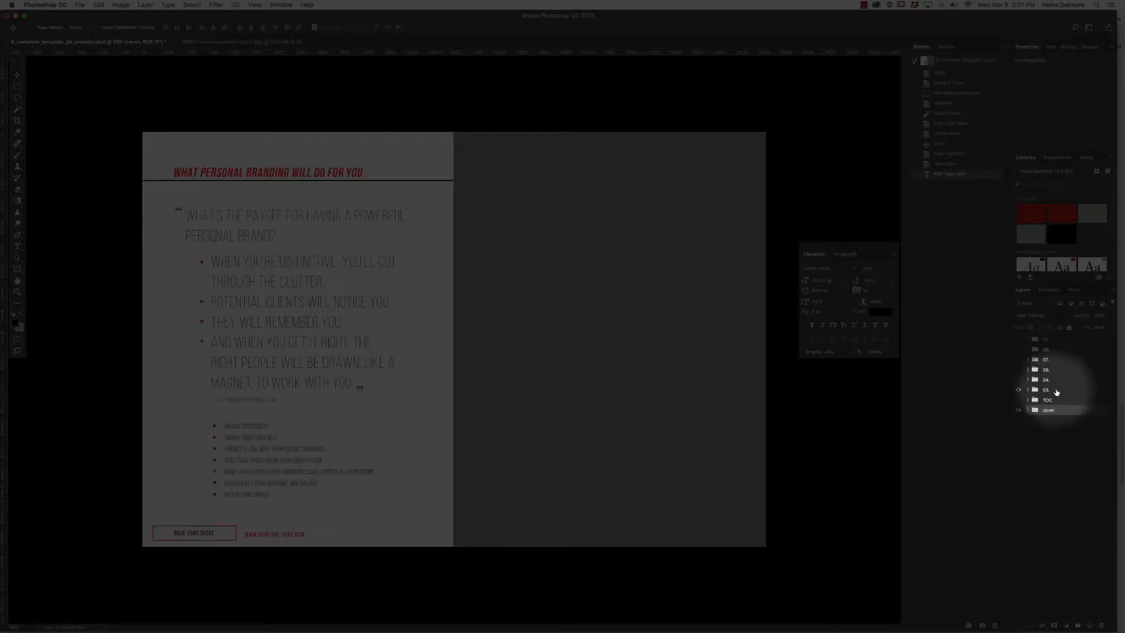
Preview the table of contents page over the cover, and return to showing only the 03 spread above the cover.
left_click(1056, 392)
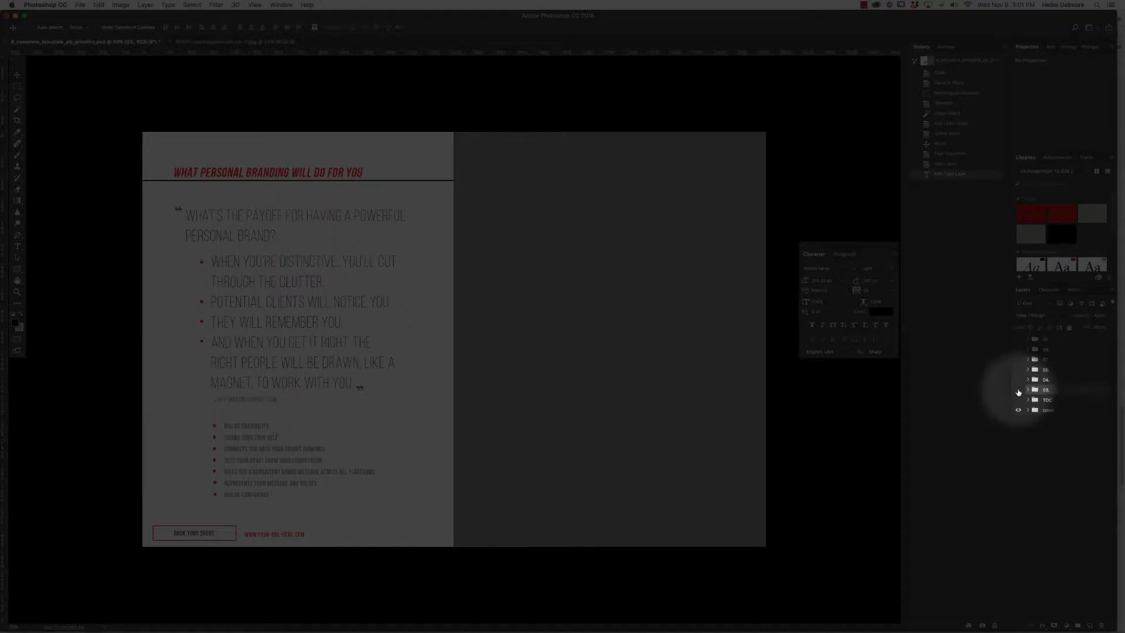
left_click(1018, 389)
left_click(1018, 400)
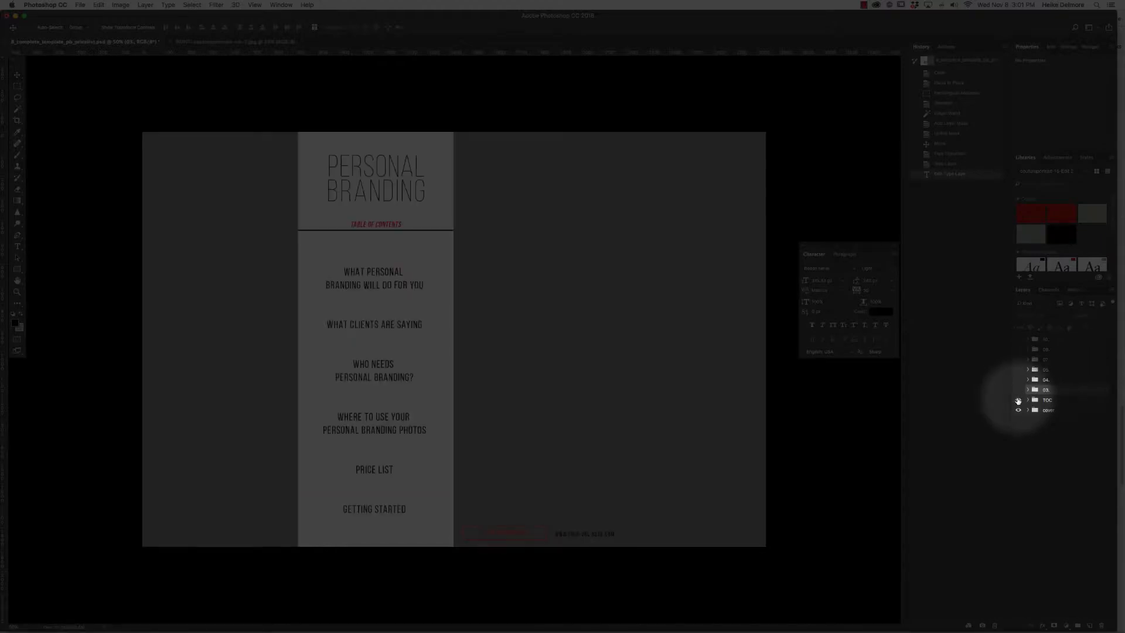
left_click(1019, 400)
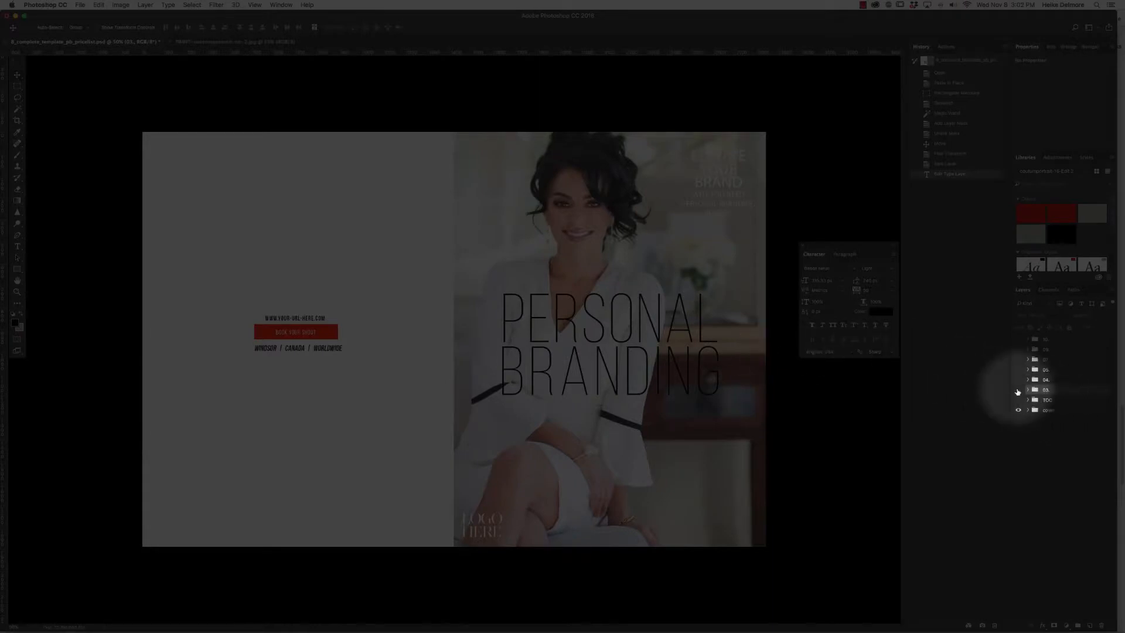
left_click(1019, 390)
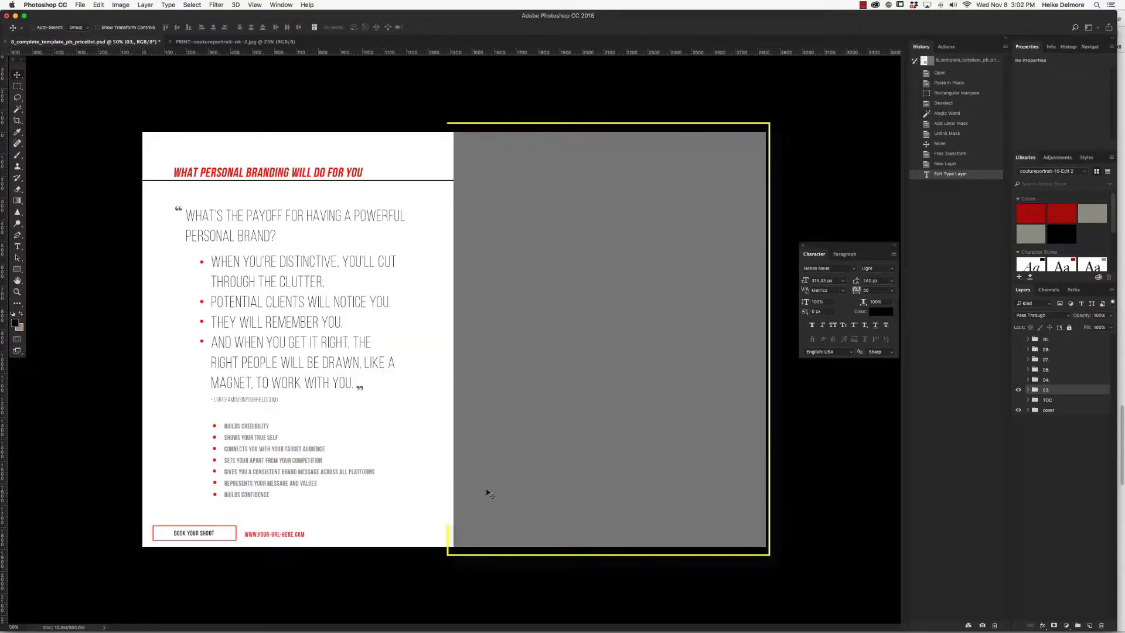
Expand the 03 group and select its "right image here" placeholder layer.
left_click(1028, 390)
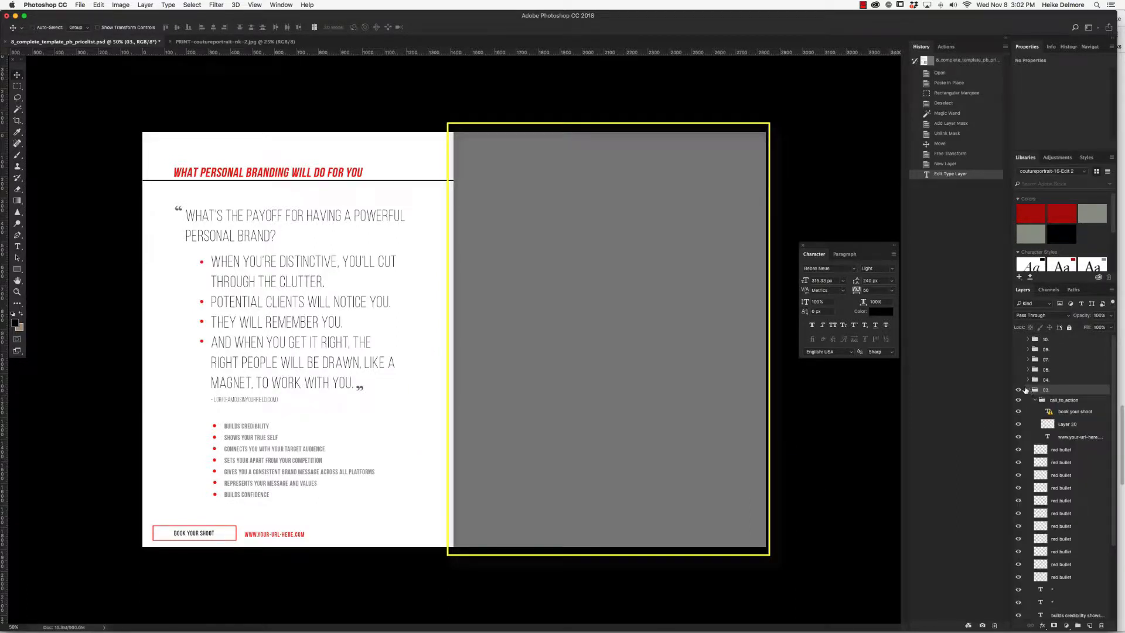
scroll(1114, 400, "down", 5)
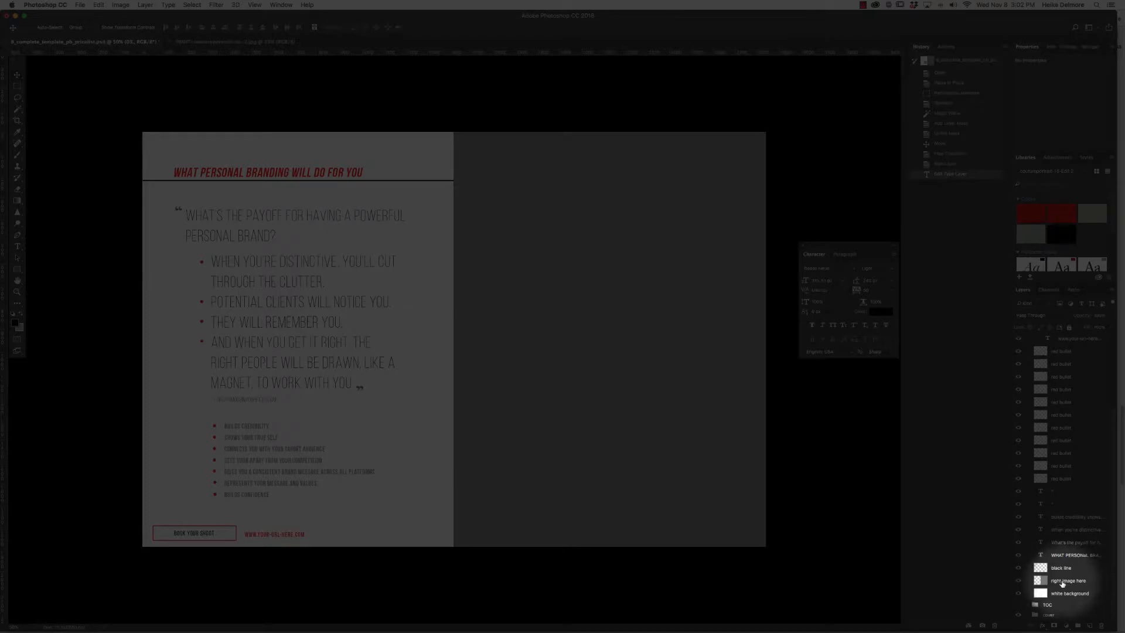
left_click(1065, 584)
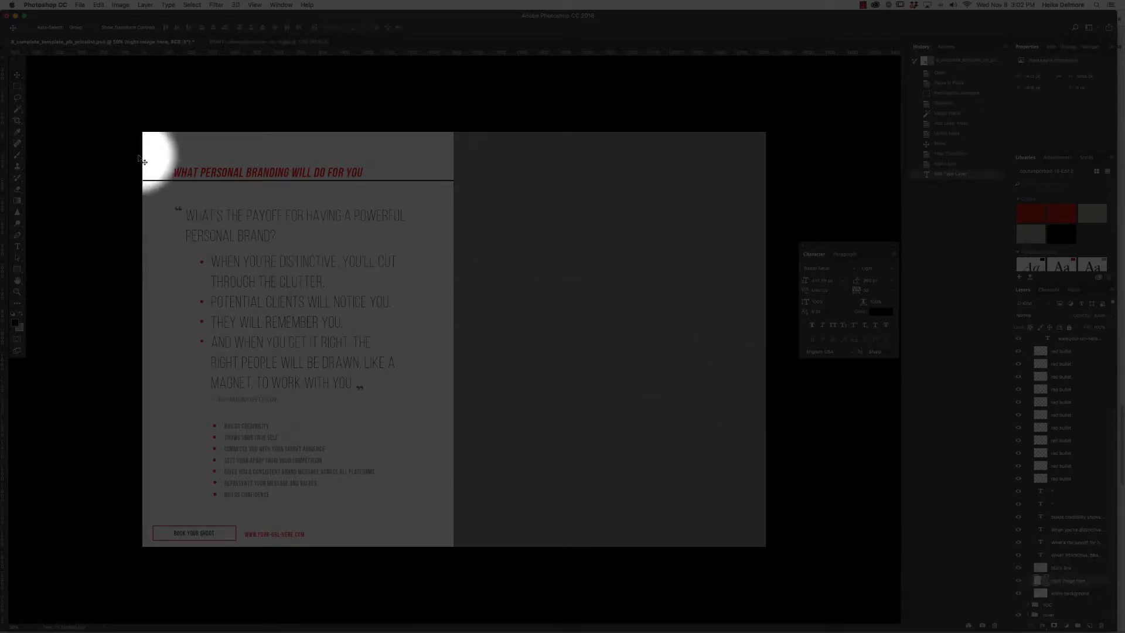
Open PRINT-coutureportrait-nk-10.jpg and copy the entire photo.
left_click(80, 5)
left_click(106, 26)
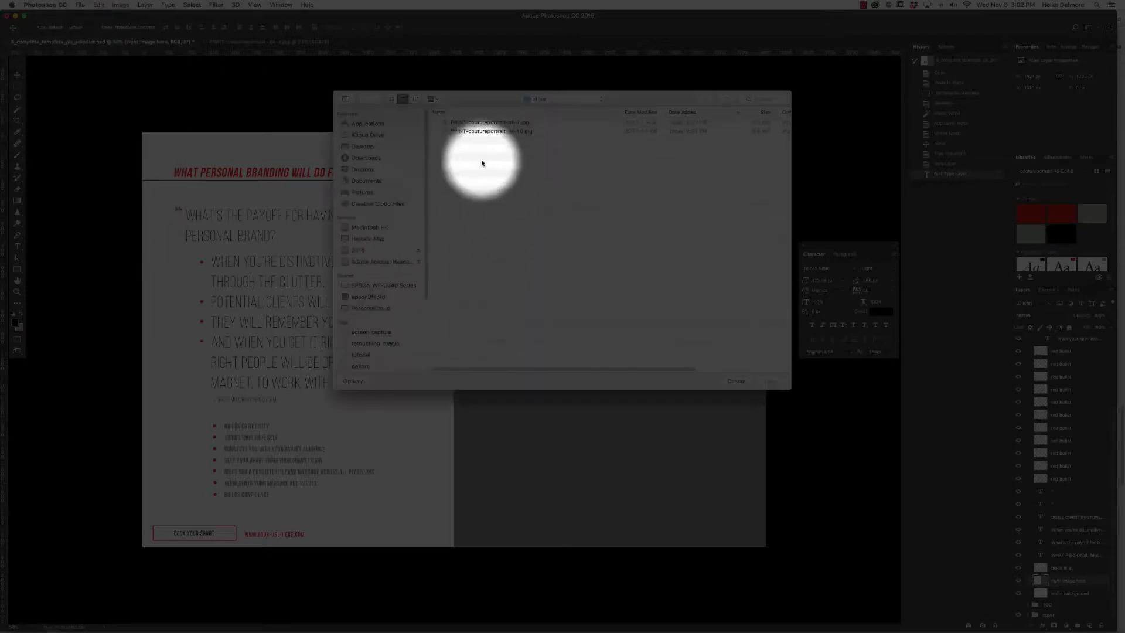
left_click(477, 131)
left_click(769, 381)
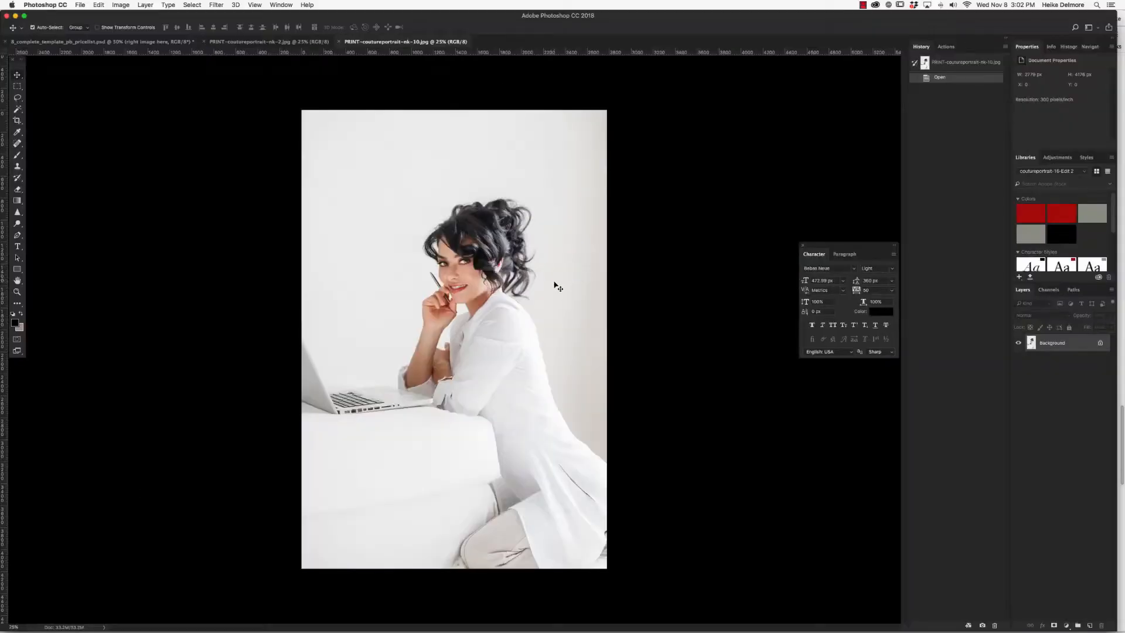
key("super+a")
key("super+c")
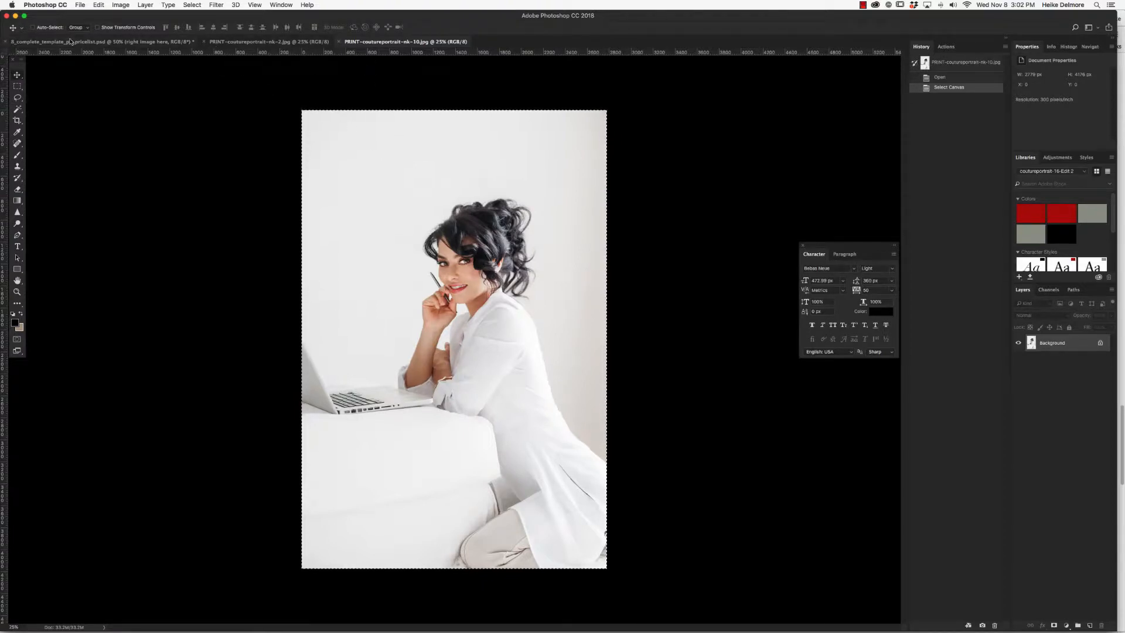
Return to the 6_complete_template_pb_pricelist.psd template and paste the copied photo in place above the right image placeholder.
left_click(196, 43)
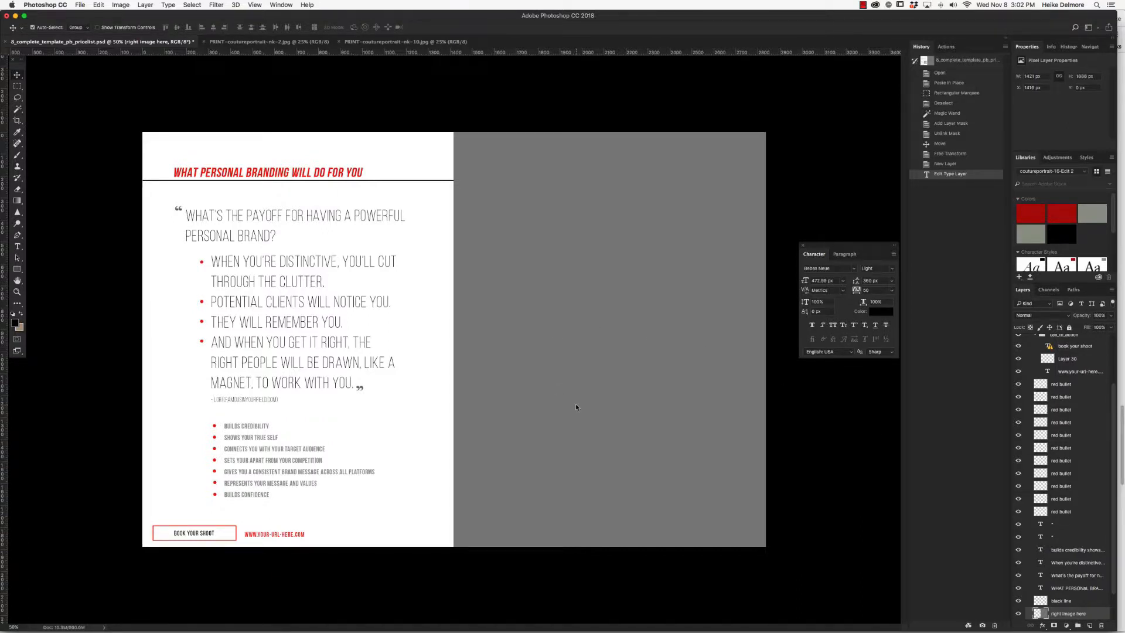
key("super+shift+v")
left_click(652, 345)
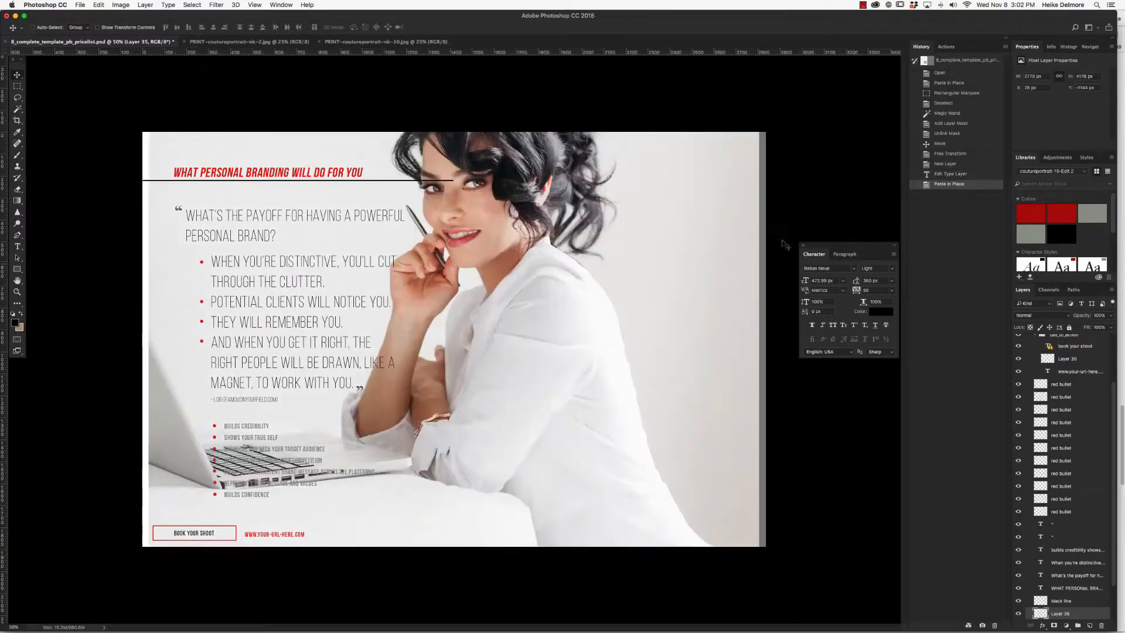
Hide the pasted photo and select the gray area of the "right image here" layer with the Magic Wand.
scroll(1049, 562, "down", 3)
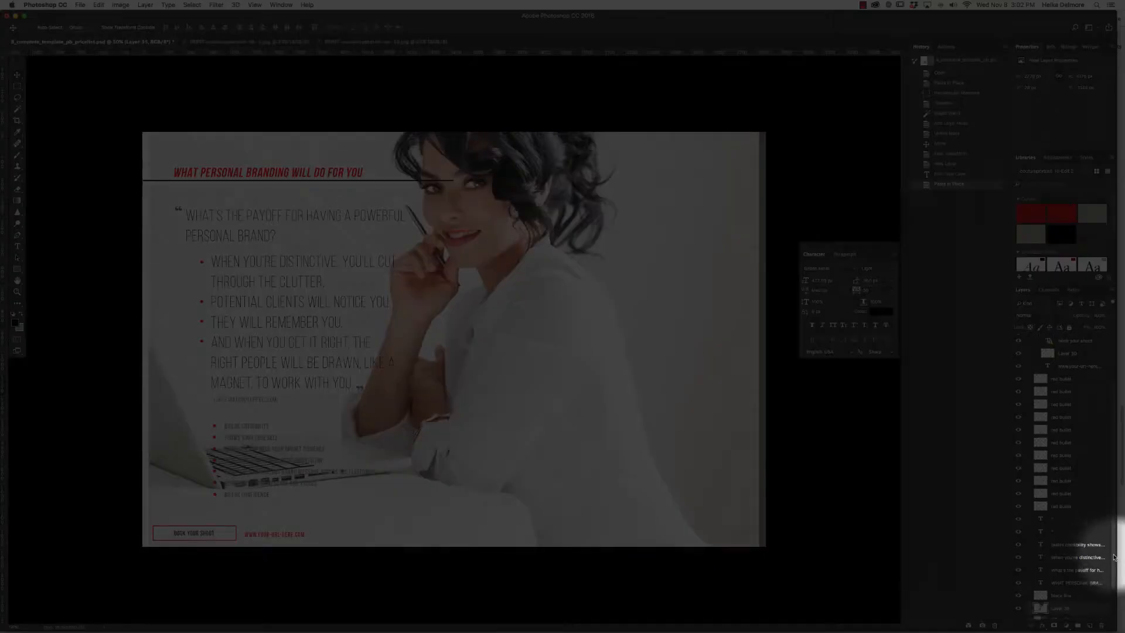
left_click(1019, 579)
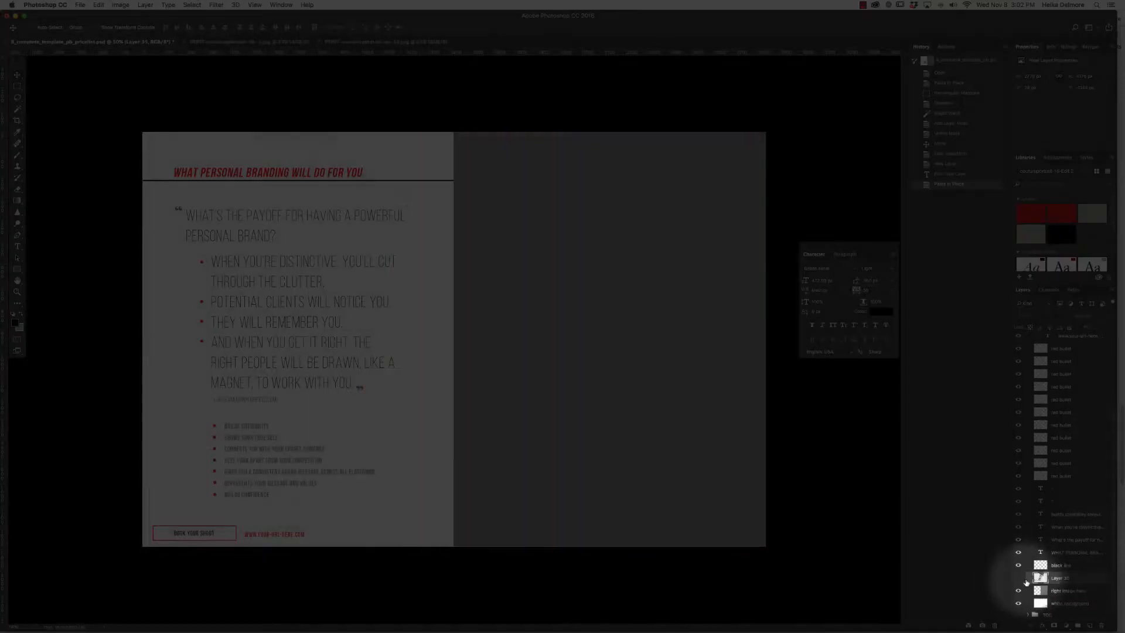
left_click(1045, 592)
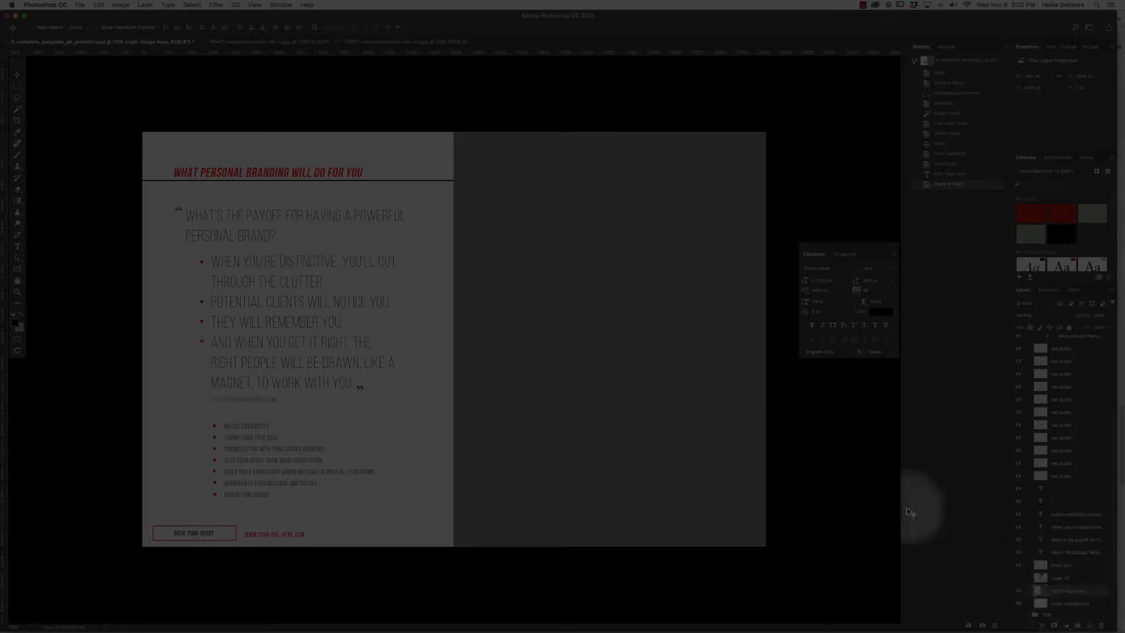
left_click(17, 109)
left_click(596, 226)
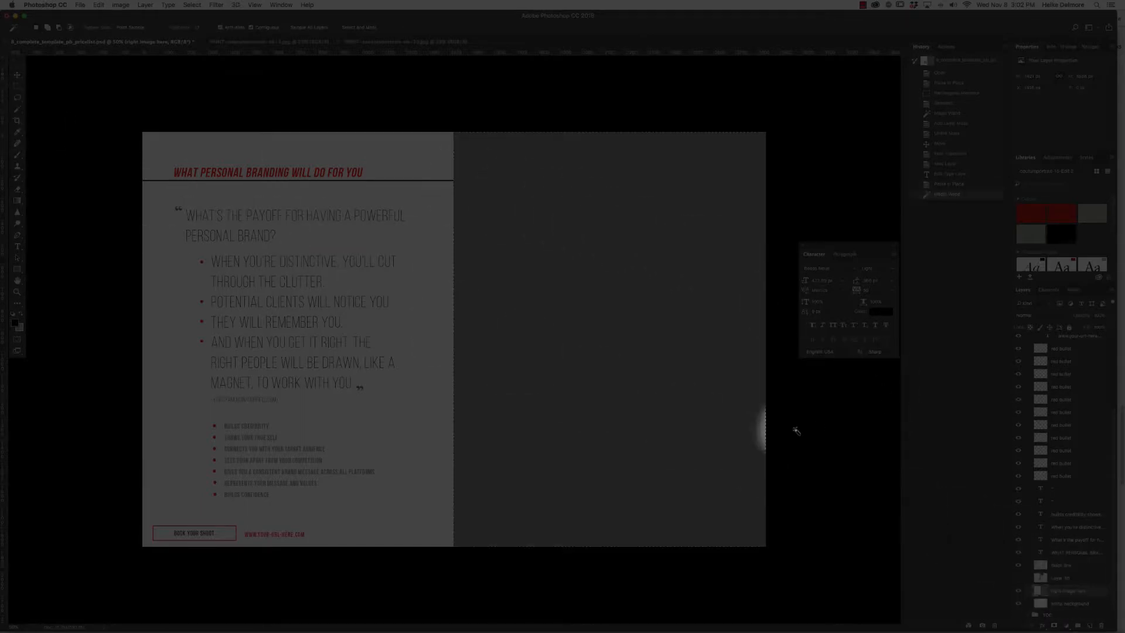
Select the pasted photo's layer and replace the selection with a rectangular marquee around the whole right page.
left_click(1060, 579)
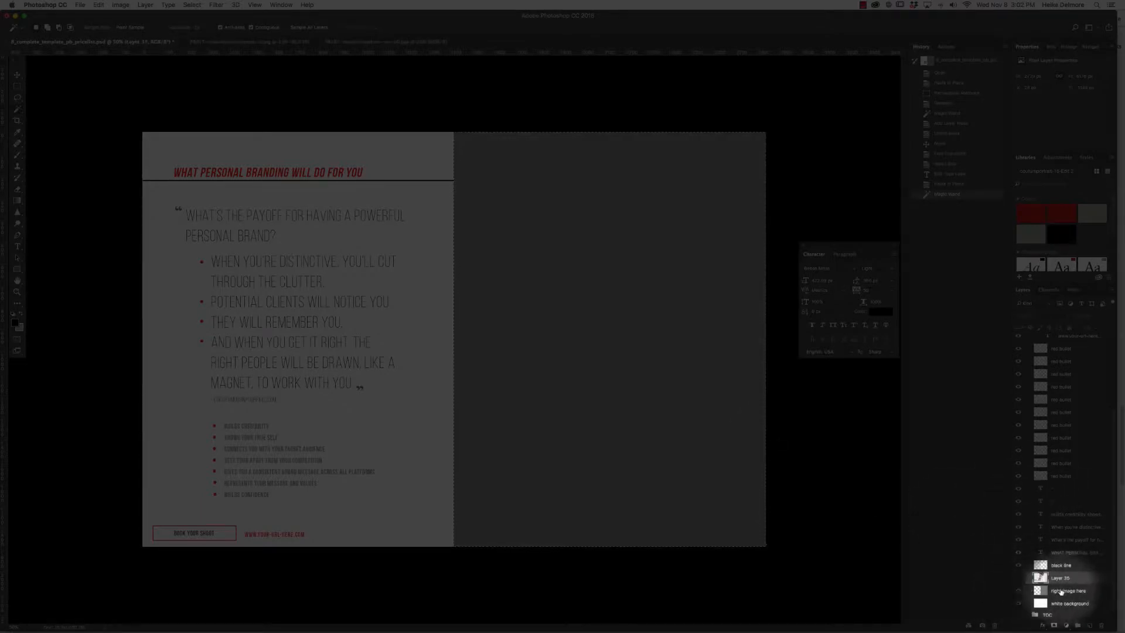
left_click(17, 88)
left_click(455, 128)
left_click_drag(455, 128, 780, 613)
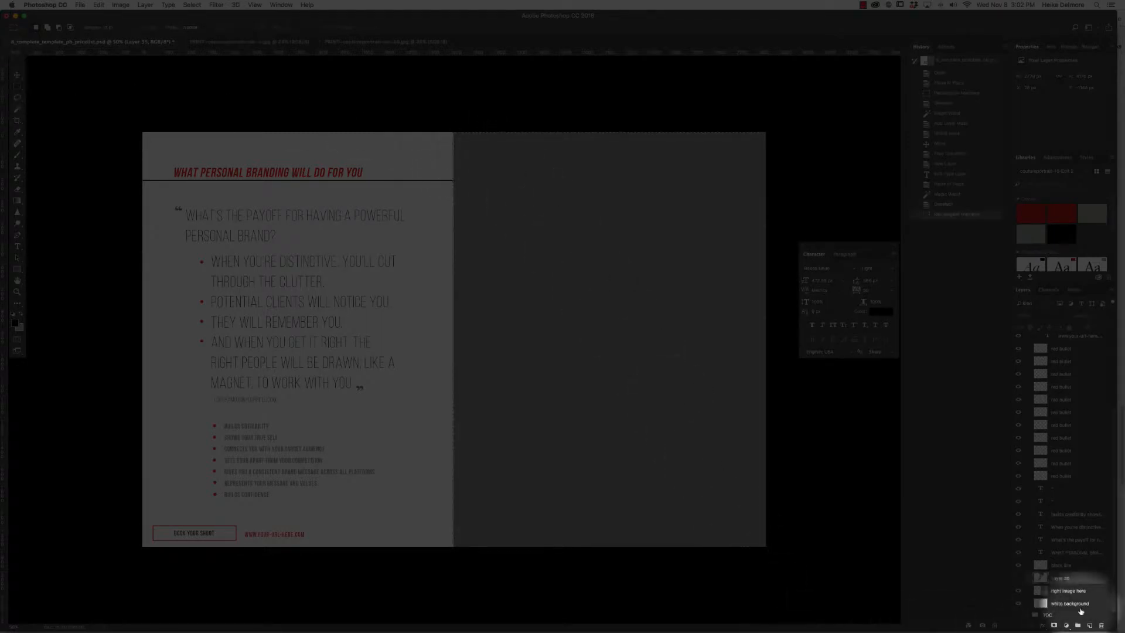
Show the pasted photo again, mask it to the marquee selection, and unlink the mask from the photo.
left_click(1019, 579)
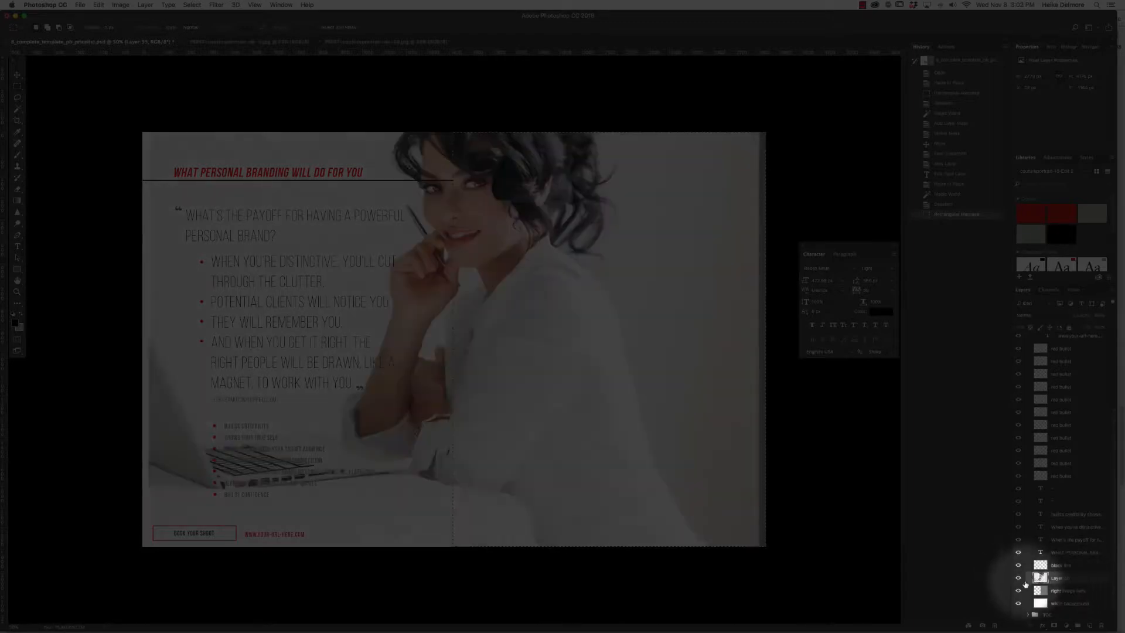
left_click(1054, 625)
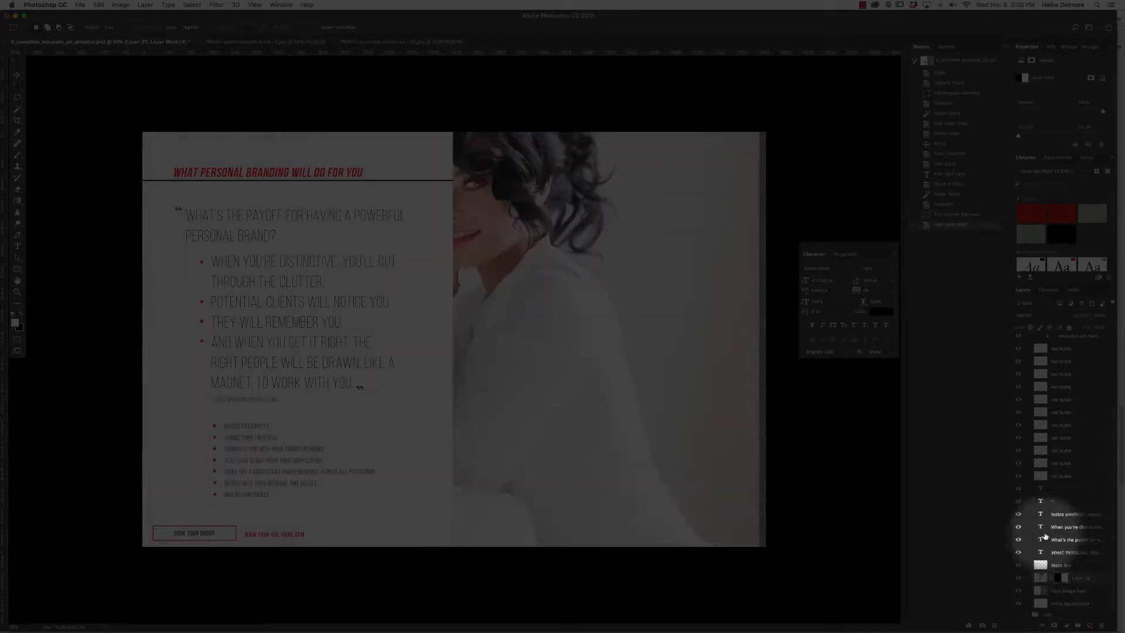
left_click(1049, 578)
left_click(1041, 579)
Scale the photo to about 61% and position it so the woman and laptop fill the right page.
key("super+t")
left_click_drag(473, 197, 526, 474)
left_click_drag(201, 157, 548, 217)
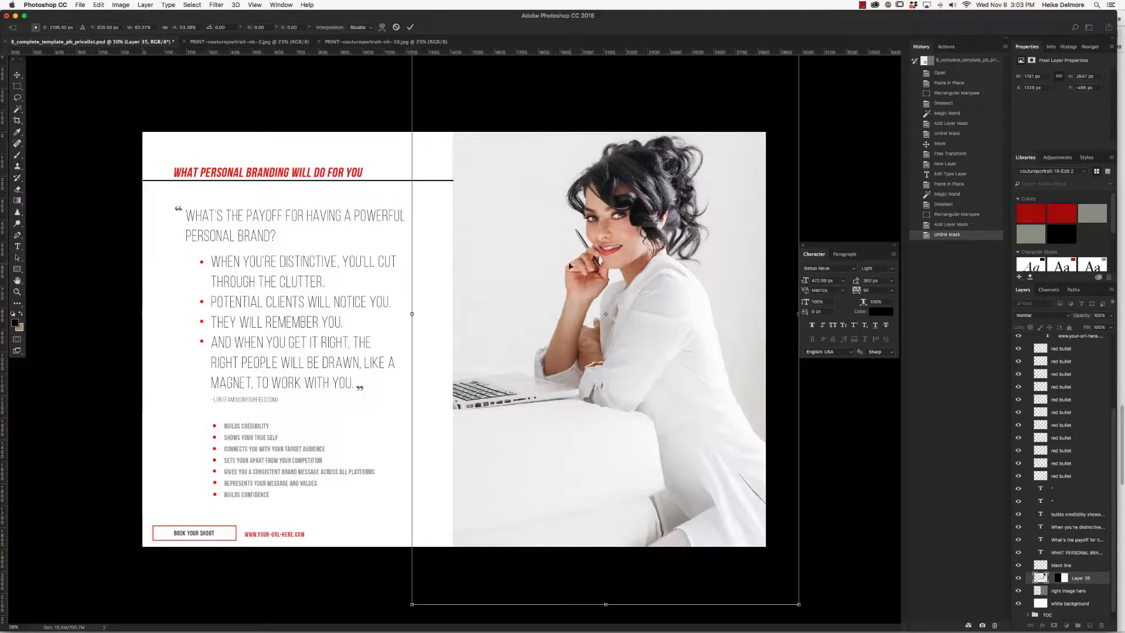
left_click_drag(412, 605, 430, 583)
left_click_drag(666, 379, 667, 390)
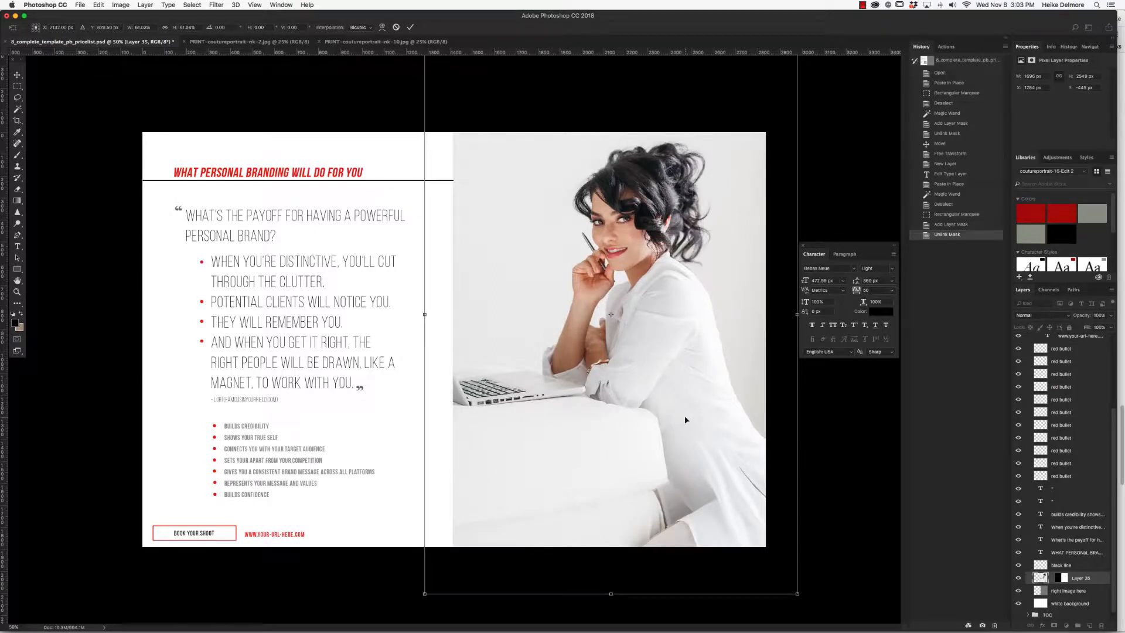
key("Return")
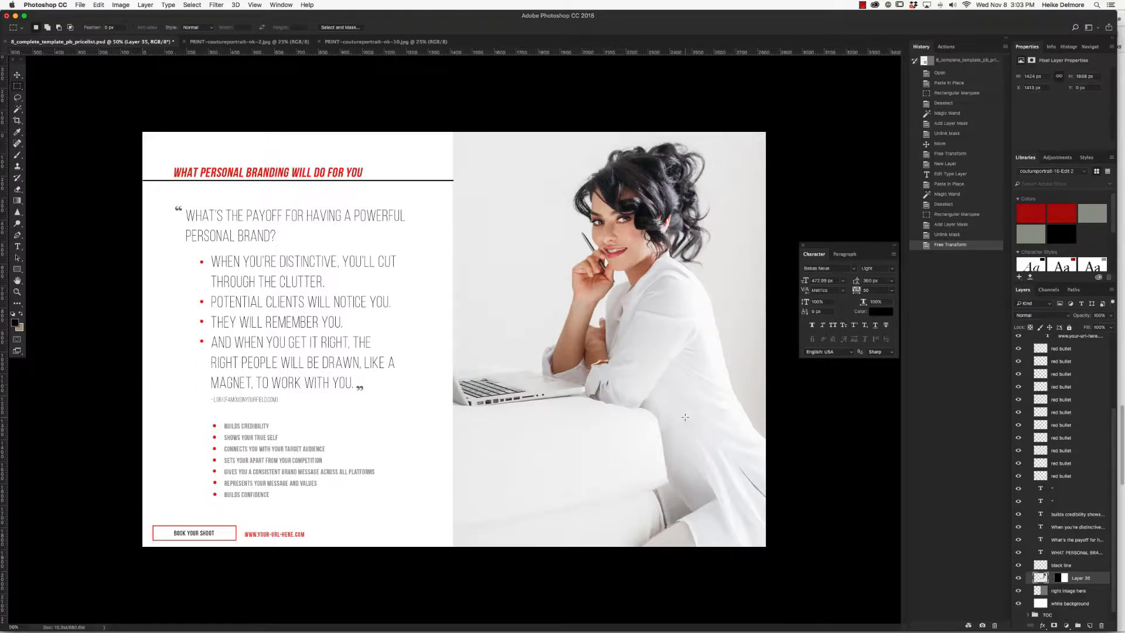
Collapse the 03 group, switch to the Move tool, and hide the 03 spread to show the cover.
scroll(1105, 351, "up", 4)
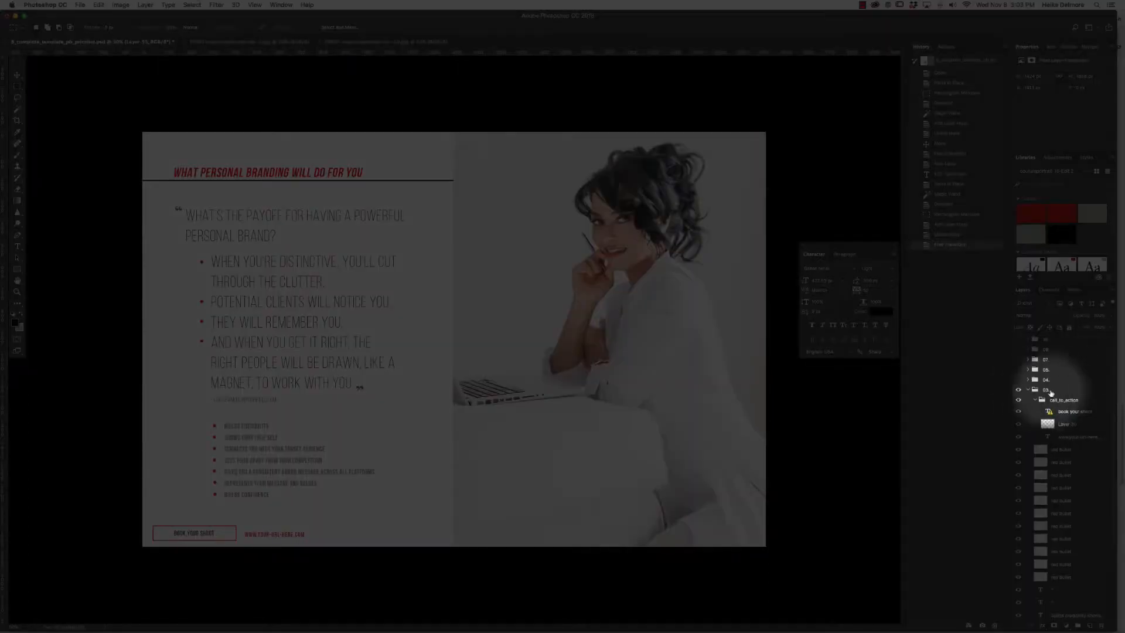
left_click(1028, 390)
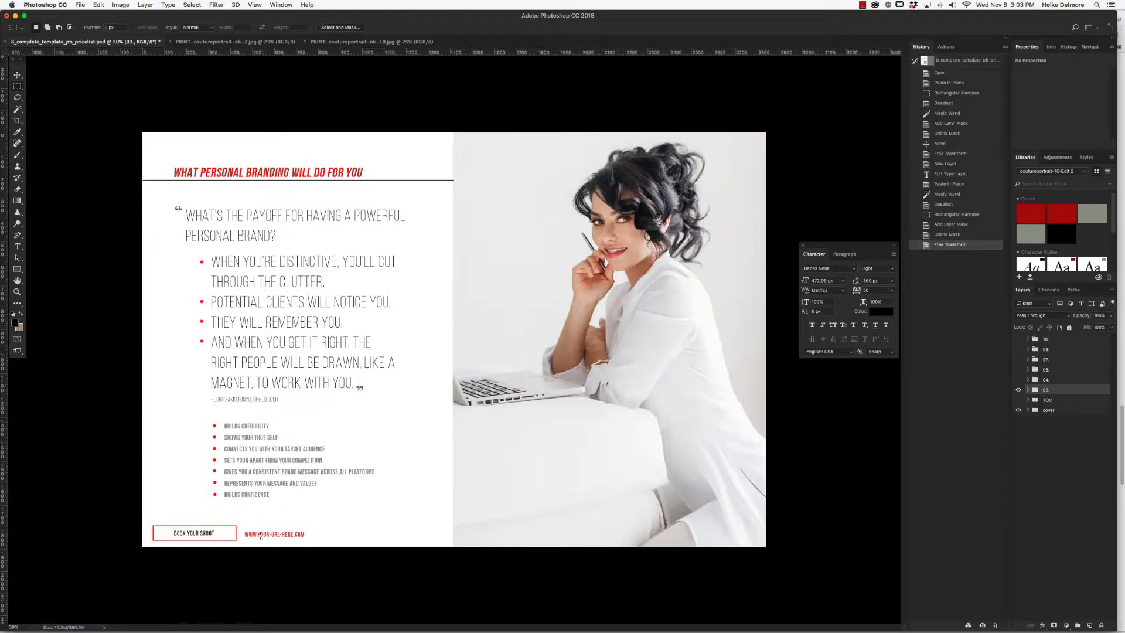
left_click(18, 76)
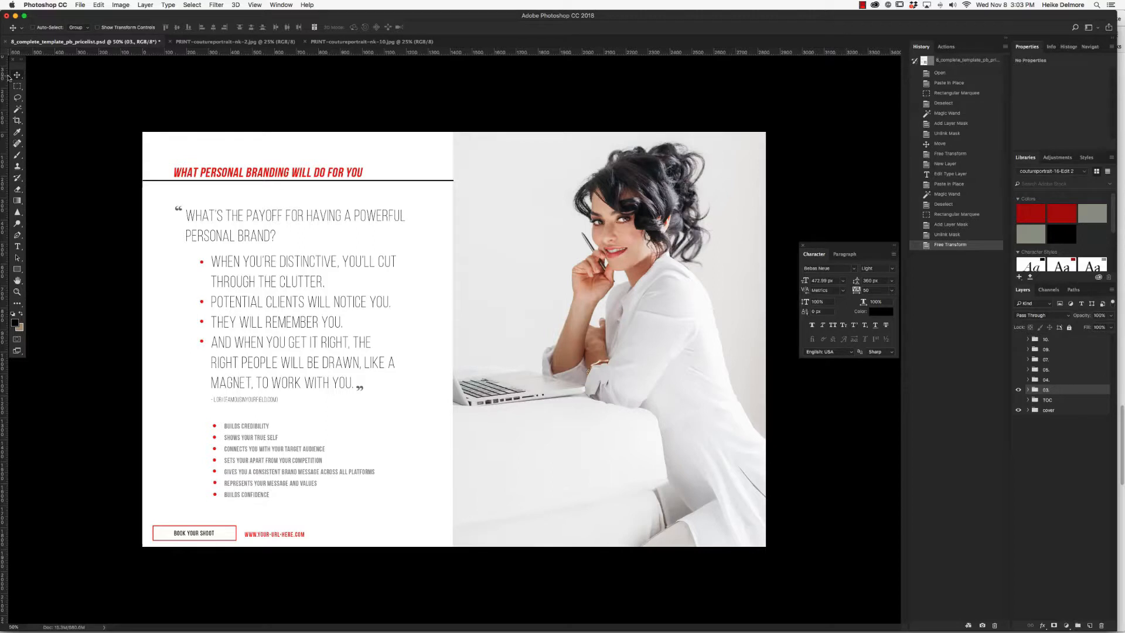
left_click(1018, 391)
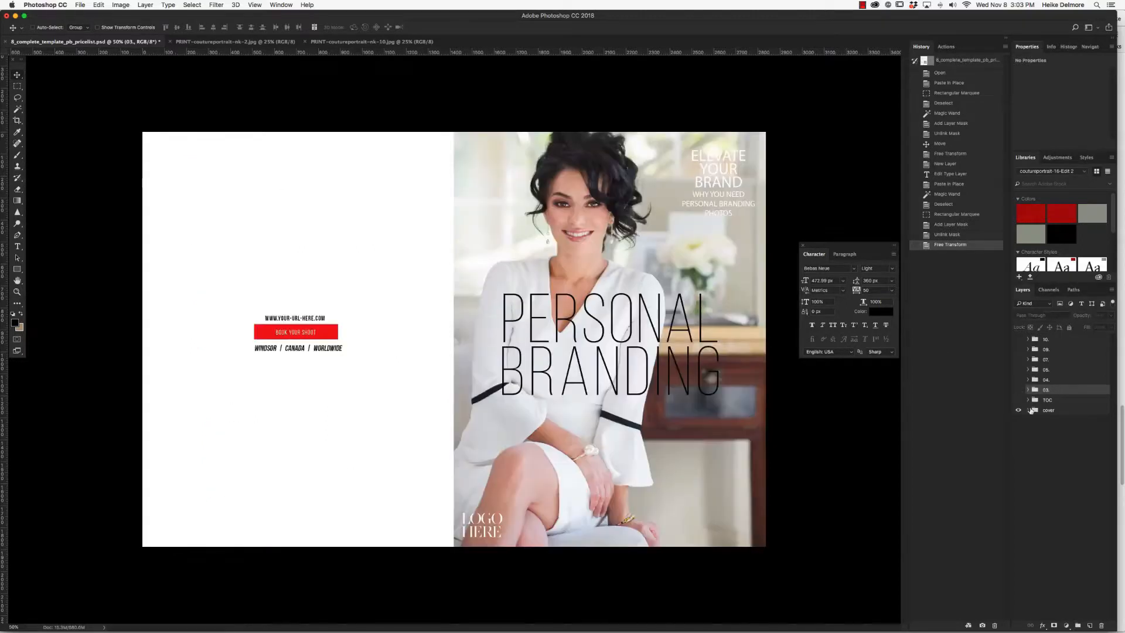
Merge the cover group and the 03 group each into a single layer.
left_click(1047, 410)
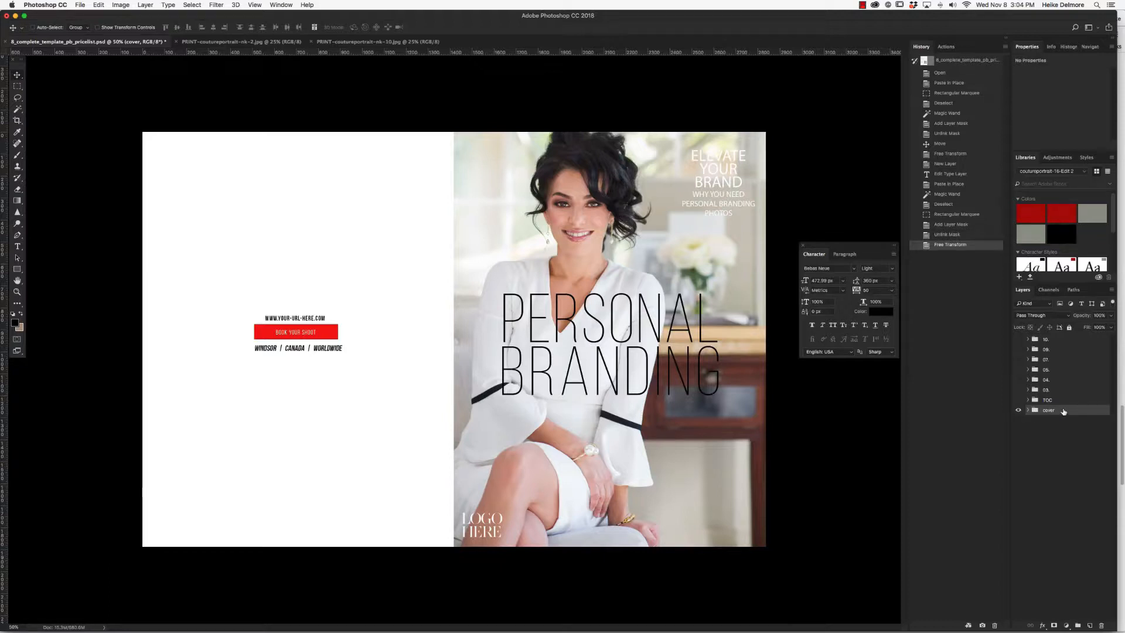
right_click(1060, 412)
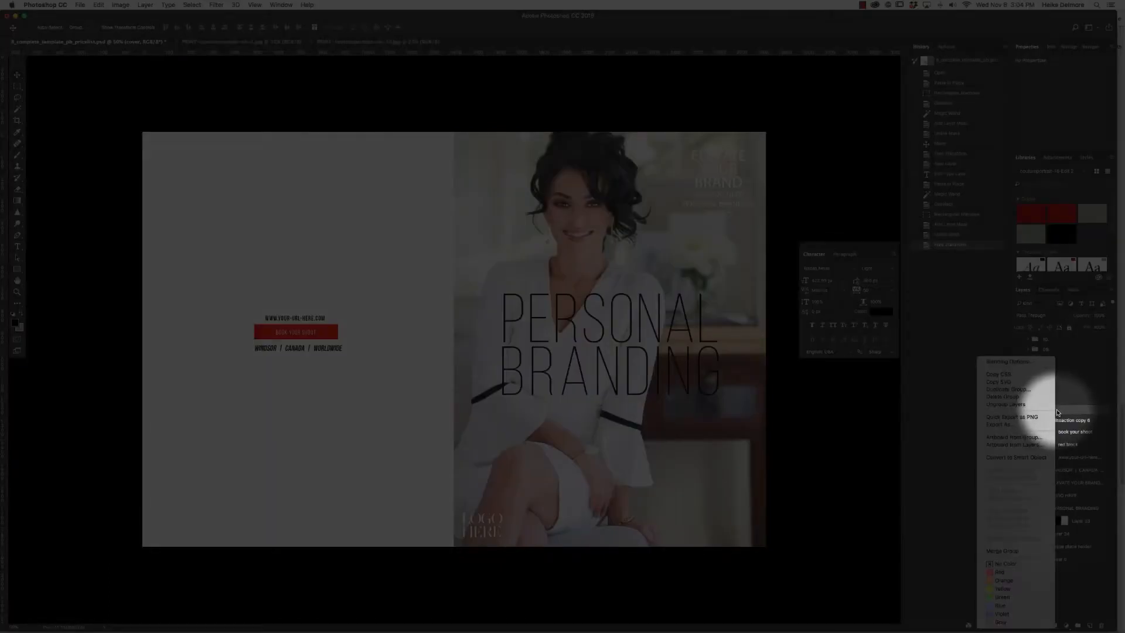
left_click(1011, 550)
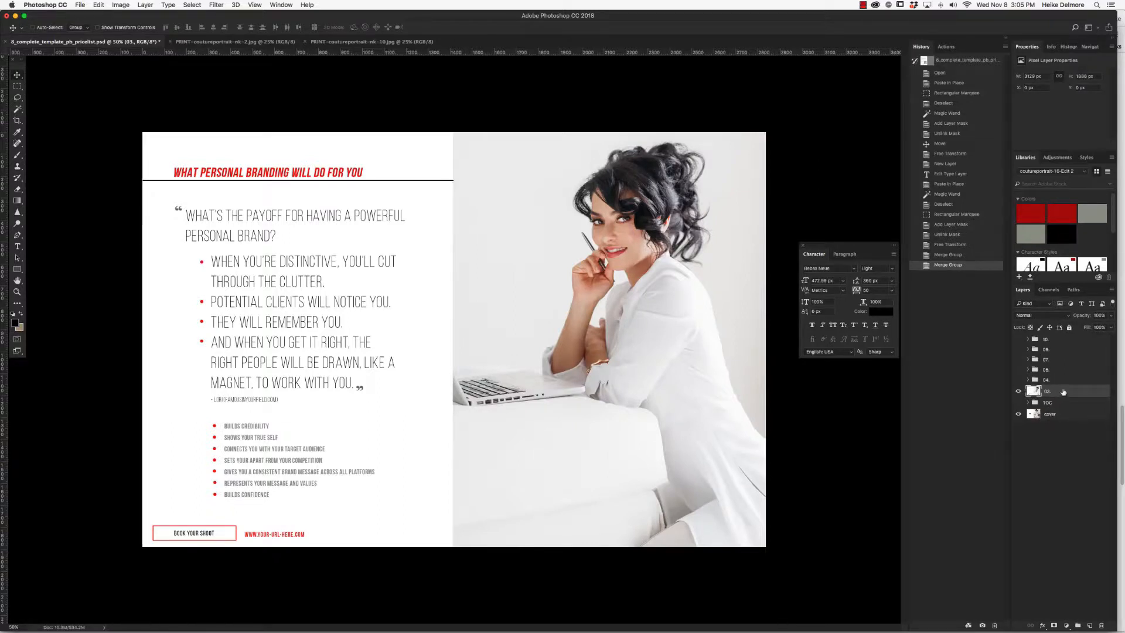
Show only the cover spread and start saving it as a new file in template_video's pdf_digital_mag folder.
left_click(1052, 417)
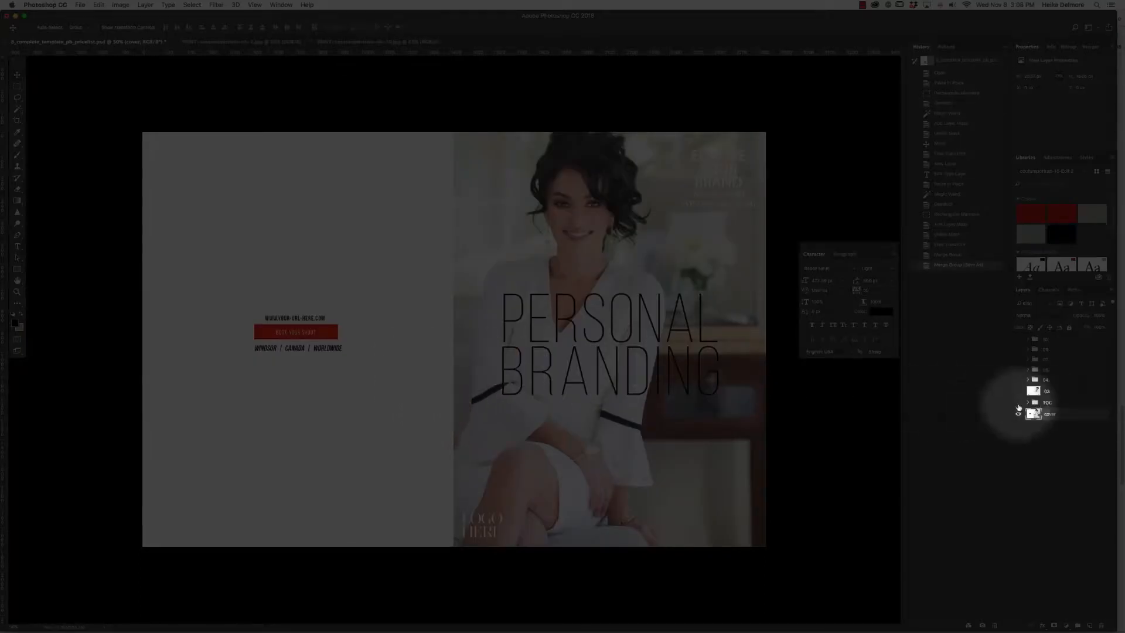
left_click(80, 5)
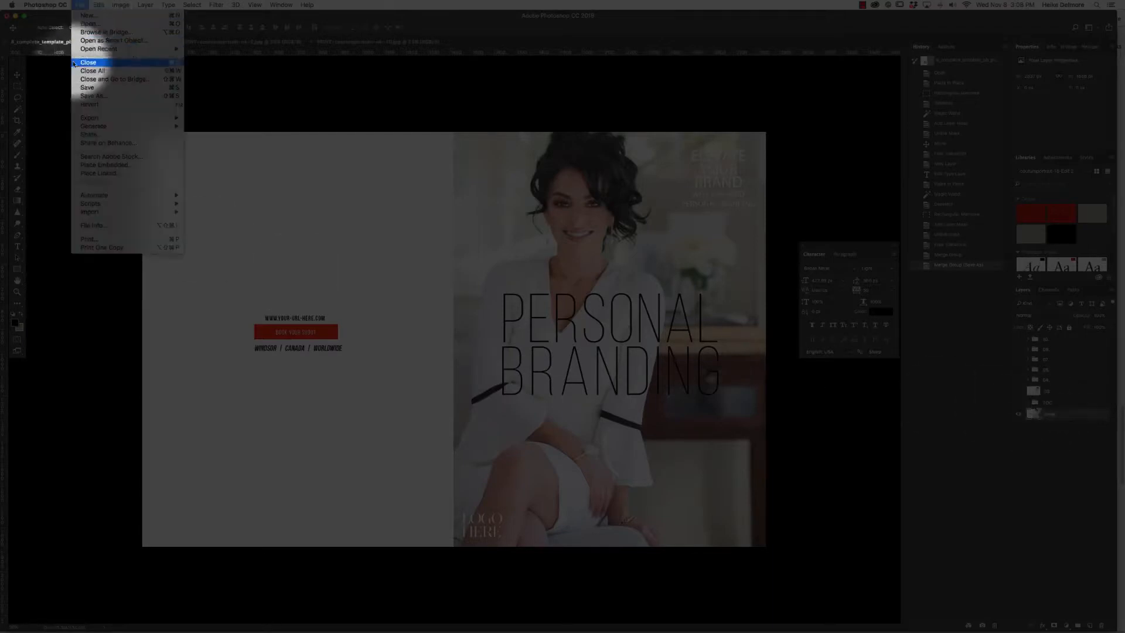
left_click(87, 95)
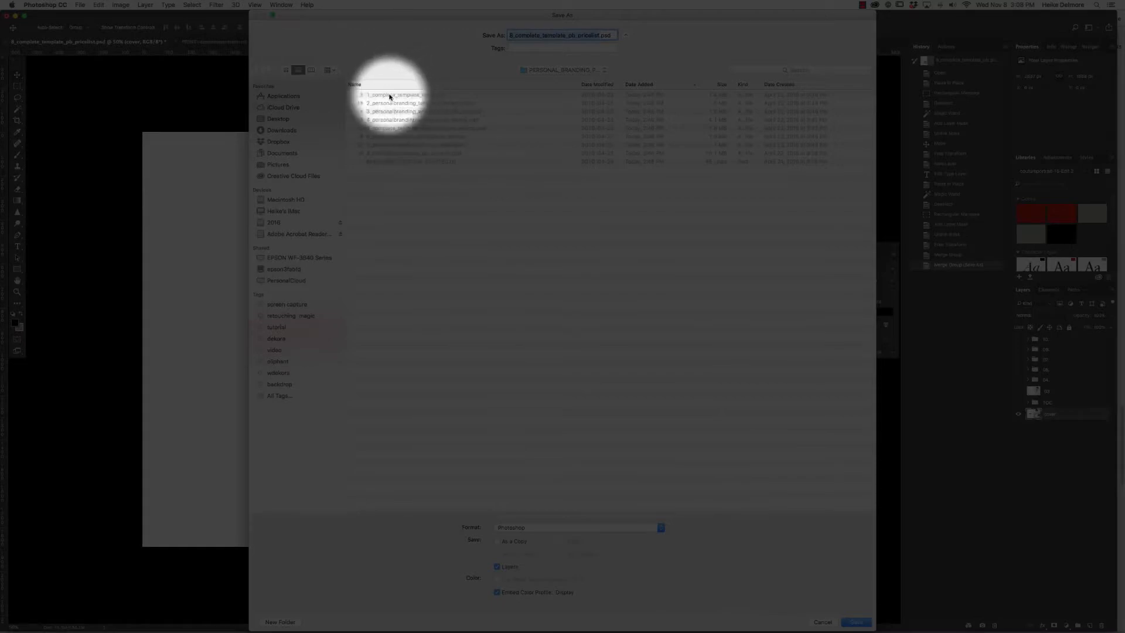
left_click(540, 72)
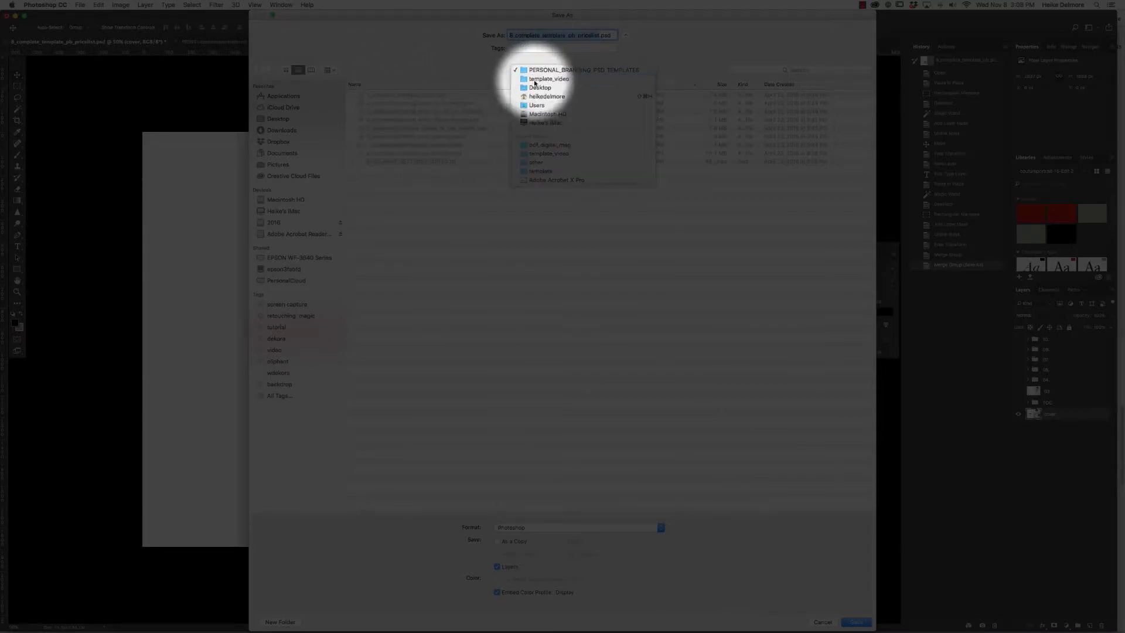
left_click(540, 84)
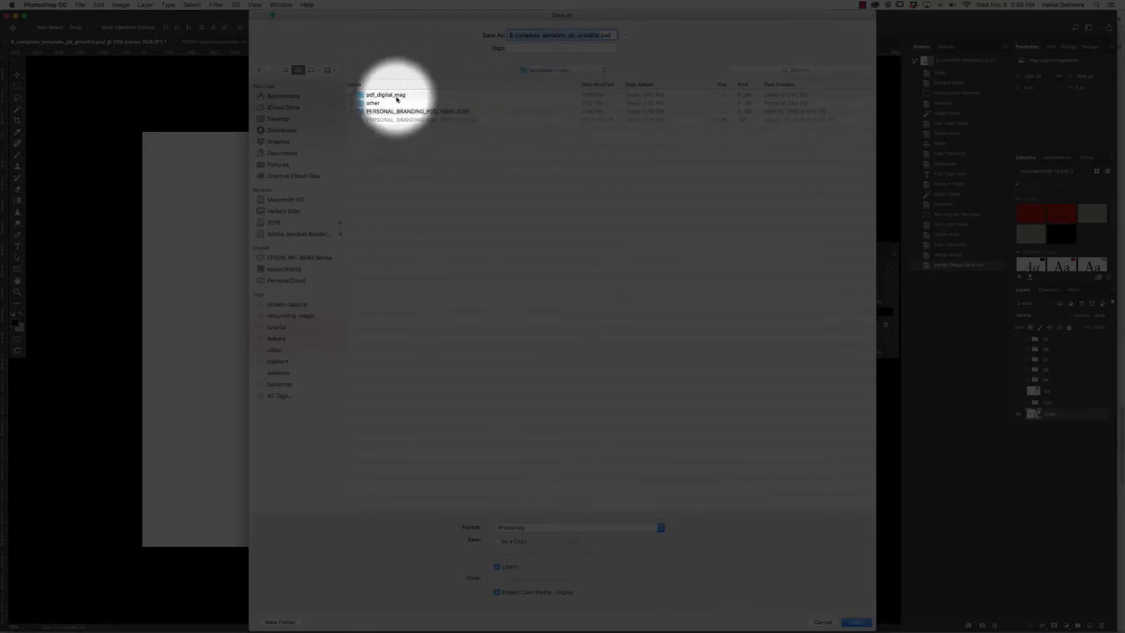
left_click(361, 96)
double_click(361, 96)
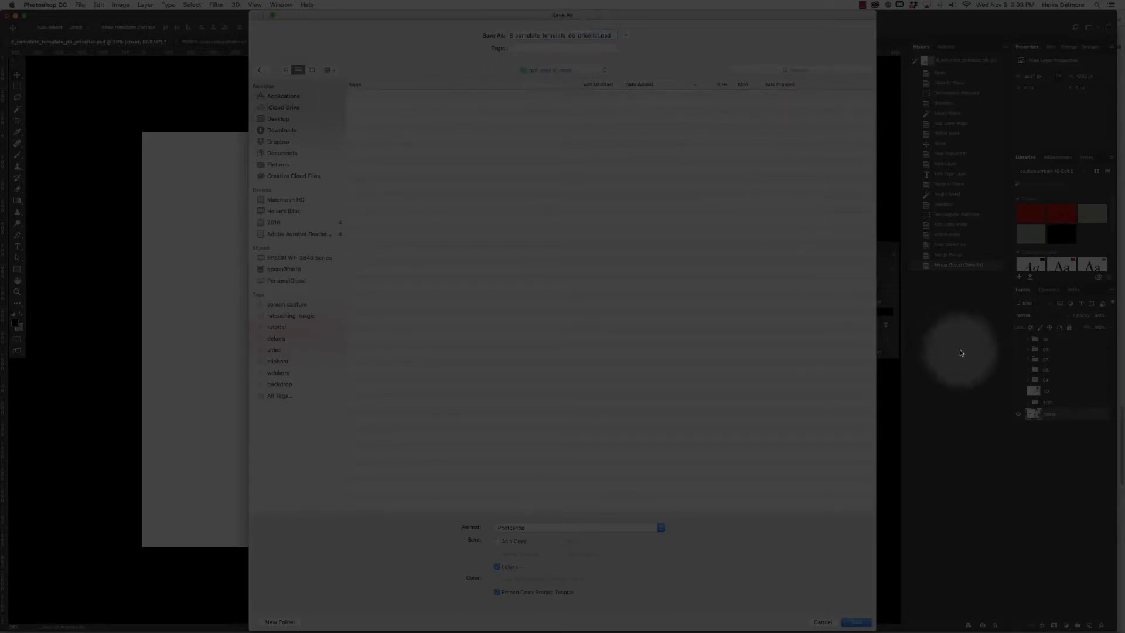
Name the cover file 01_cover, set its format to JPEG, and save it with the offered JPEG options.
left_click(579, 35)
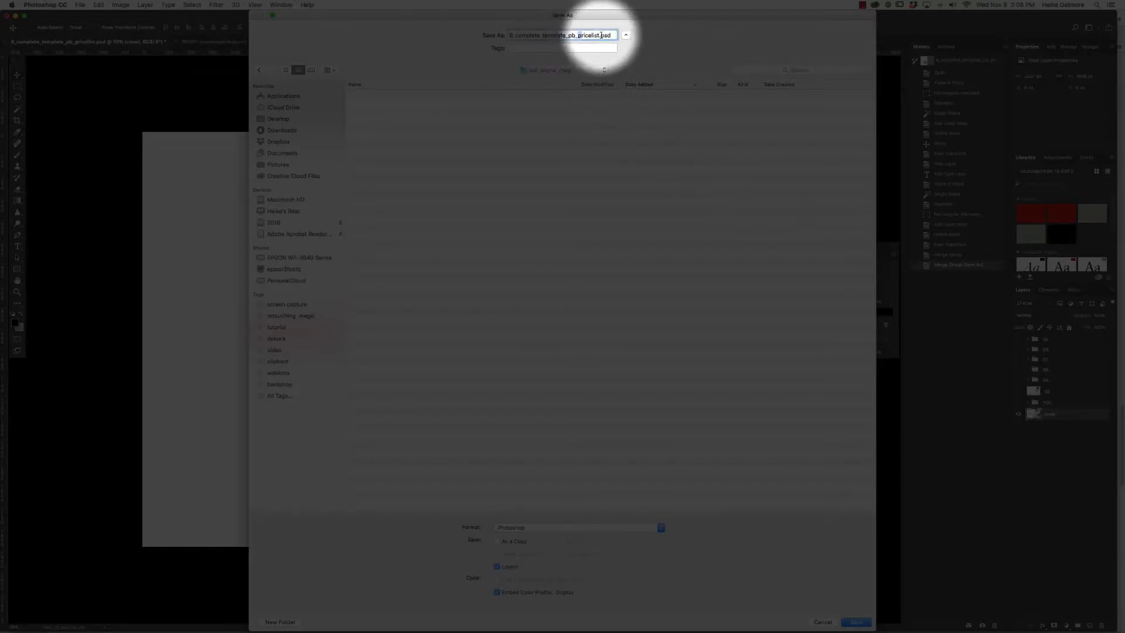
left_click_drag(598, 34, 469, 20)
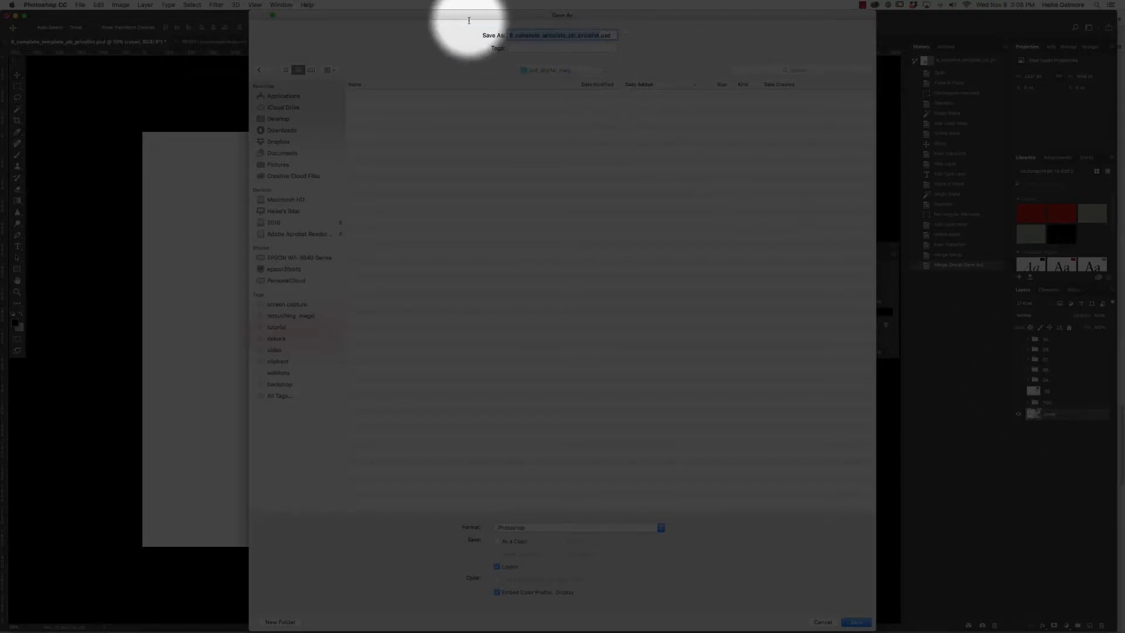
type("01.psd")
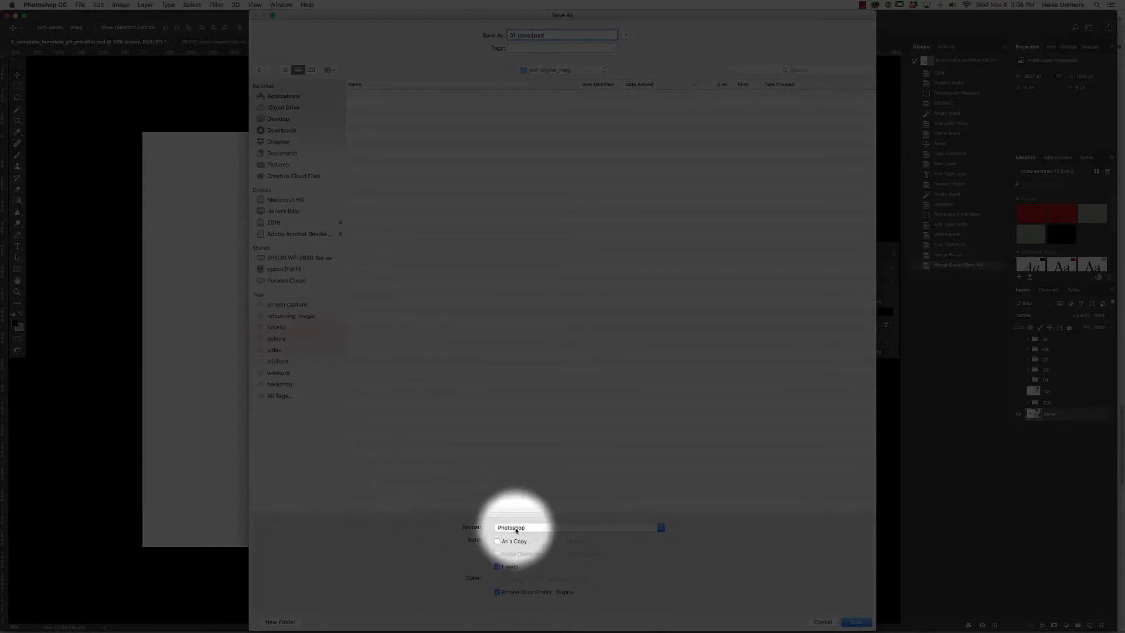
left_click(514, 528)
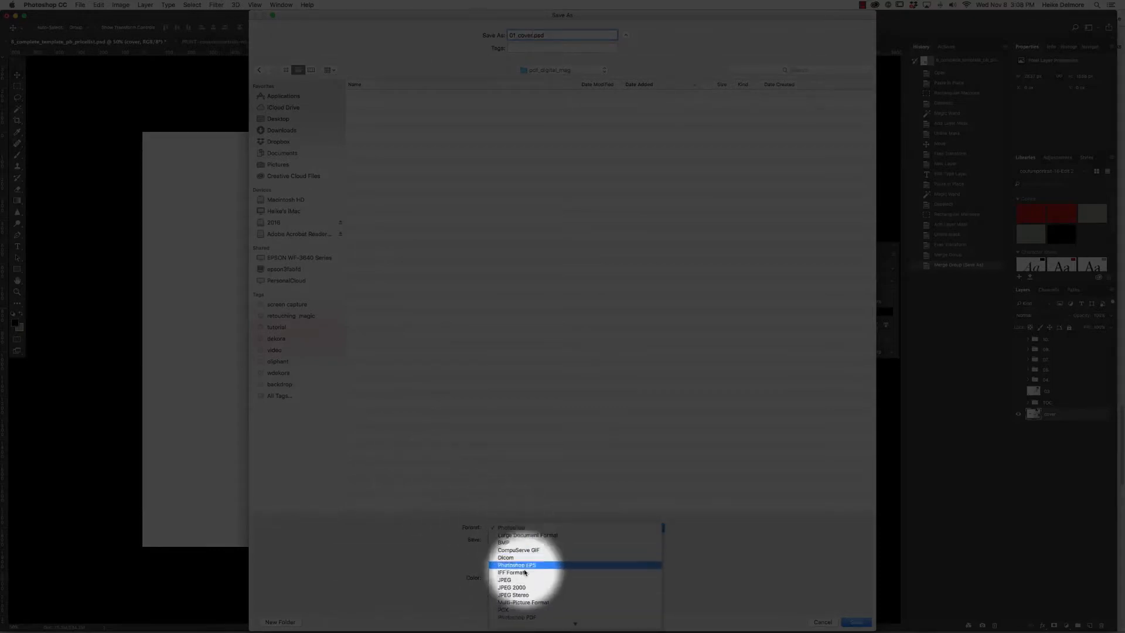
left_click(524, 580)
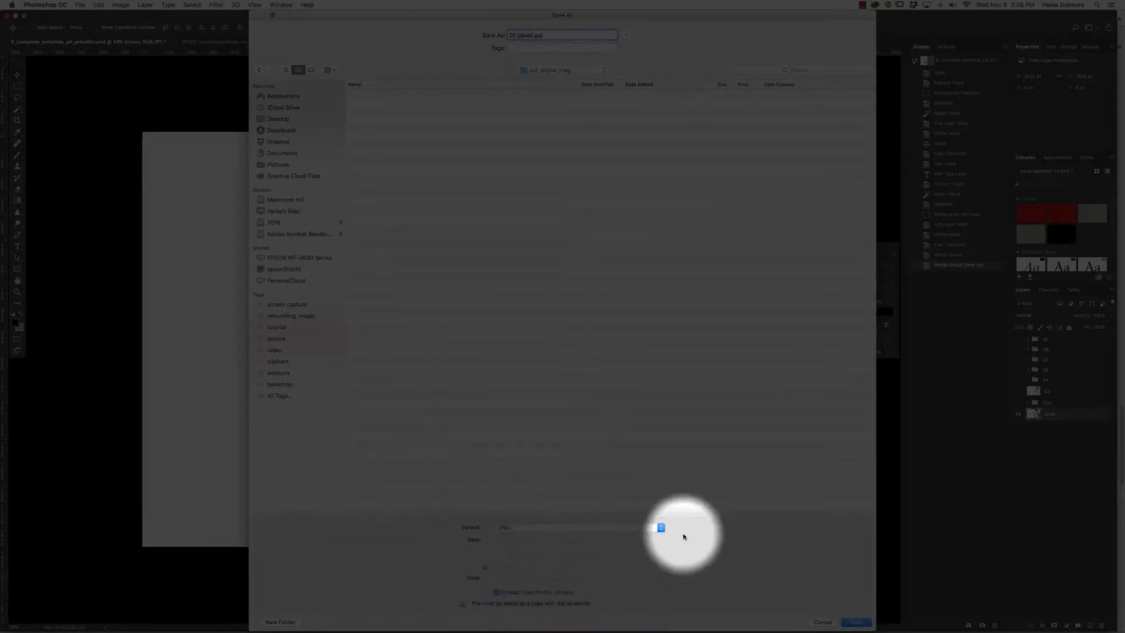
left_click(856, 622)
left_click(616, 256)
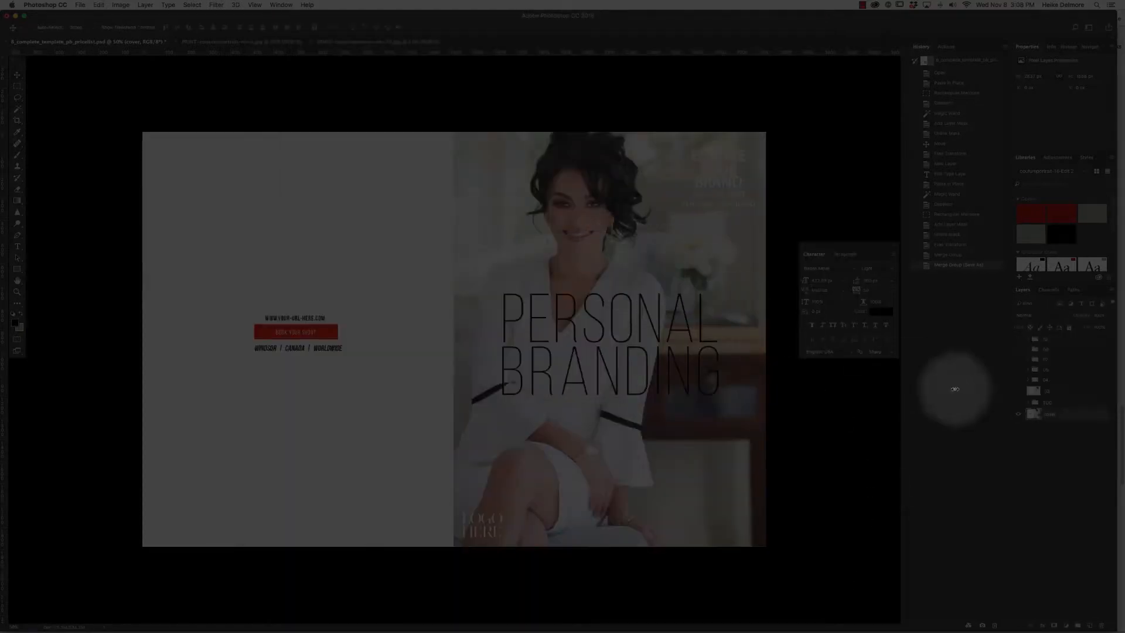
Show the 03 spread and start saving it as a new file in the pdf_digital_mag folder.
left_click(1019, 391)
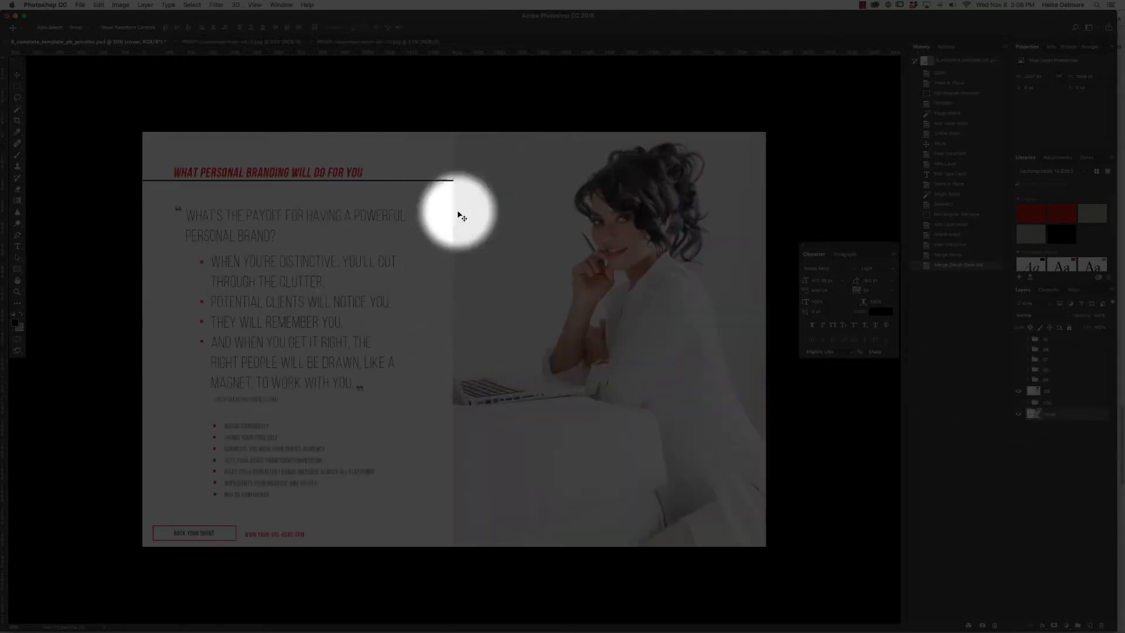
left_click(80, 5)
left_click(87, 95)
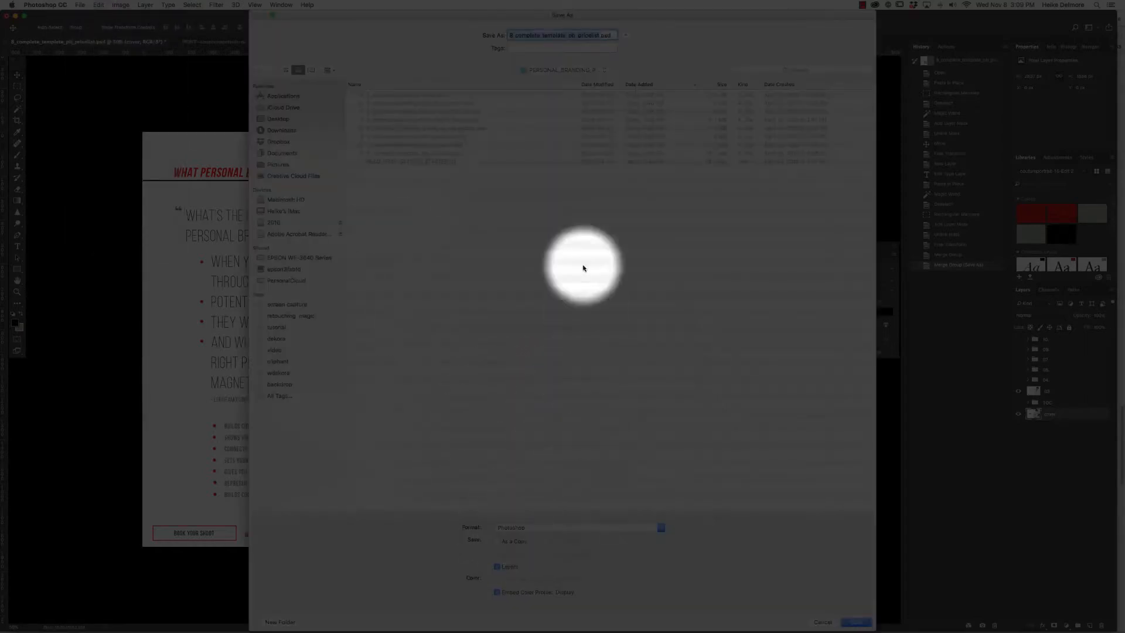
left_click(534, 70)
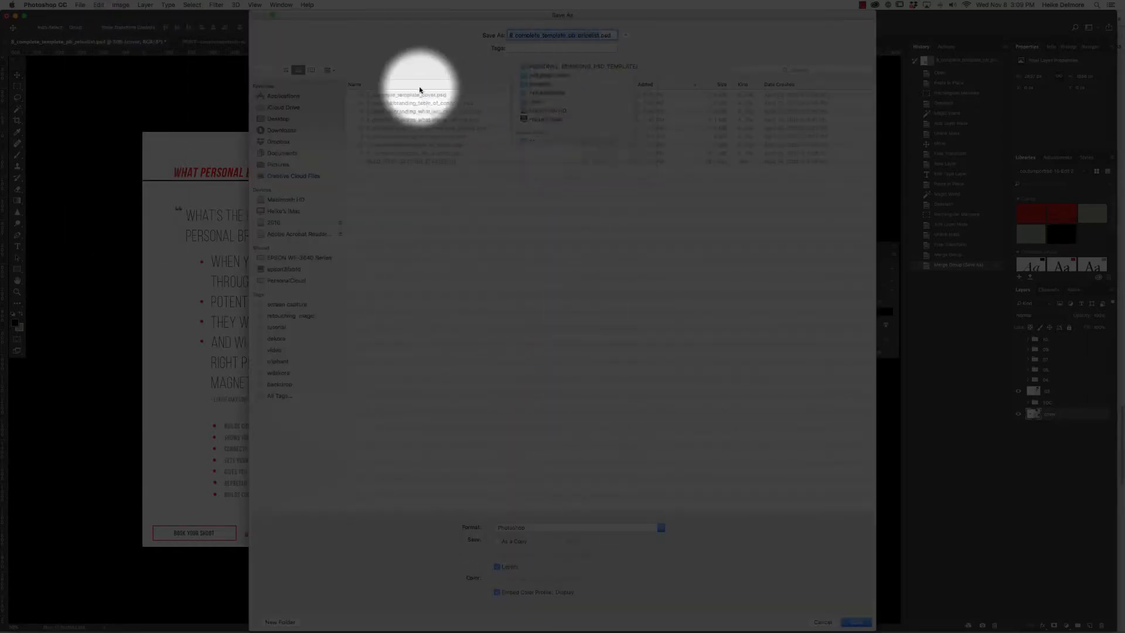
double_click(382, 96)
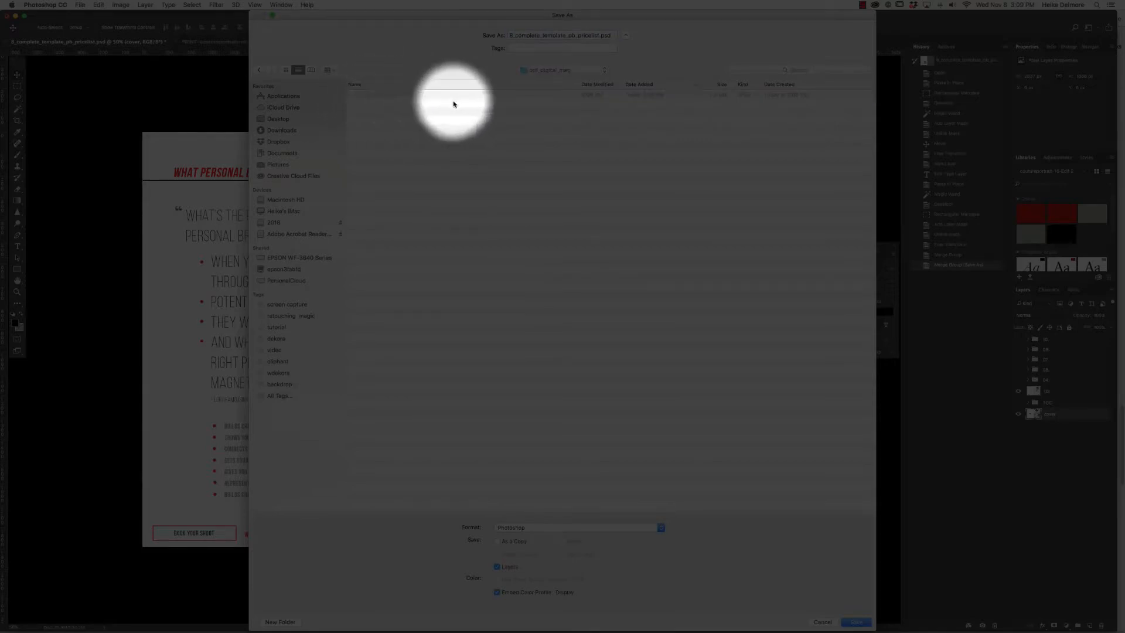
Name the file 02_what_personal_branding, set its format to JPEG, and save it at Maximum quality.
left_click(599, 35)
left_click_drag(599, 35, 439, 32)
type("02_what_personal_branding")
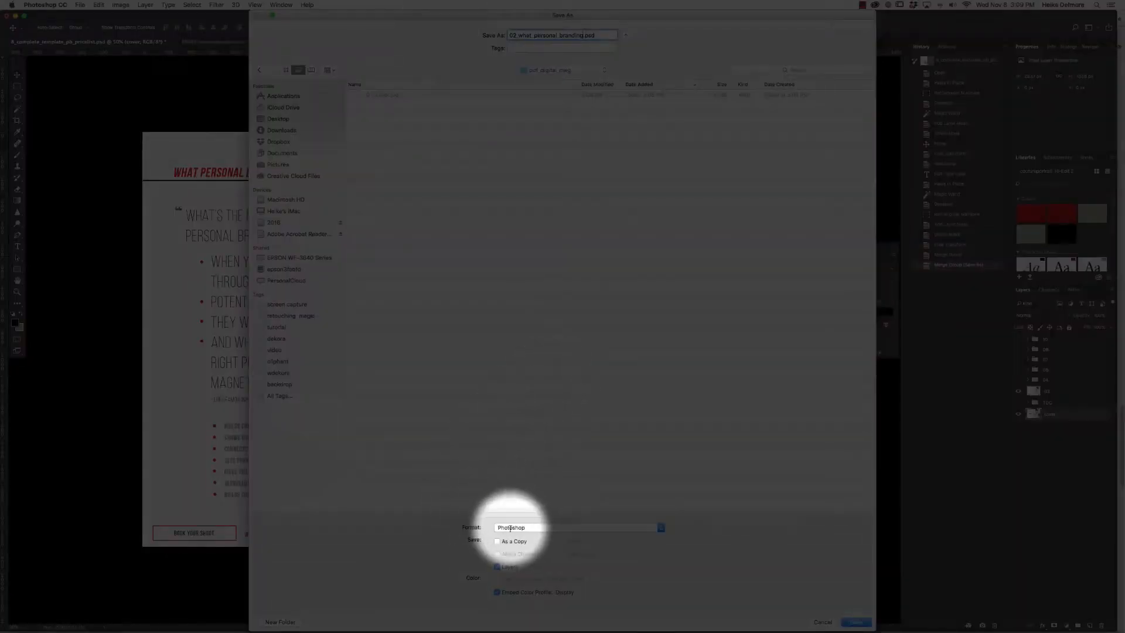
left_click(514, 529)
left_click(515, 580)
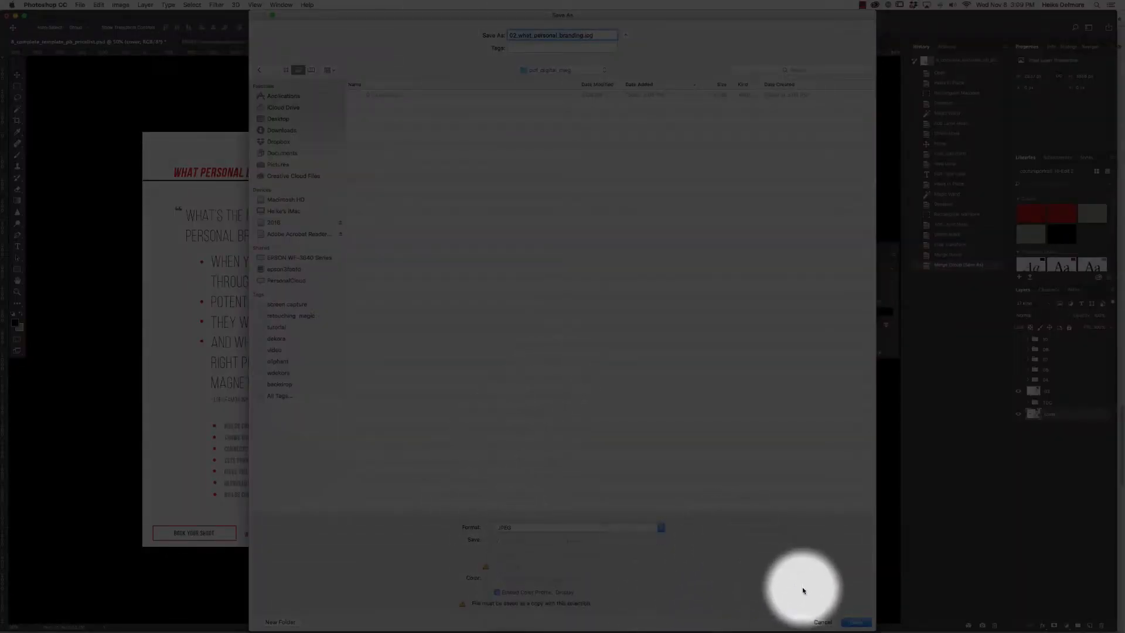
left_click(856, 622)
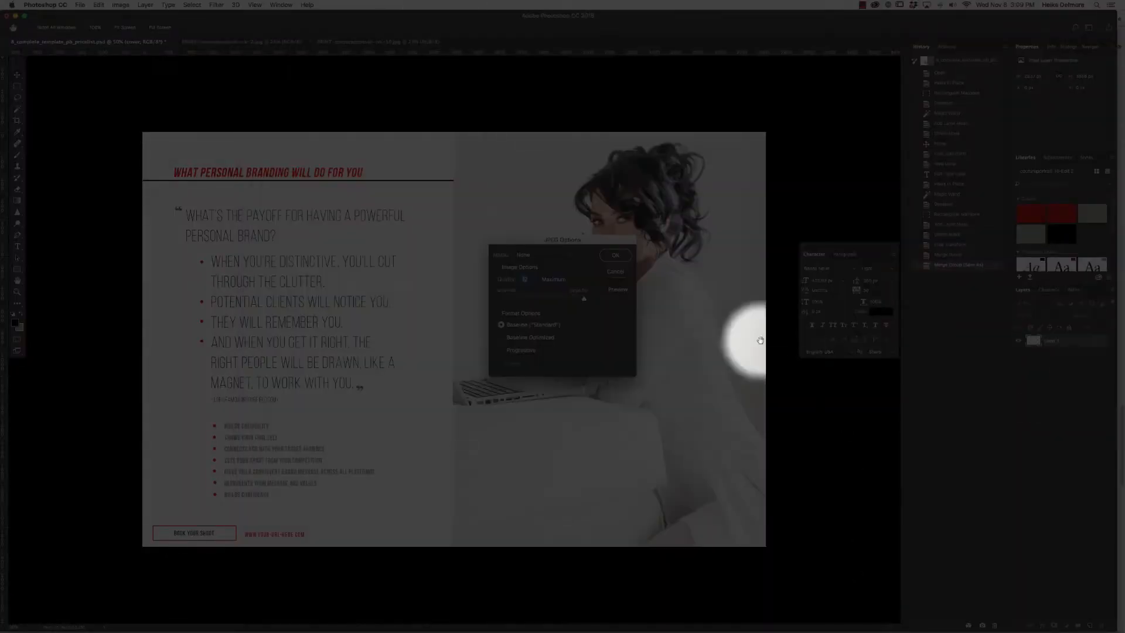
left_click(615, 255)
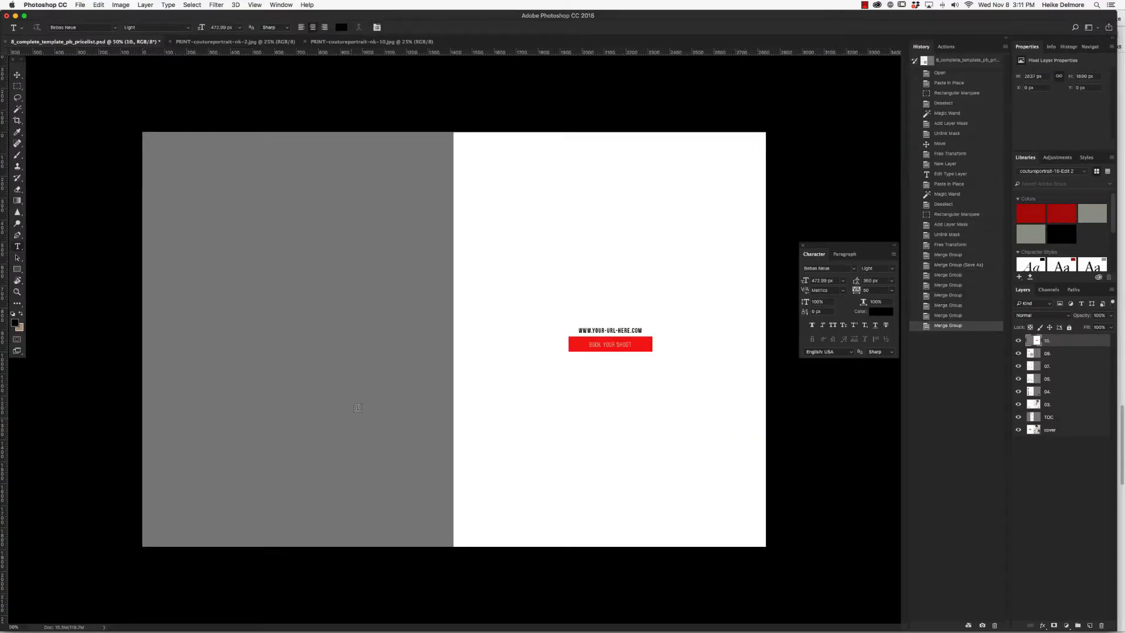
Hide all the merged page layers, from layer 10 down to the cover.
left_click(1018, 353)
left_click(1020, 367)
left_click(1018, 341)
left_click(1018, 379)
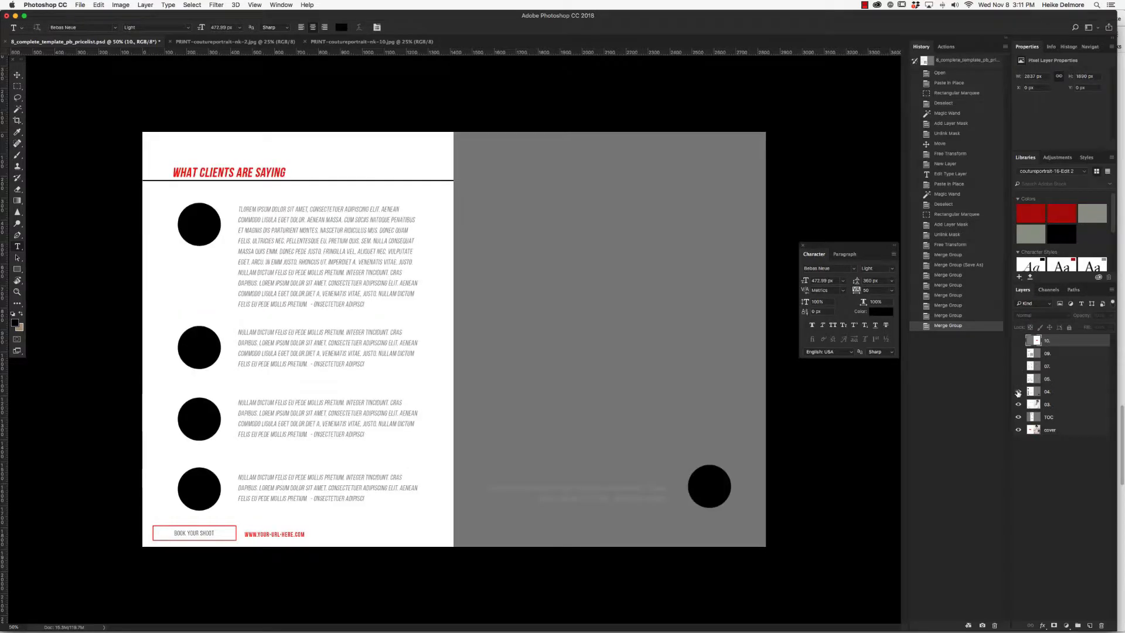
left_click(1018, 392)
left_click(1018, 405)
left_click(1018, 417)
left_click(1018, 430)
Review the TOC and 03 spreads, then leave only the "What Clients Are Saying" spread on layer 04 visible and selected.
left_click(1018, 417)
left_click(1018, 404)
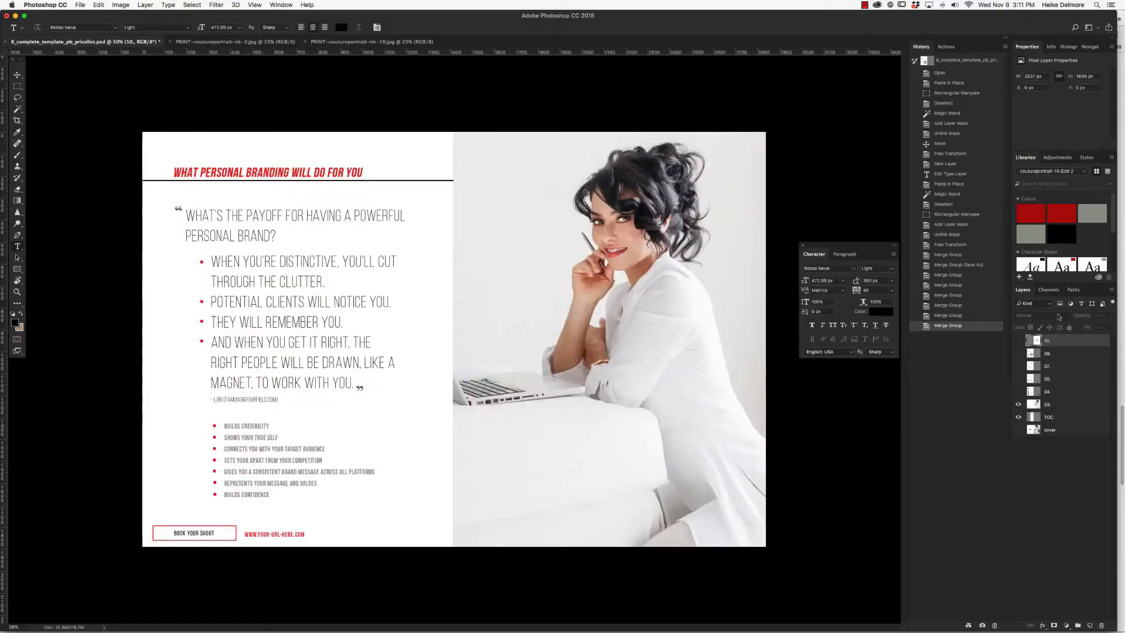
left_click(1019, 417)
left_click(1018, 391)
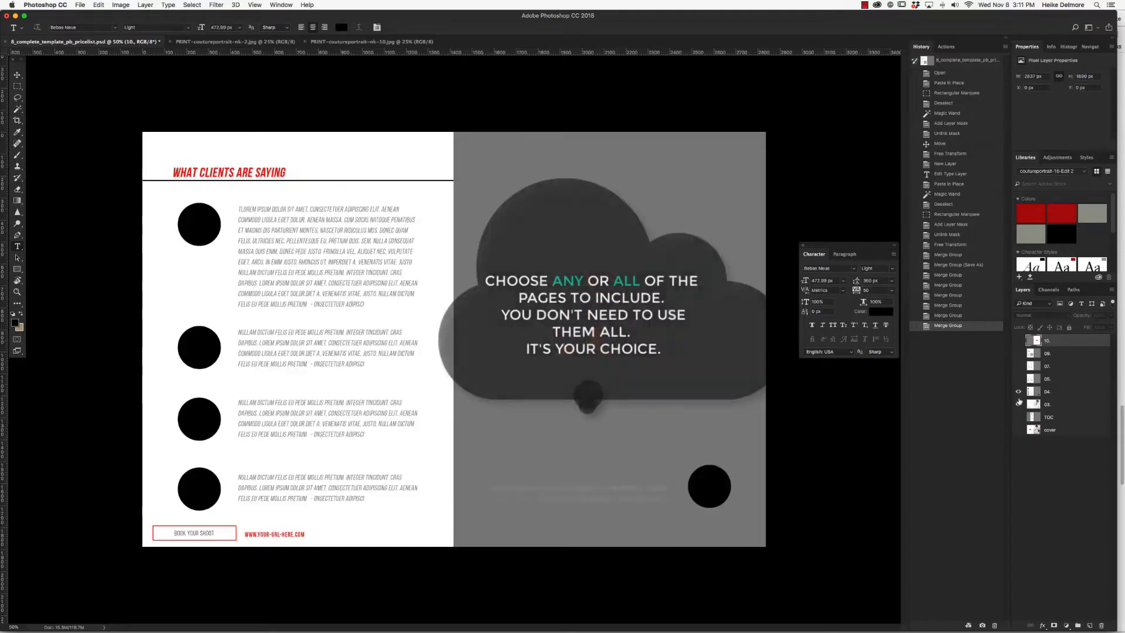
left_click(1019, 404)
left_click(1075, 391)
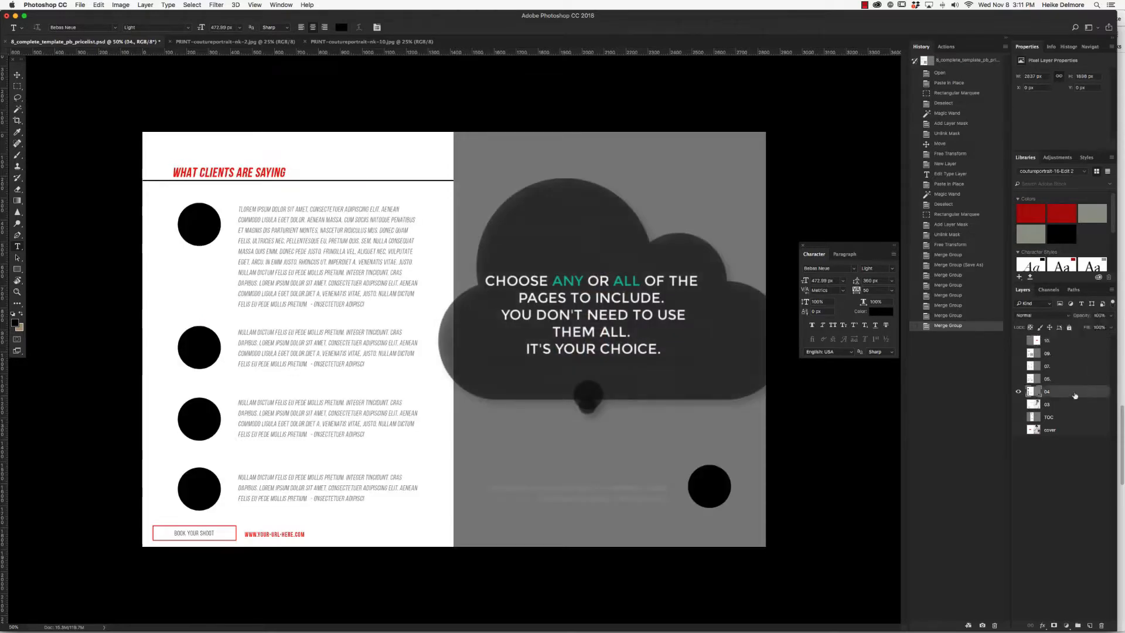
Start saving the "What Clients Are Saying" spread as a new JPEG file in the pdf_digital_mag folder.
left_click(80, 5)
key("Return")
left_click(523, 529)
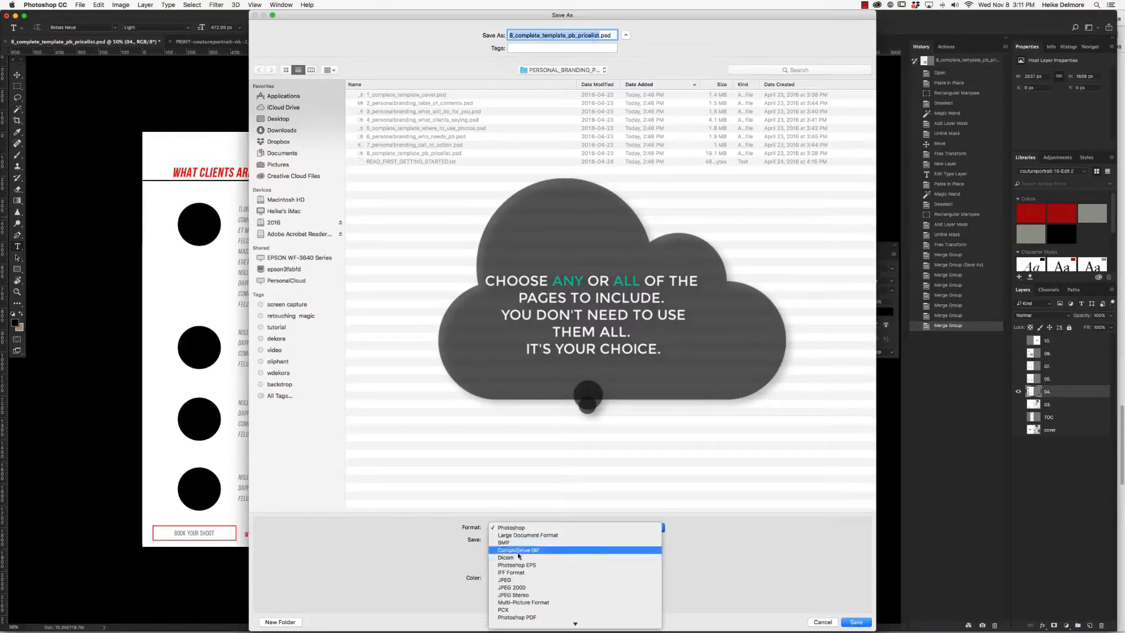
left_click(512, 580)
left_click(562, 70)
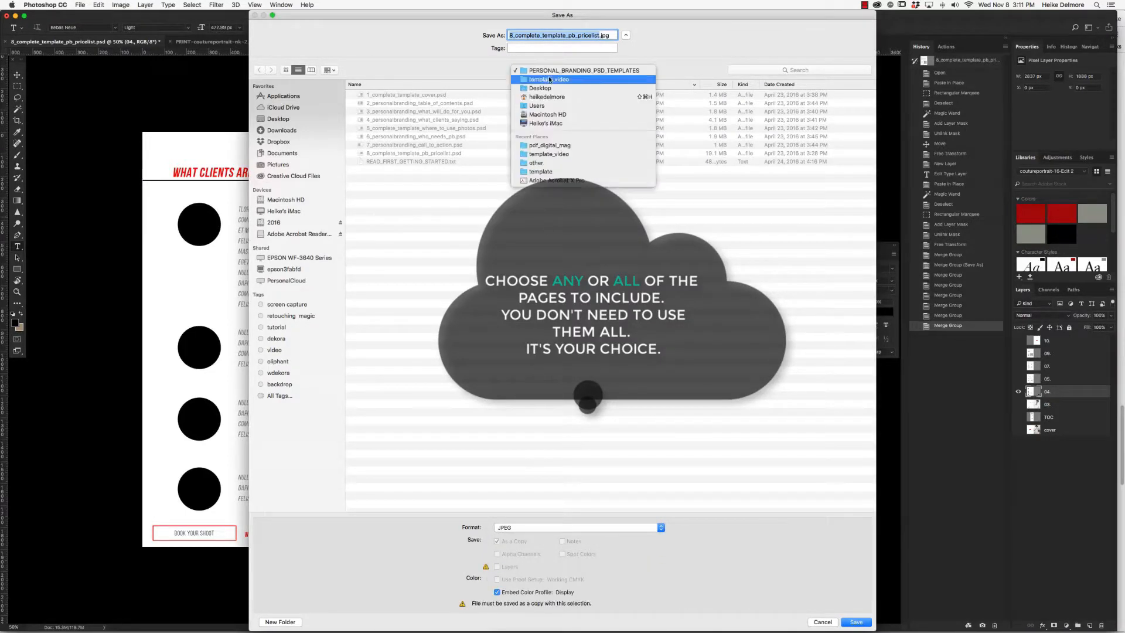
left_click(551, 80)
double_click(377, 98)
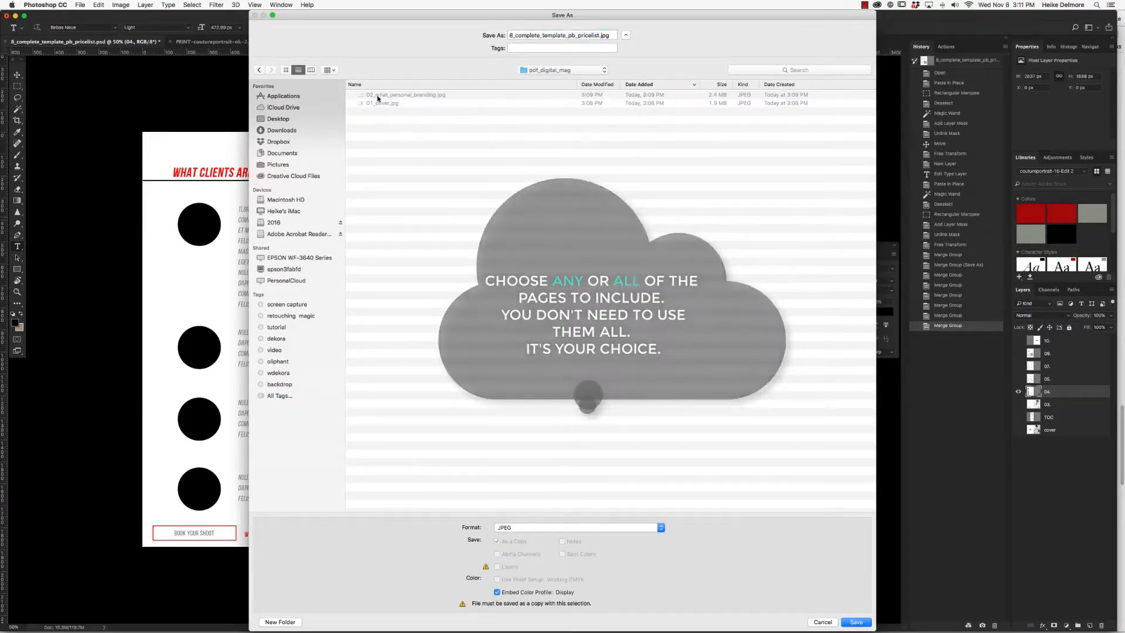
Name the file 03_testimonials and save it as a Maximum quality JPEG.
left_click_drag(598, 35, 460, 23)
type("03")
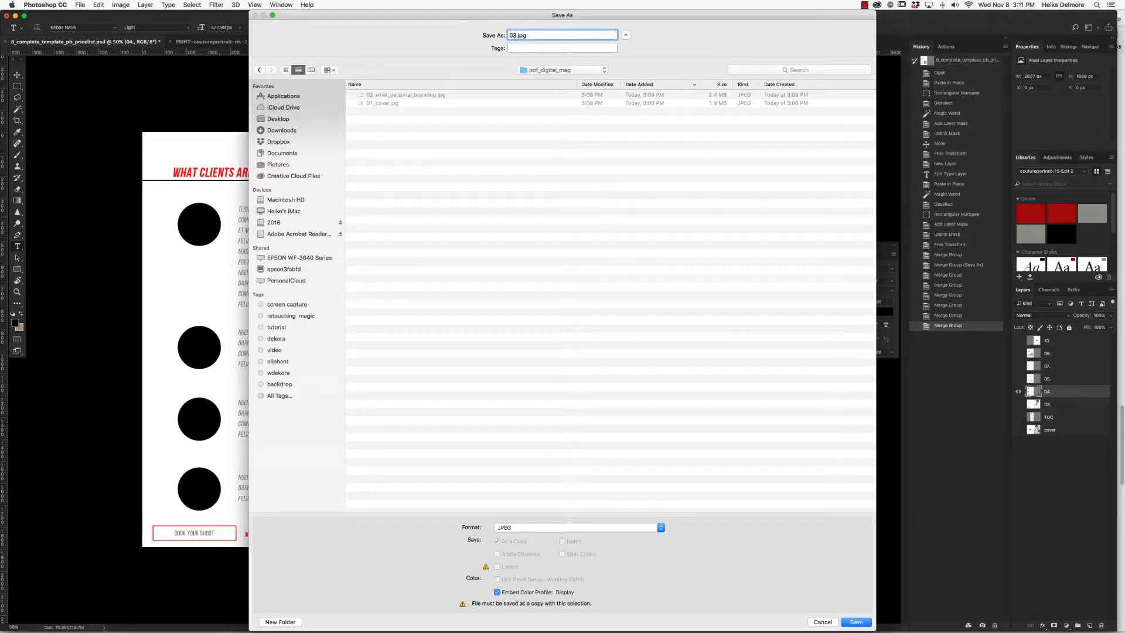
type("_test")
left_click(855, 622)
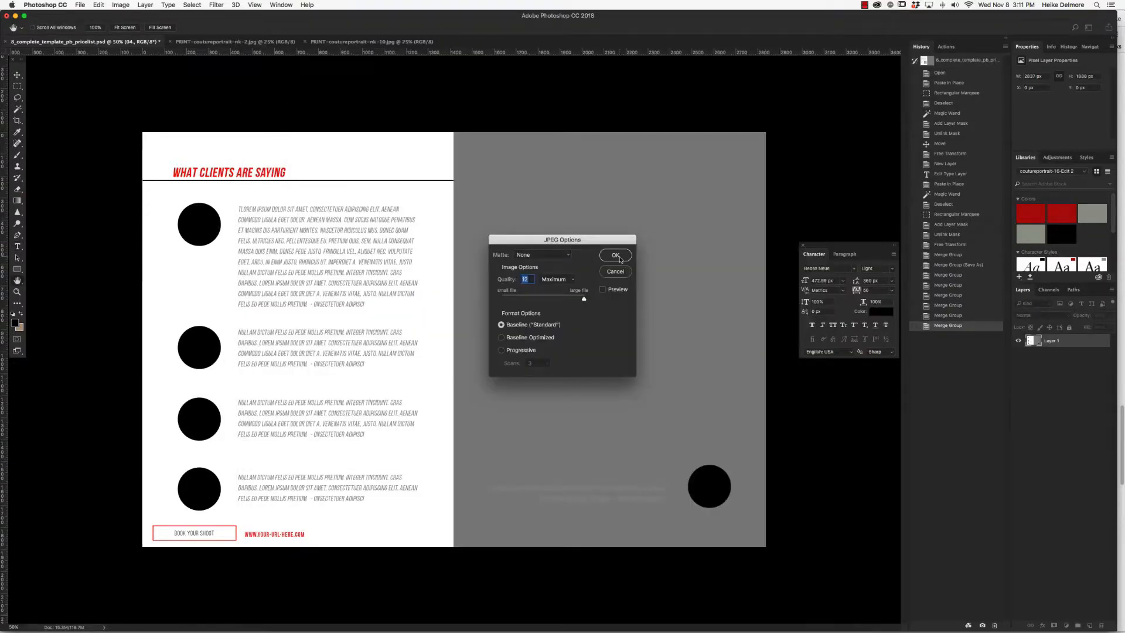
left_click(619, 258)
Show only the "Who Needs Personal Branding?" spread and start saving it as a JPEG in the pdf_digital_mag folder.
left_click(1018, 379)
left_click(1018, 392)
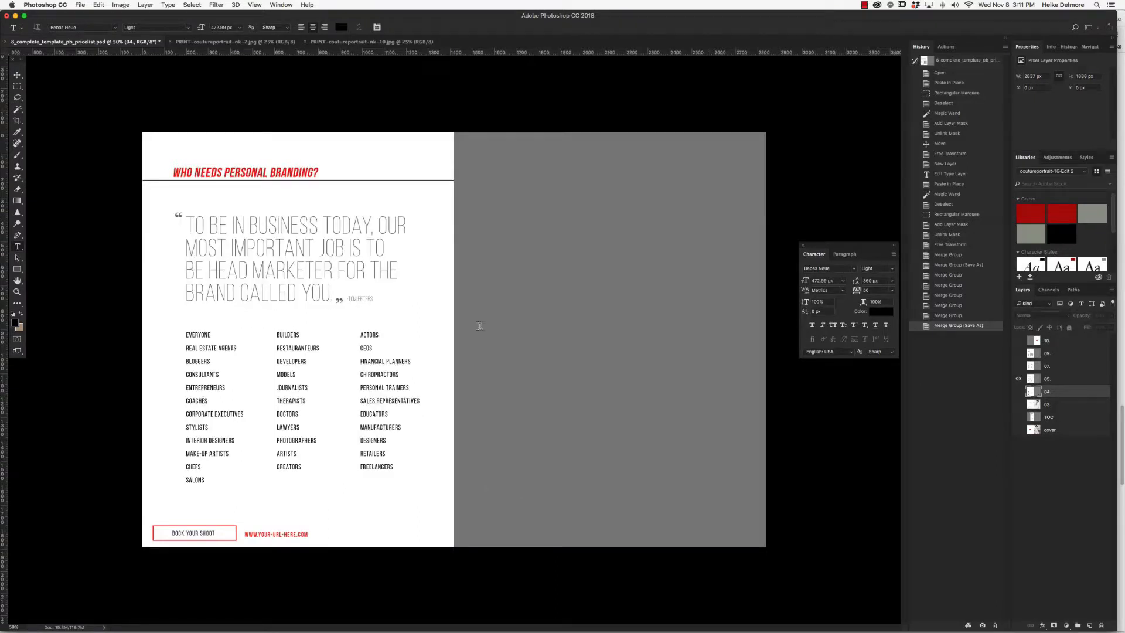
left_click(80, 5)
left_click(95, 96)
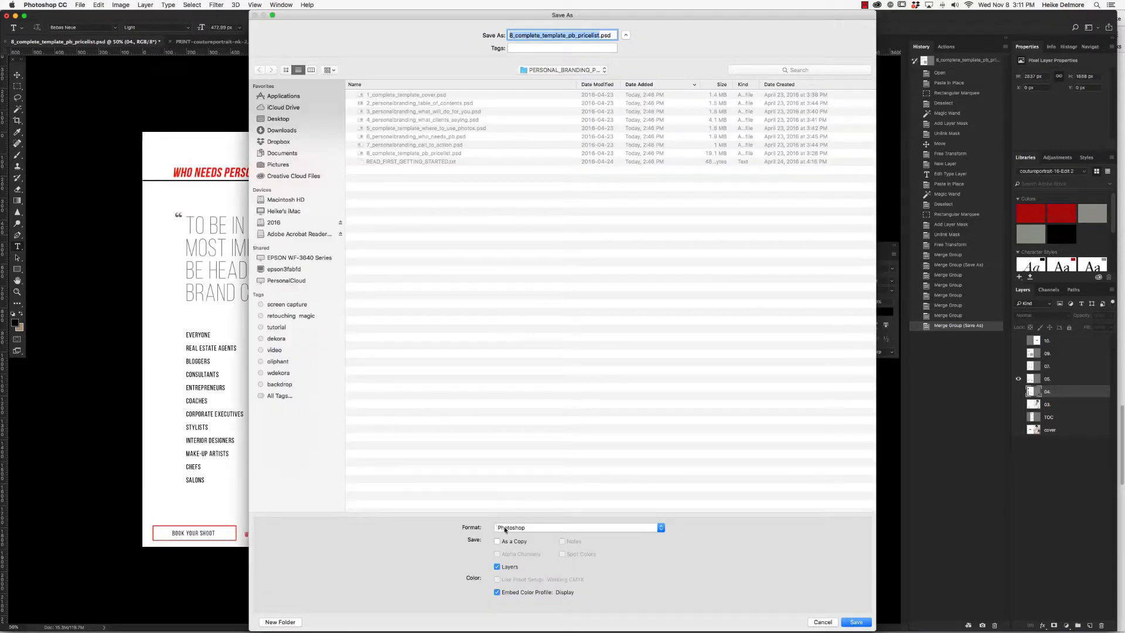
left_click(516, 527)
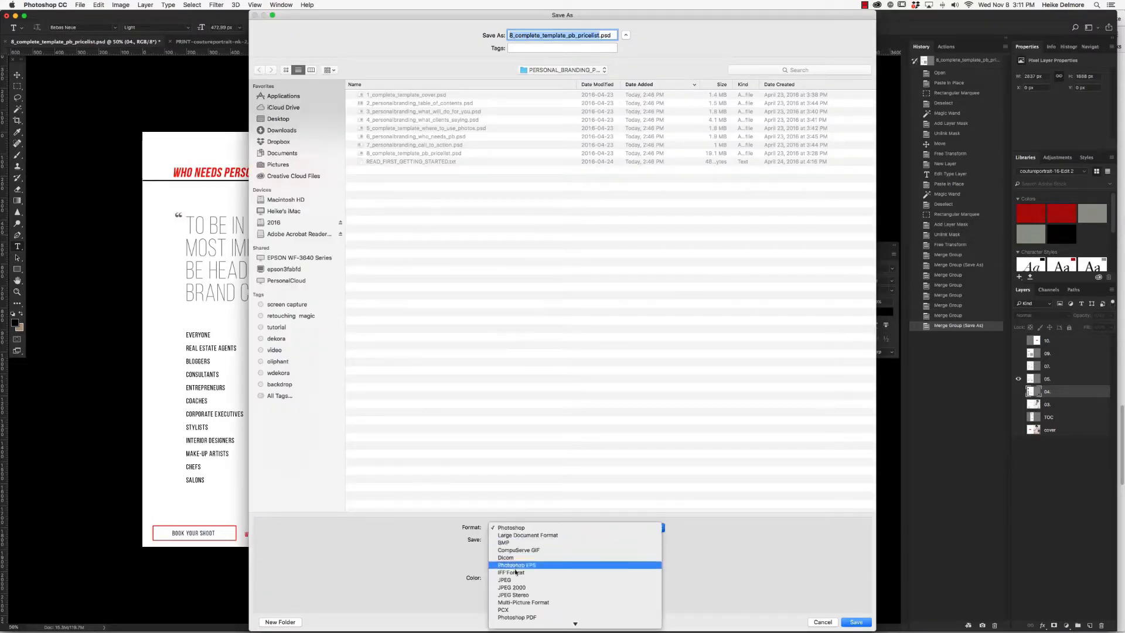
left_click(504, 580)
left_click(561, 69)
left_click(549, 145)
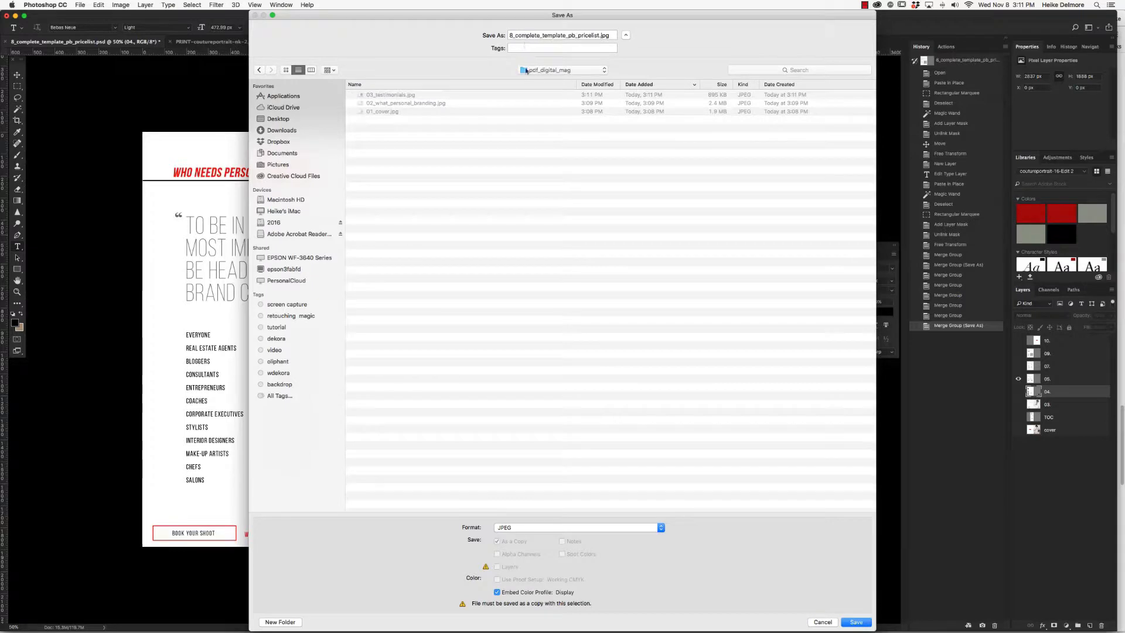
Reuse the 03_testimonials file name, change it to 04_whoneeds, and save the JPEG with the offered options.
left_click(391, 95)
left_click(515, 36)
key("BackSpace")
type("4_testimonials")
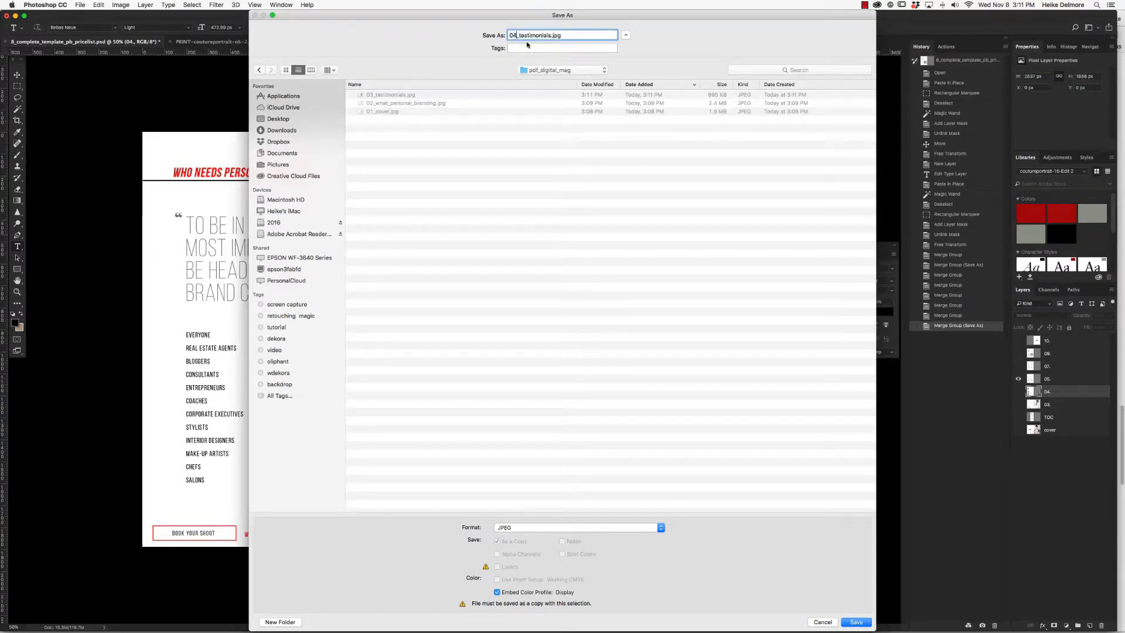
left_click_drag(551, 36, 519, 35)
type("whoneeds")
left_click(855, 623)
left_click(615, 255)
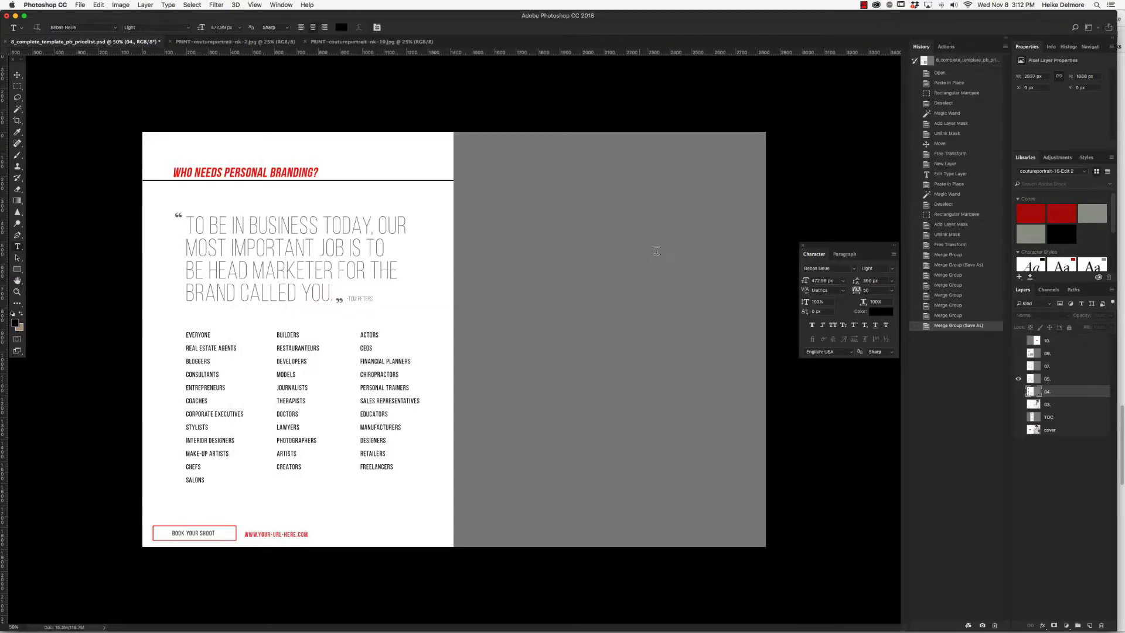
Show only the back page layer 10 with the URL and "Book Your Shoot" button, and start saving it as a new file.
left_click(1018, 378)
left_click(1018, 340)
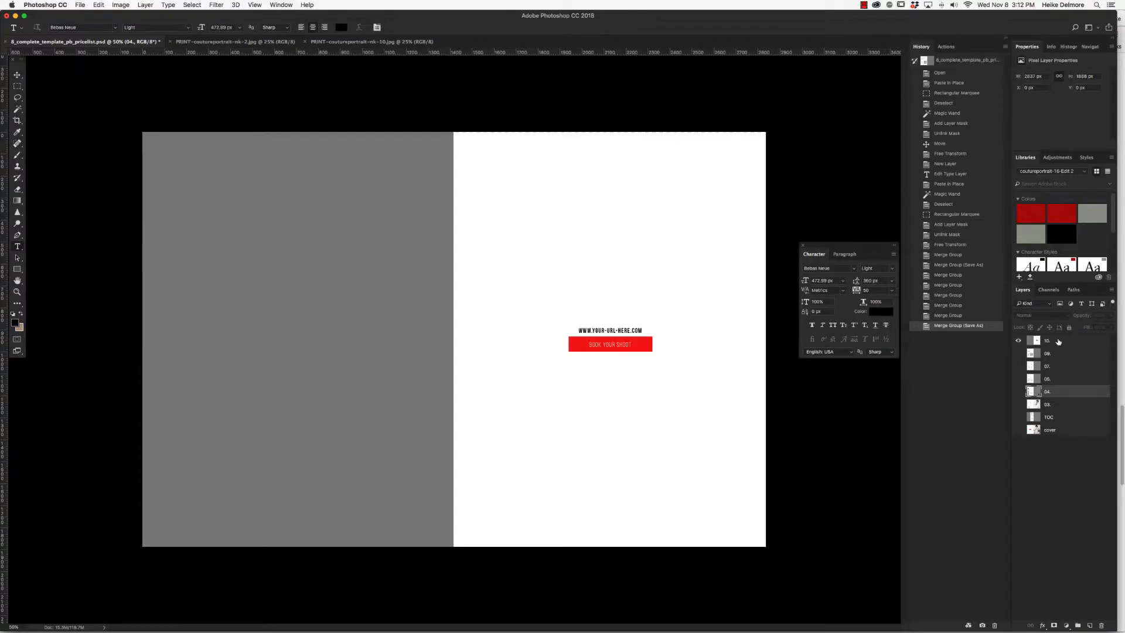
left_click(1049, 341)
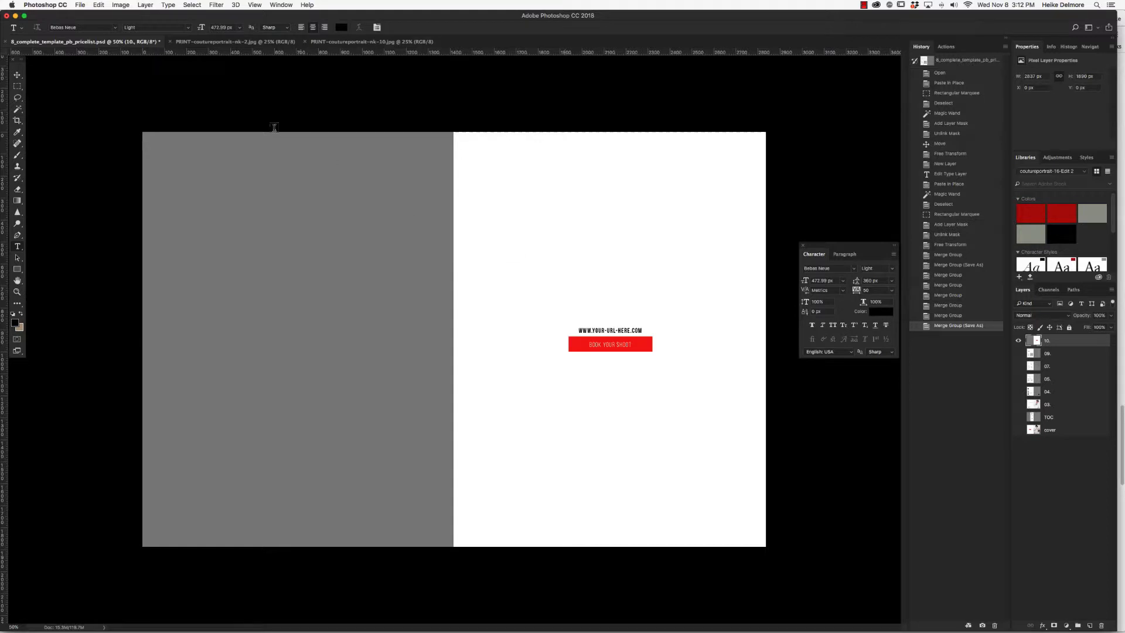
left_click(78, 4)
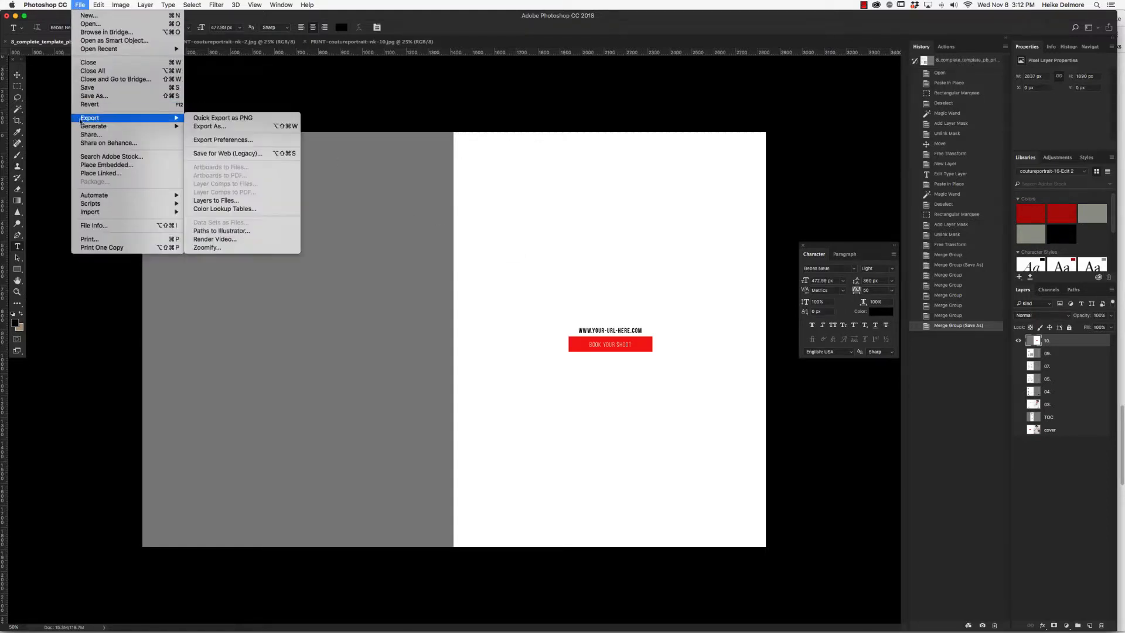
left_click(94, 96)
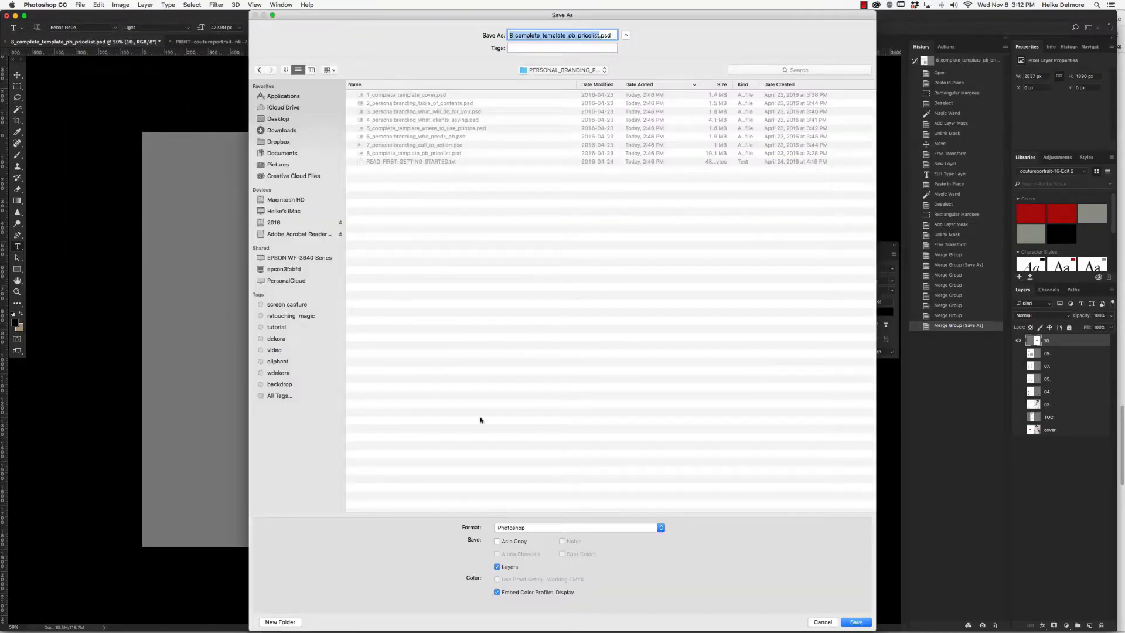
Save the page as a JPEG named 05_whoneeds in the pdf_digital_mag folder inside template_video.
left_click(530, 529)
left_click(530, 578)
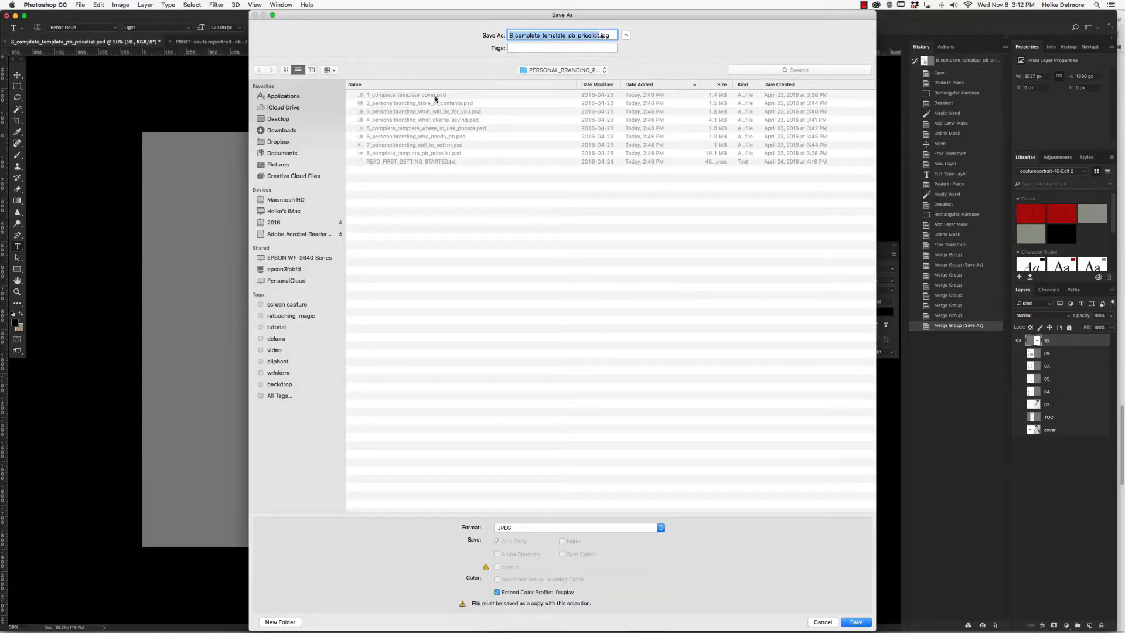
left_click(576, 70)
left_click(551, 146)
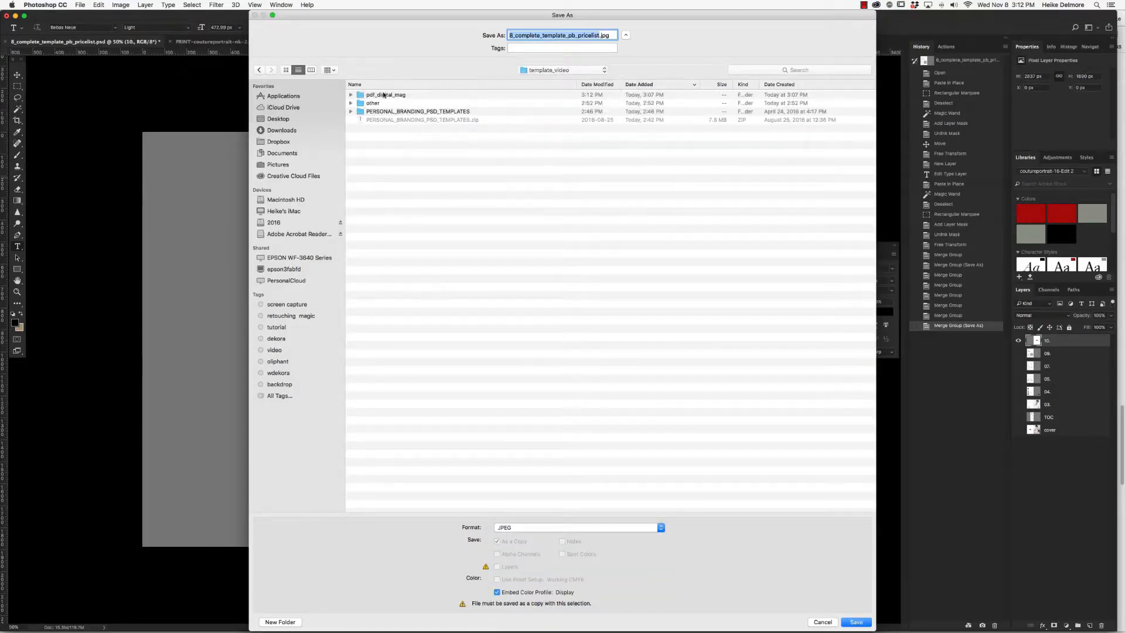
left_click(387, 94)
left_click(517, 35)
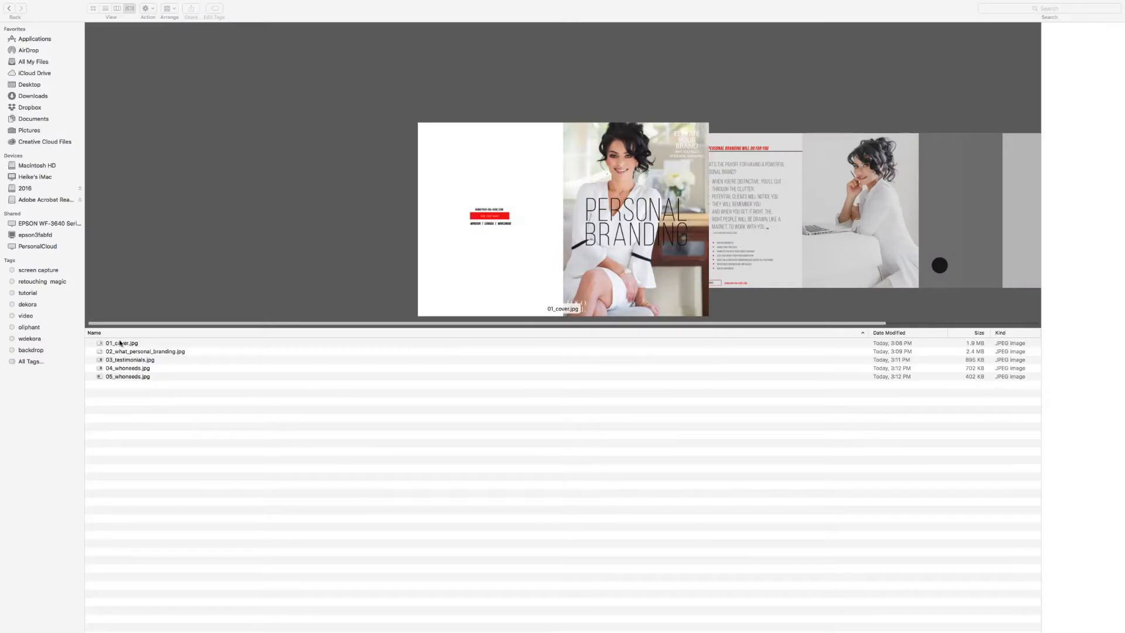
Review the numbered JPEG files in the pdf_digital_mag folder in Finder one after another.
left_click(128, 353)
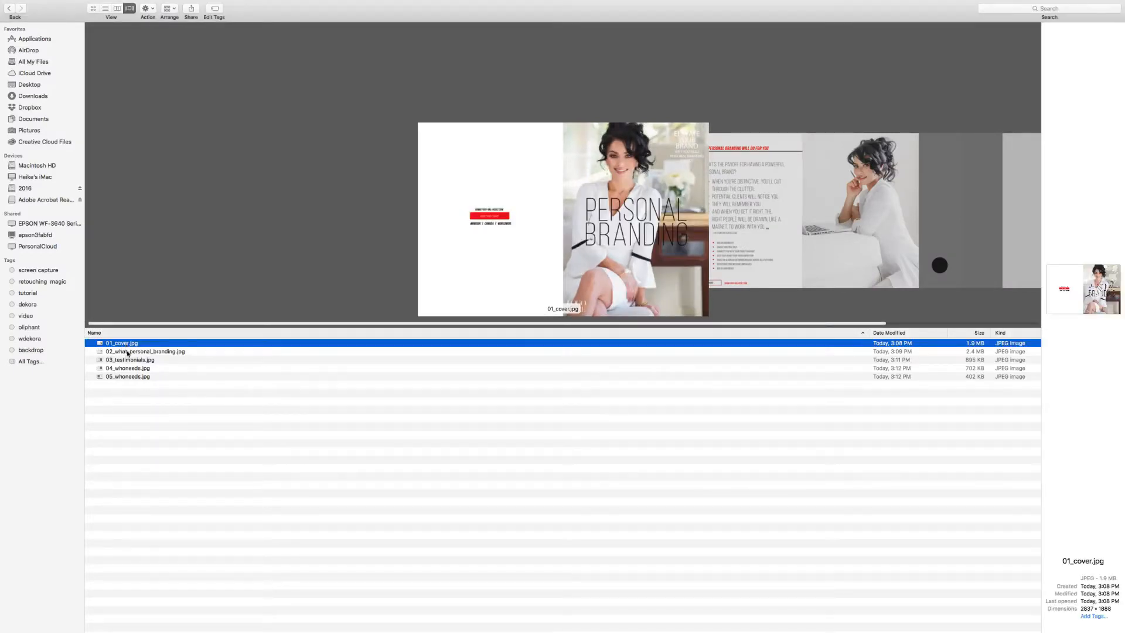
left_click(128, 359)
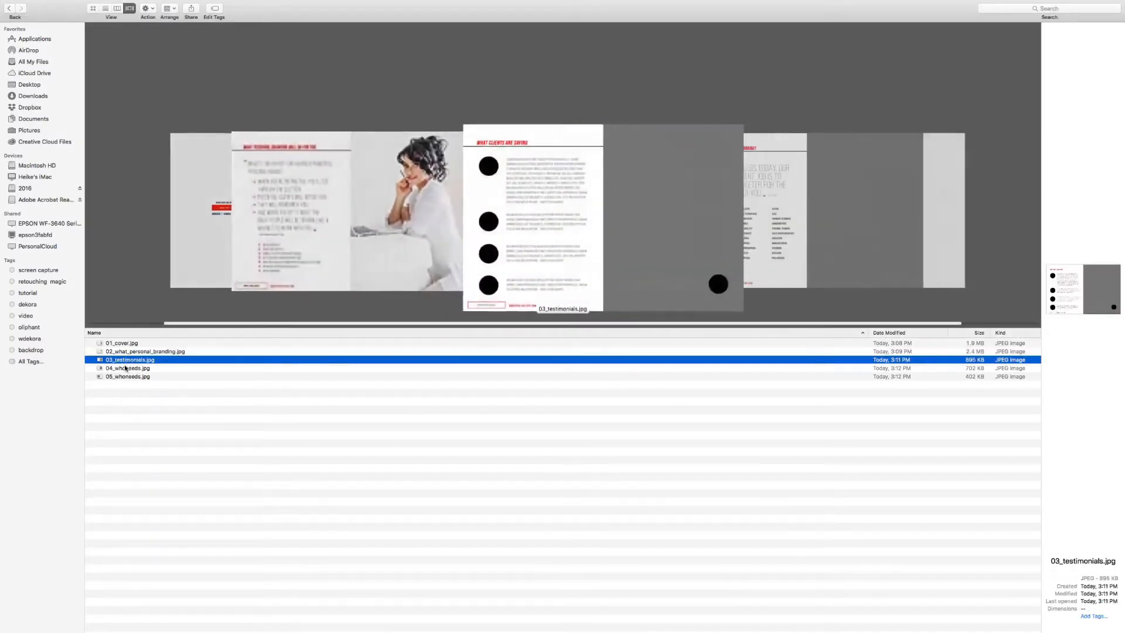
left_click(127, 370)
key("Down")
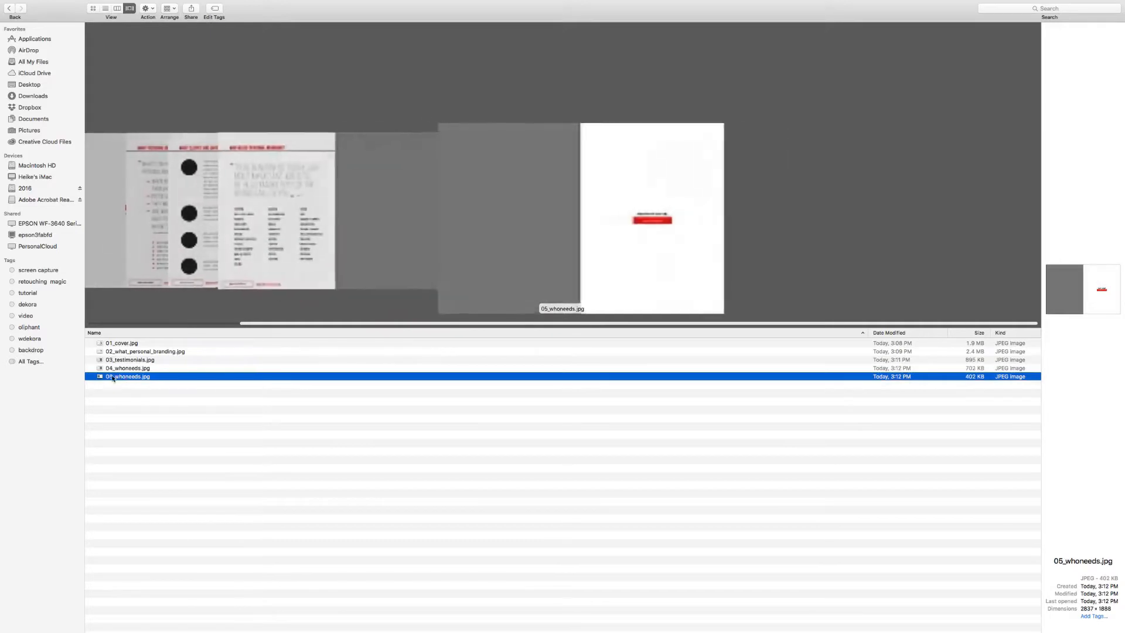
left_click(111, 345)
right_click(119, 344)
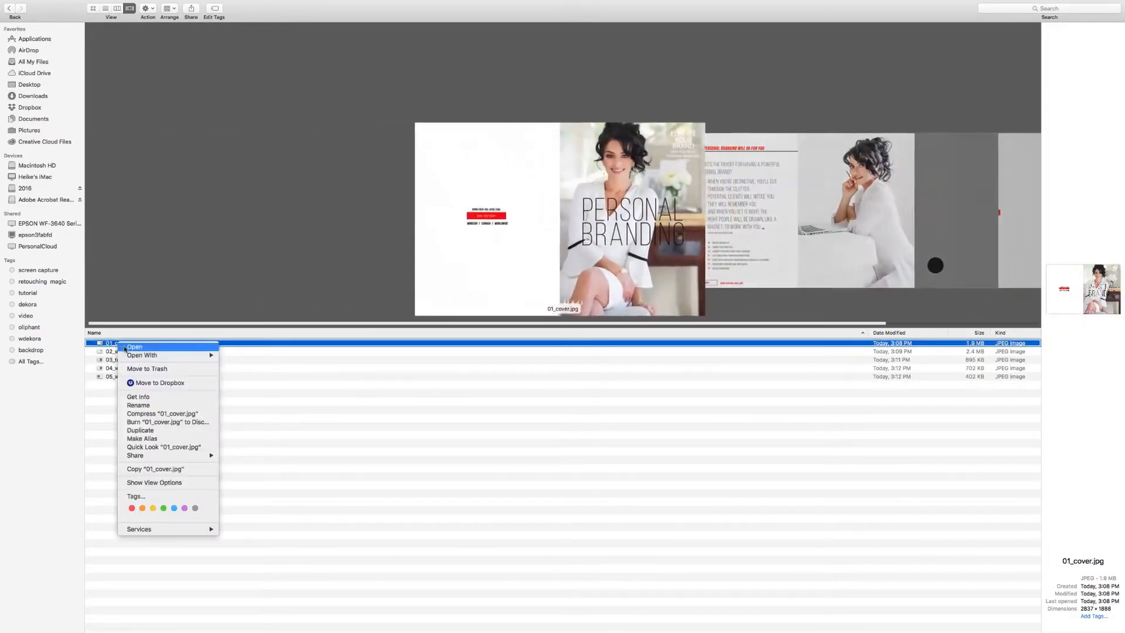
left_click(139, 405)
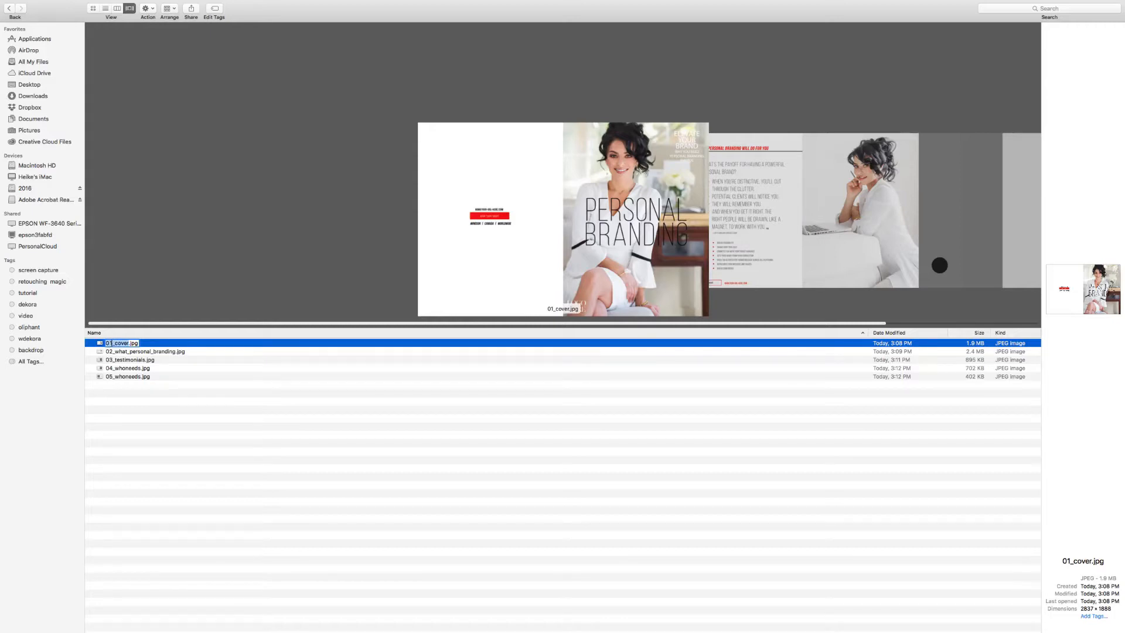
left_click(111, 354)
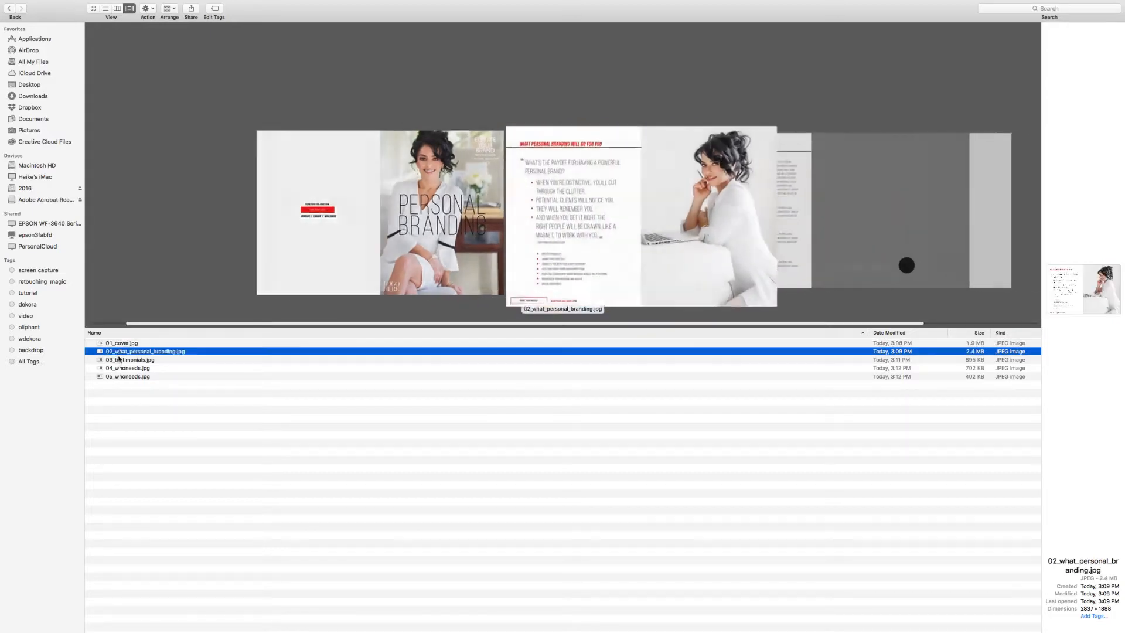
key("Up")
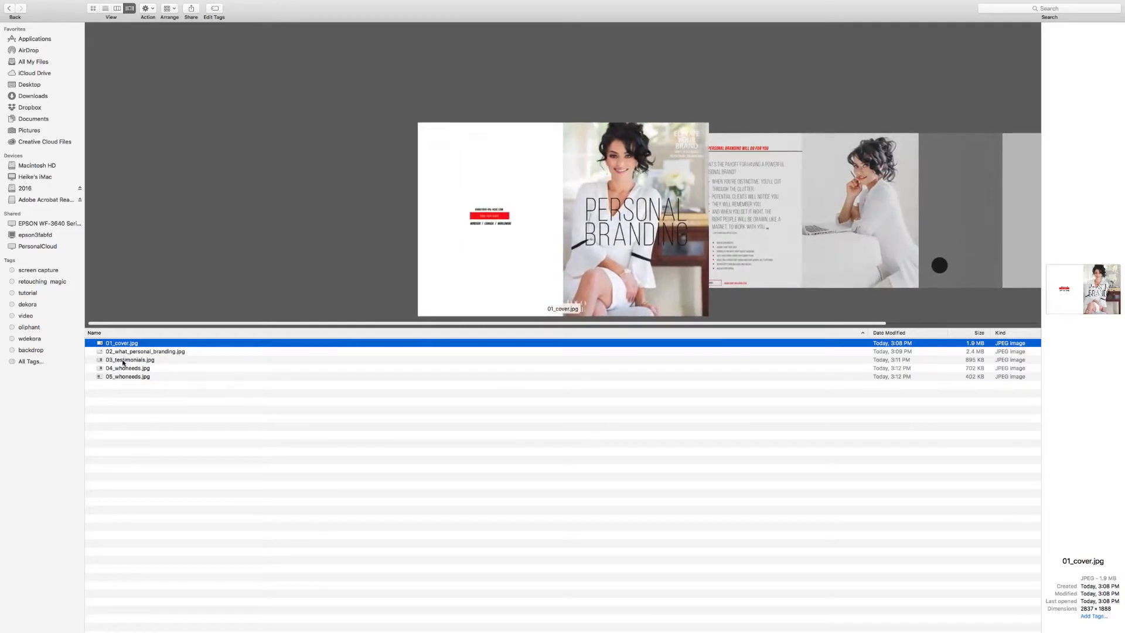
Display the folder's files as icons and enlarge the icon size to 324 x 324.
left_click(94, 8)
right_click(606, 147)
mouse_move(647, 197)
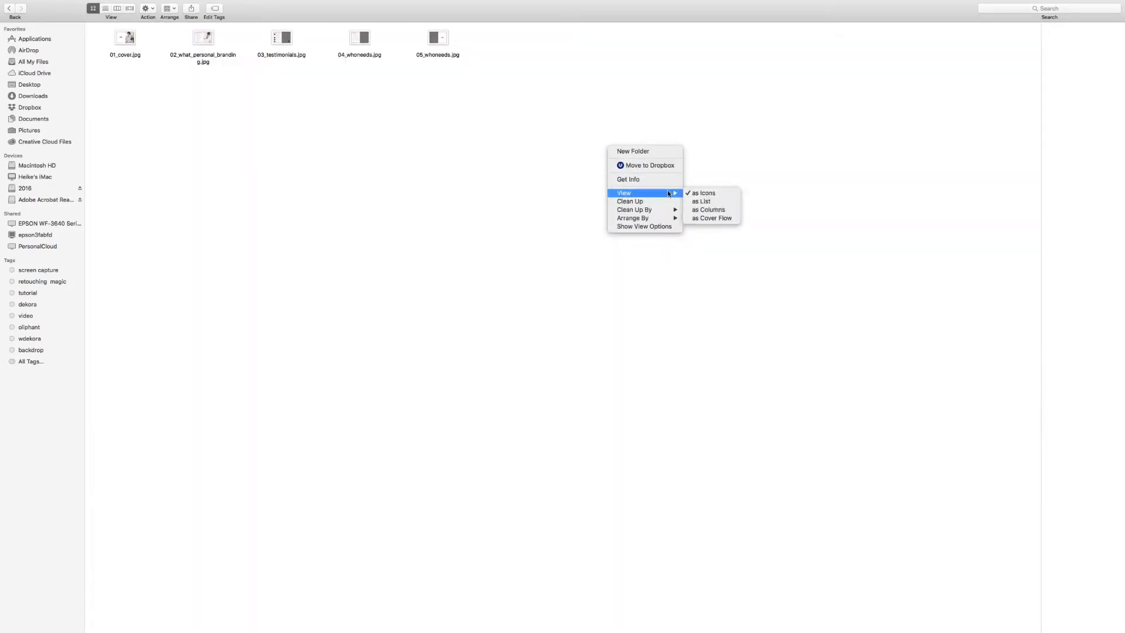
left_click(655, 226)
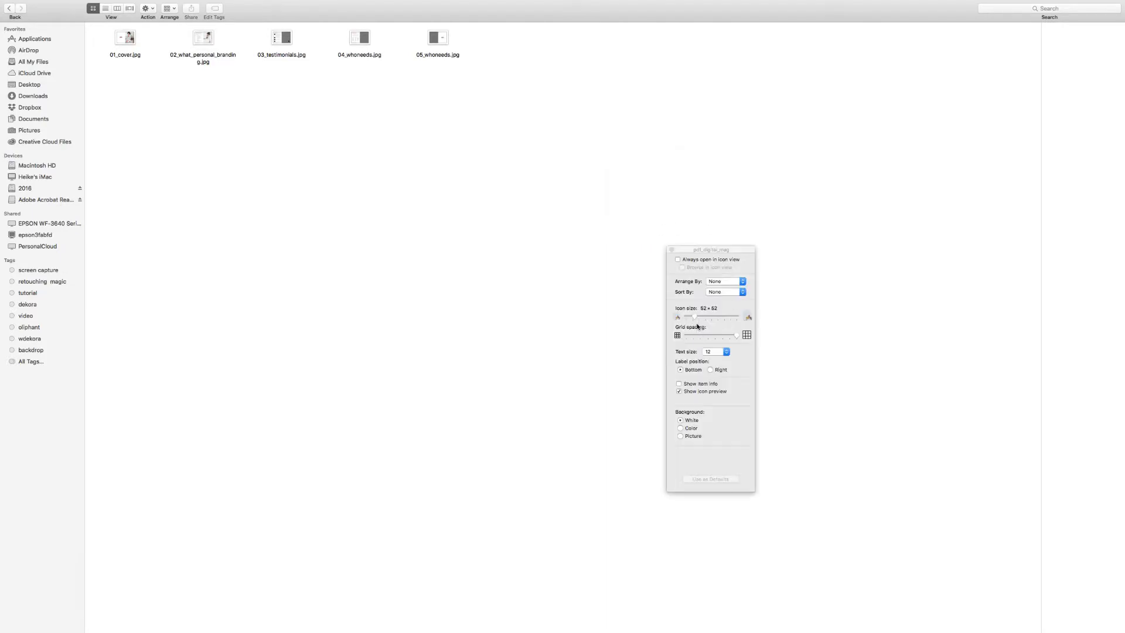
left_click_drag(694, 316, 728, 316)
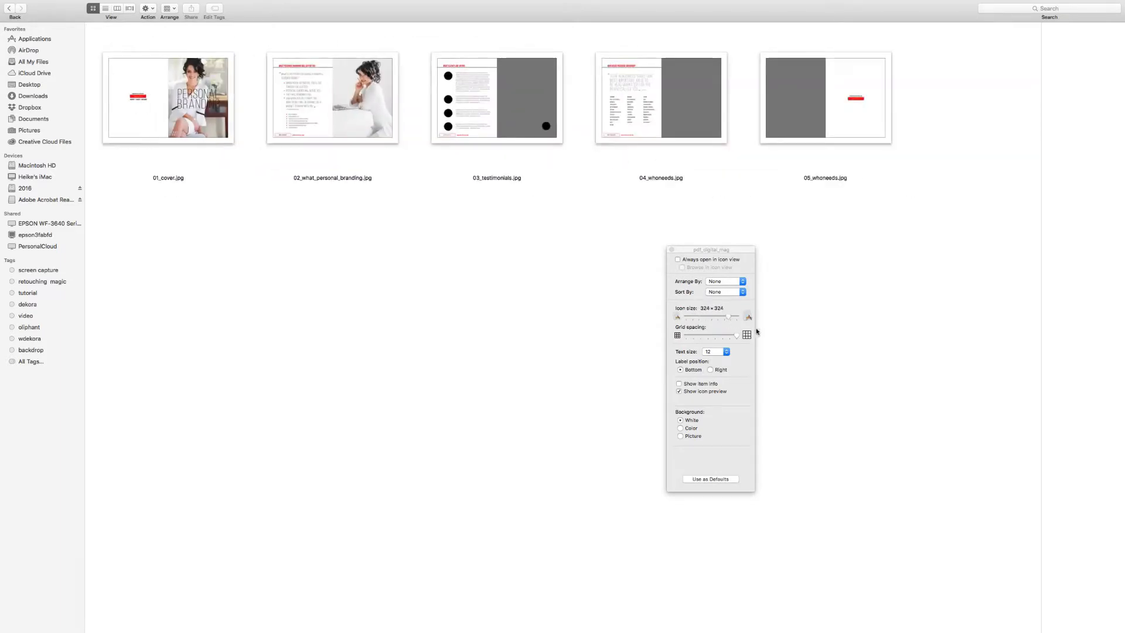
Swap the positions of the 03_testimonials.jpg and 04_whoneeds.jpg thumbnails.
left_click_drag(539, 101, 757, 111)
left_click_drag(611, 102, 492, 99)
left_click(672, 107)
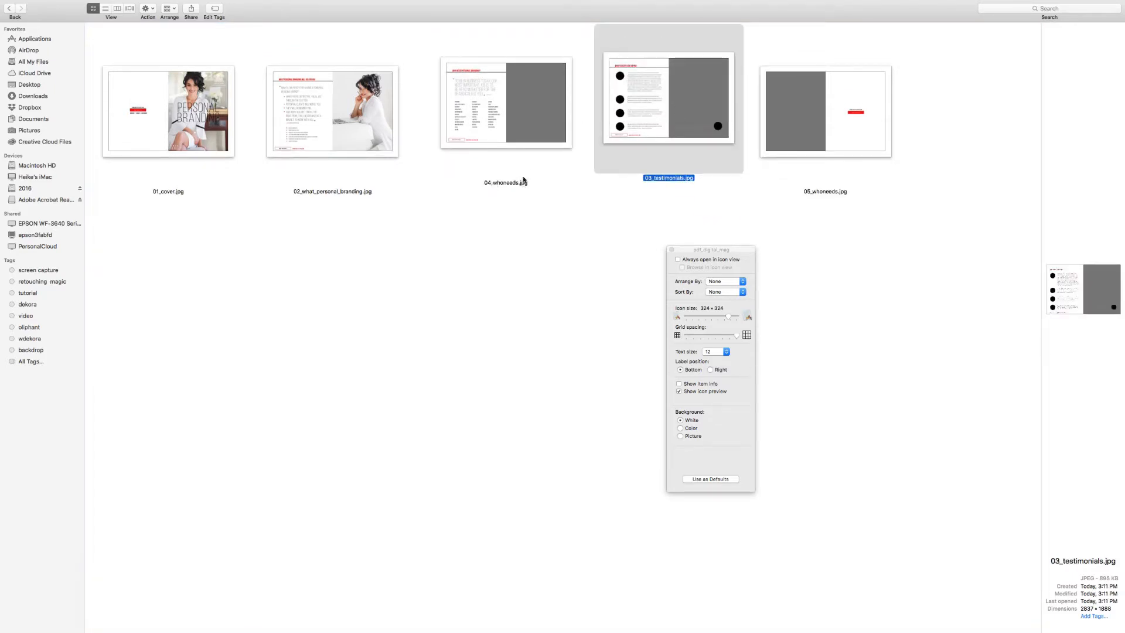
Move the 03_testimonials.jpg and 04_whoneeds.jpg thumbnails back into numerical order.
left_click_drag(663, 127, 521, 170)
left_click_drag(521, 68, 701, 88)
left_click_drag(523, 149, 519, 103)
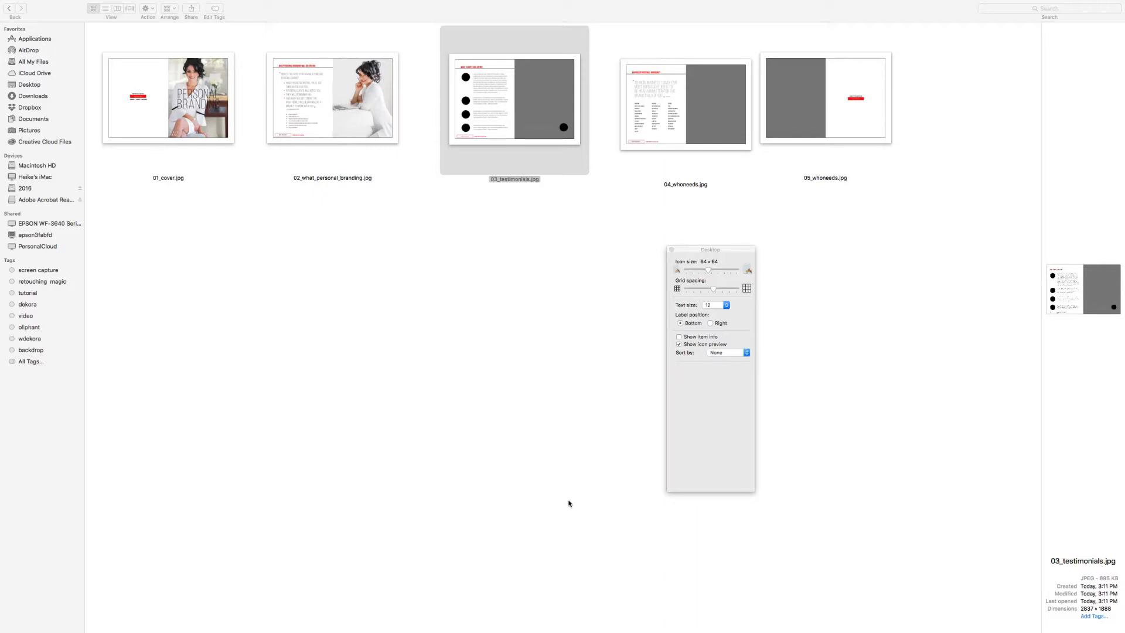
Select all five JPEG files and choose to open them with an application outside the suggested ones.
left_click(293, 299)
left_click(231, 253)
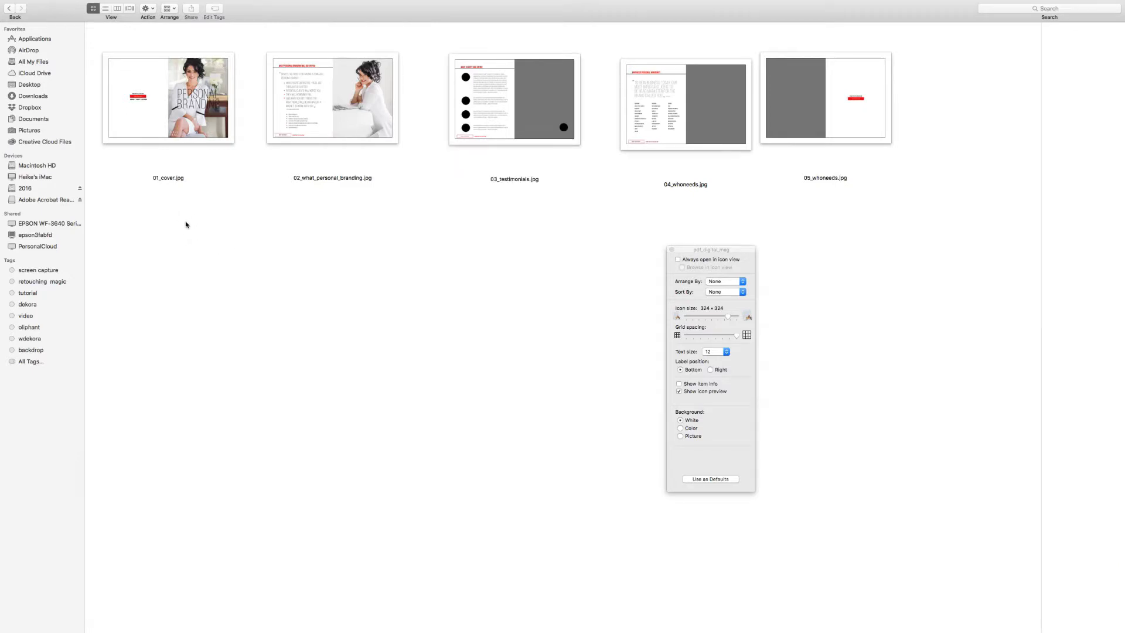
key("super+a")
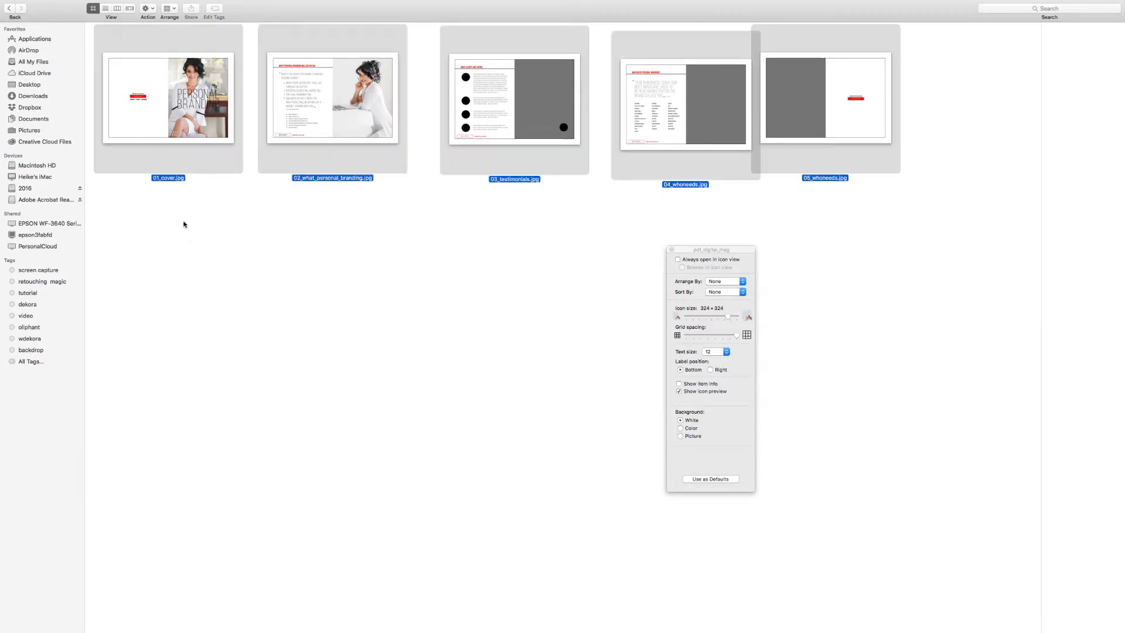
left_click(258, 243)
left_click_drag(922, 261, 166, 33)
right_click(226, 159)
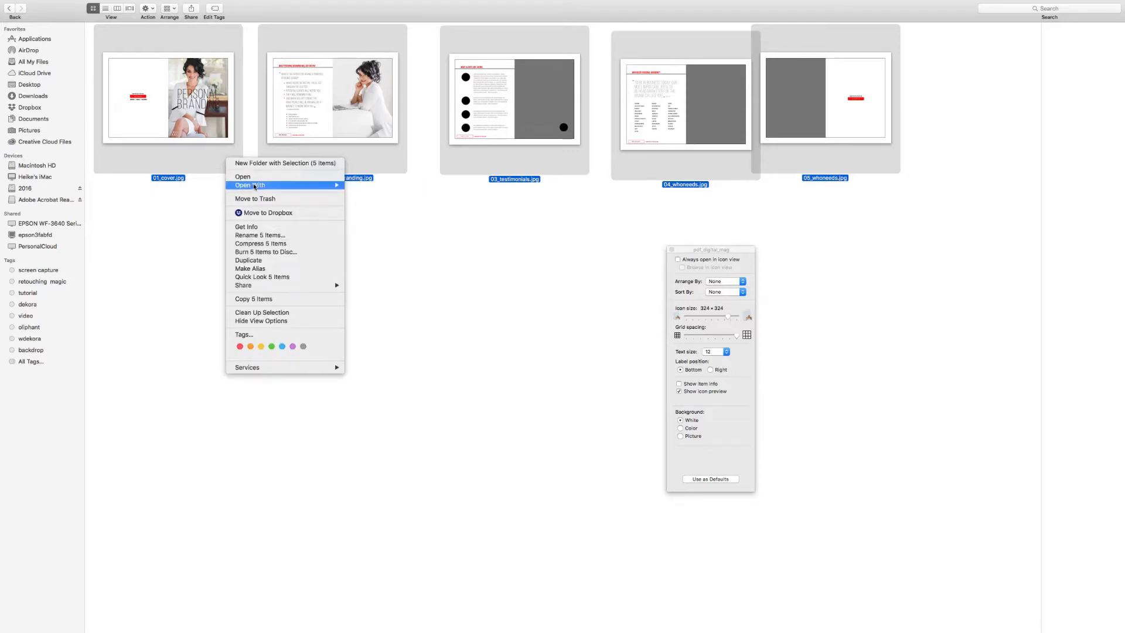
mouse_move(249, 186)
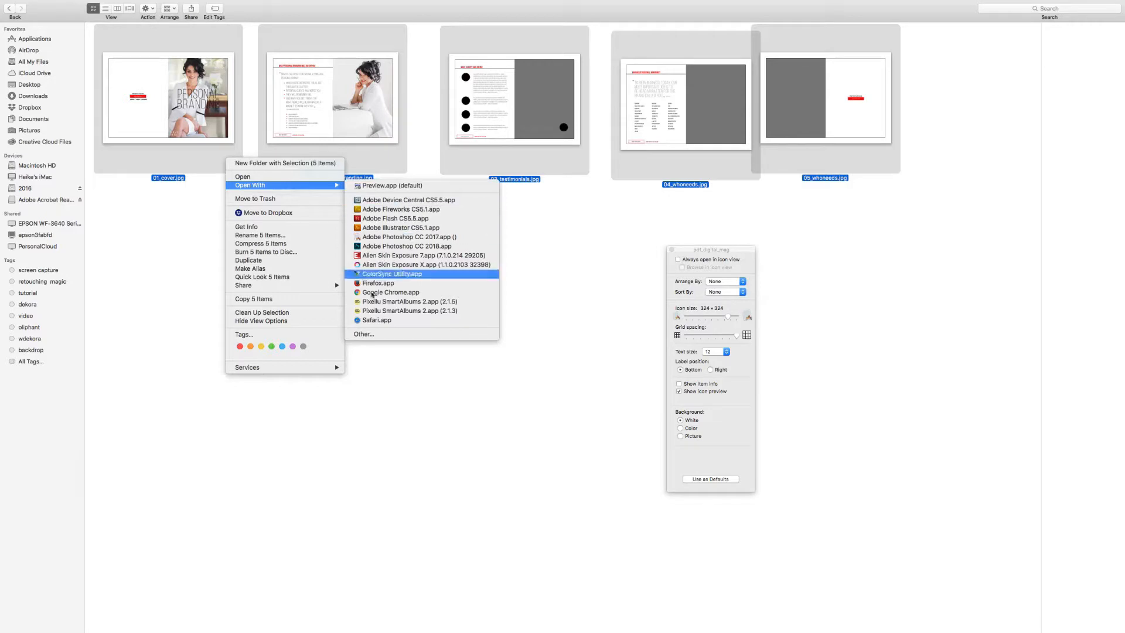
left_click(368, 334)
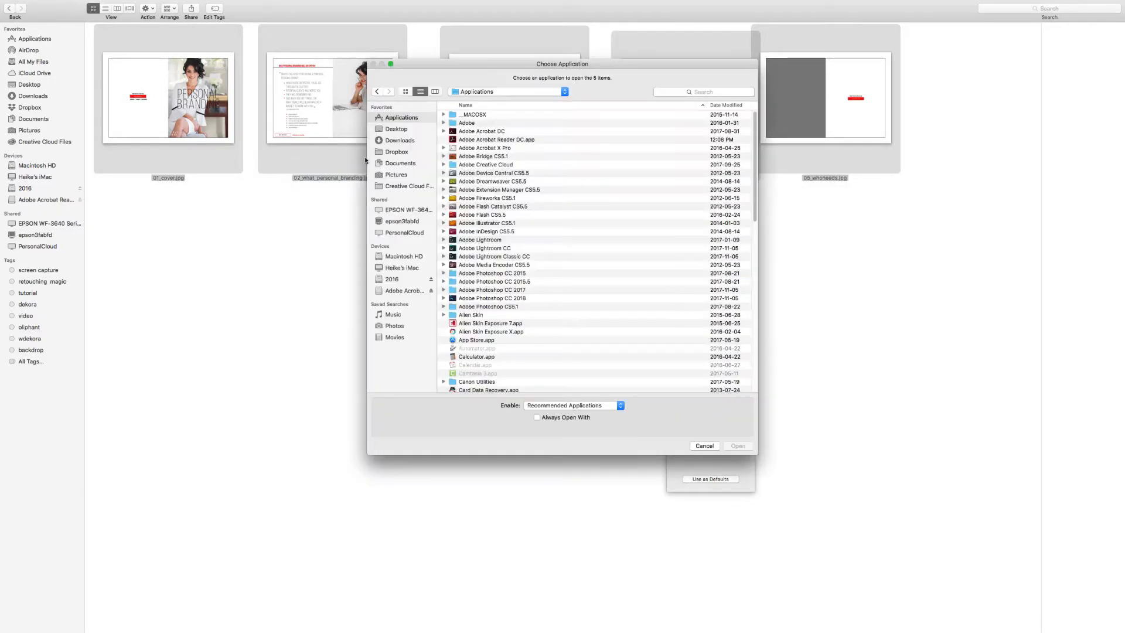
Open the files with Adobe Acrobat Pro.app from the Adobe Acrobat X Pro folder and combine all images into one document.
left_click(466, 149)
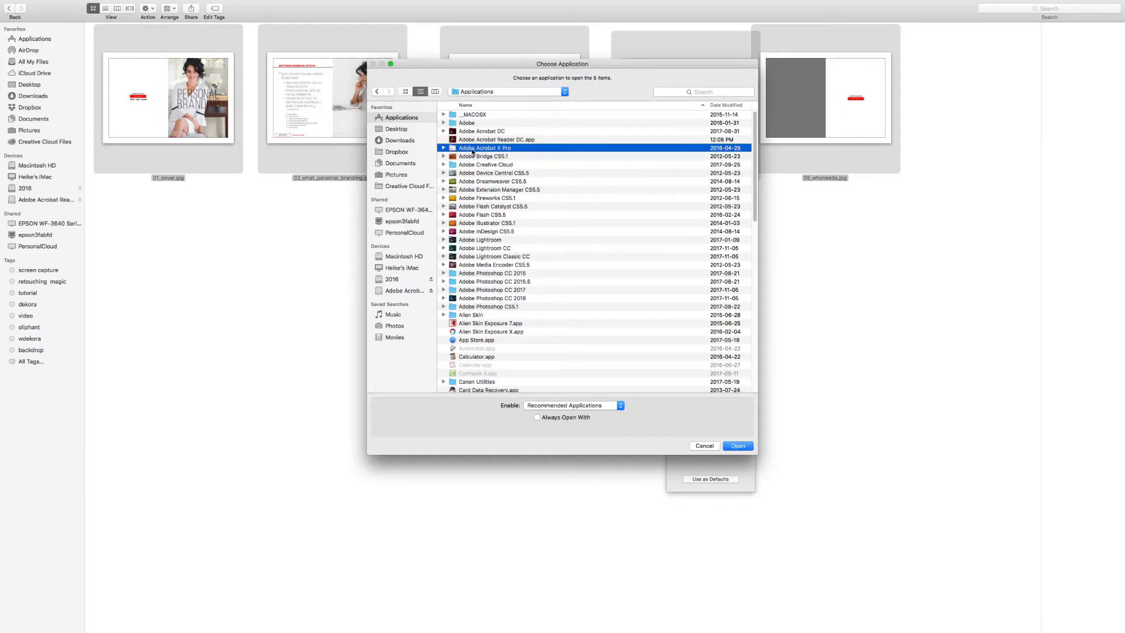
double_click(452, 149)
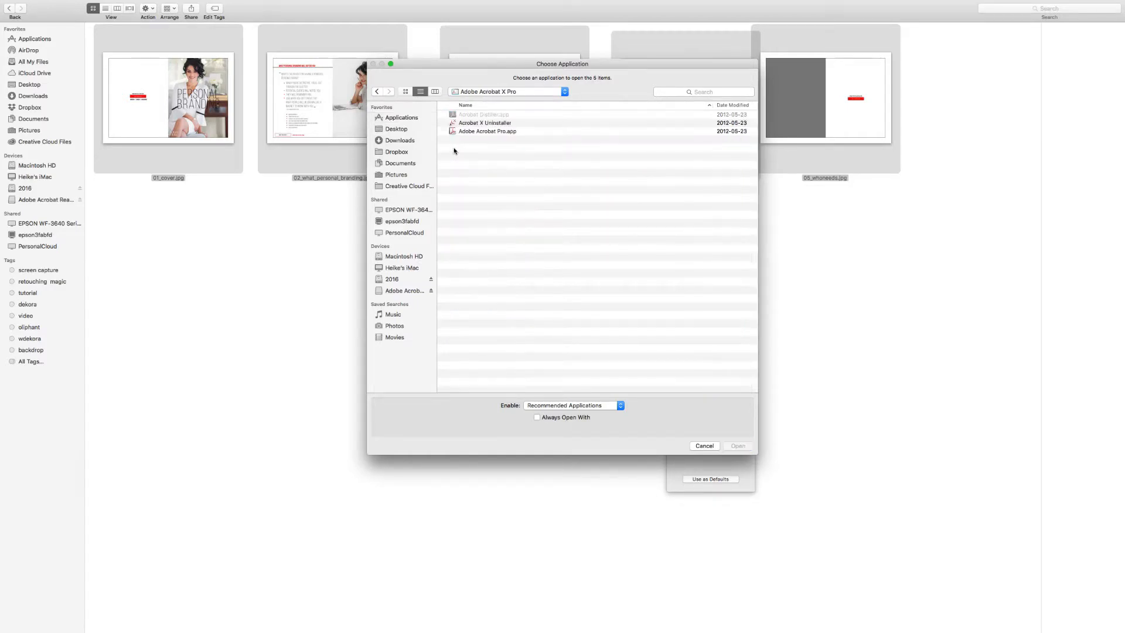
left_click(467, 133)
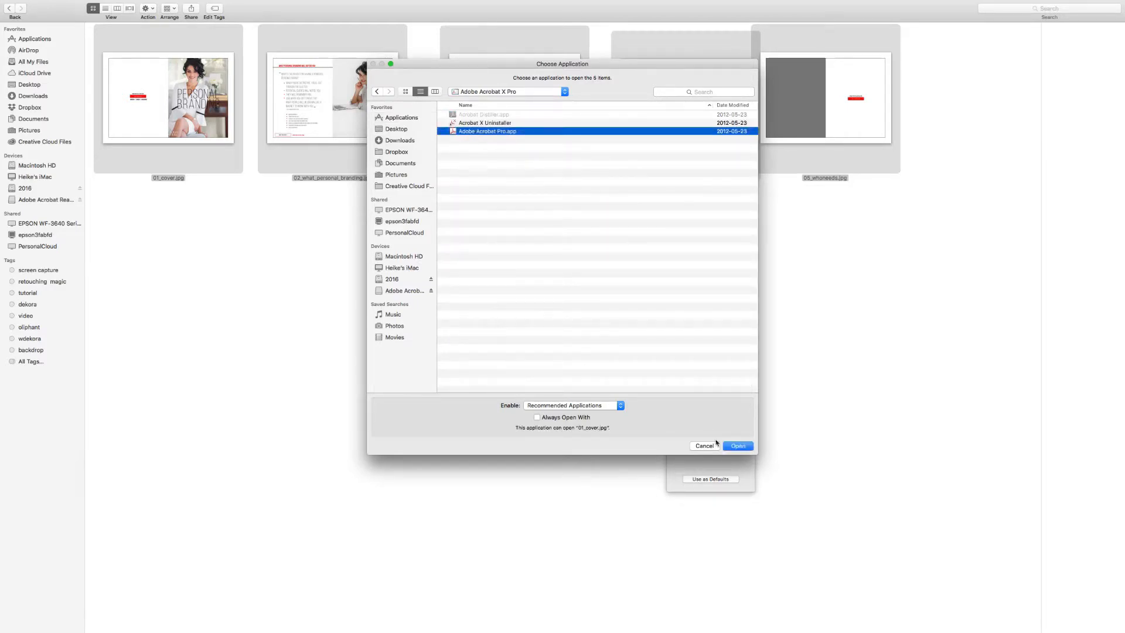
left_click(738, 446)
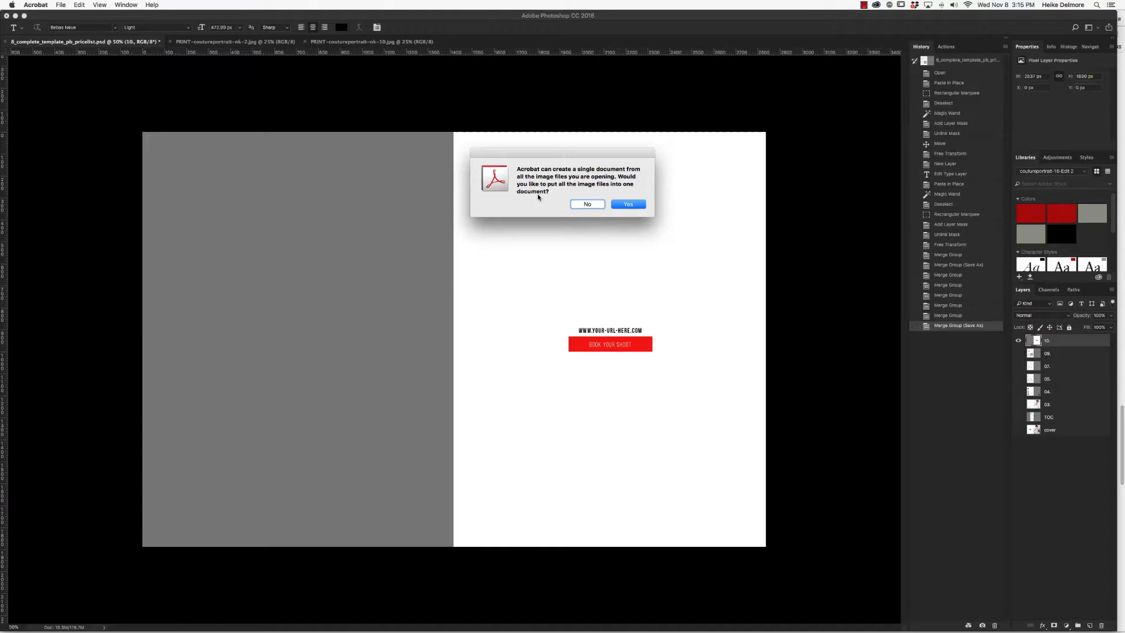
left_click(632, 205)
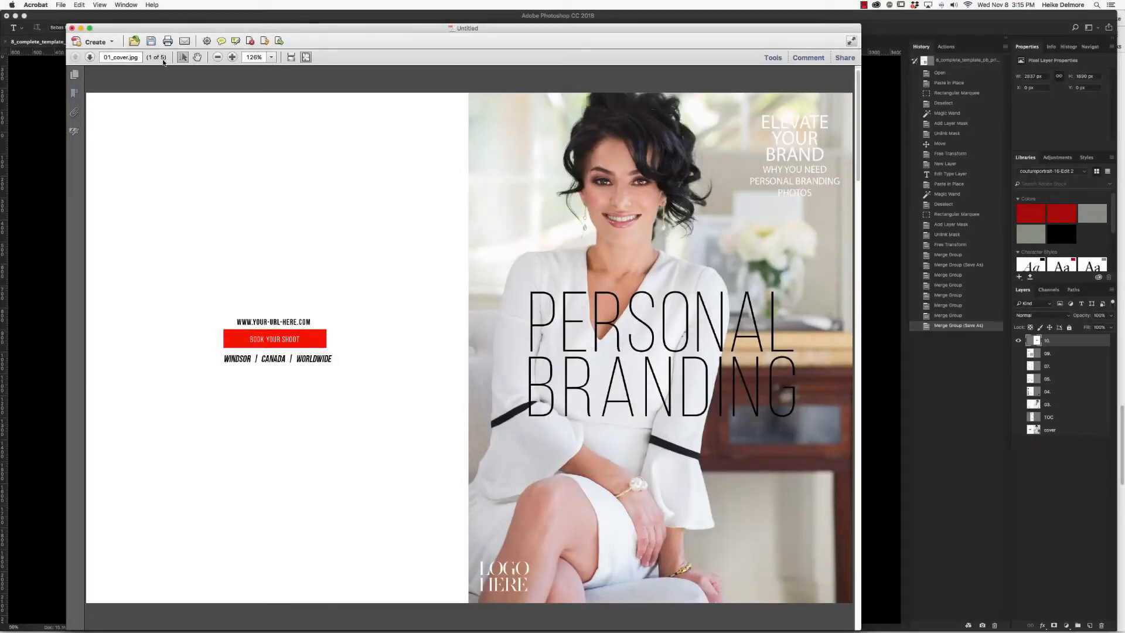
Page forward through the combined document to check the spread order, and return to the 02_what_personal_branding.jpg page.
left_click(90, 57)
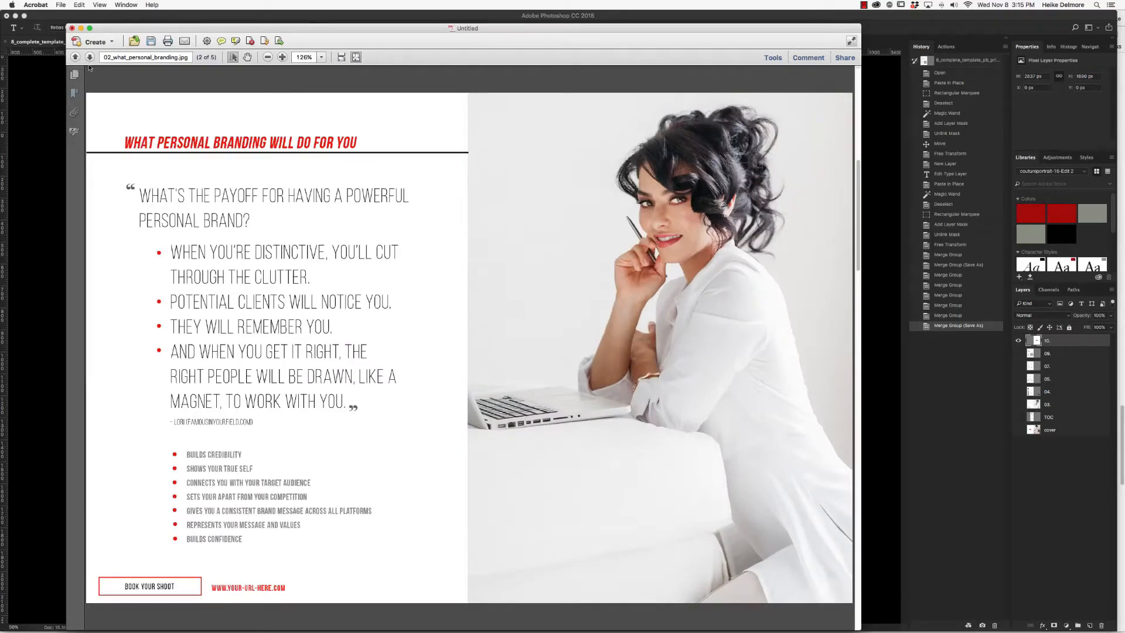
left_click(90, 57)
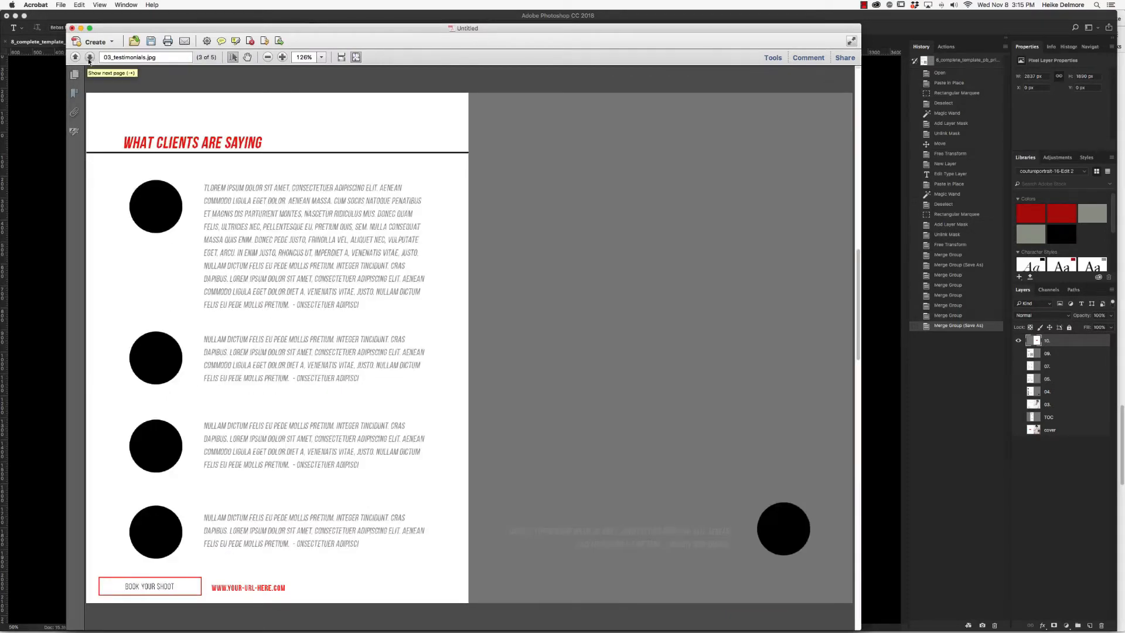
left_click(90, 57)
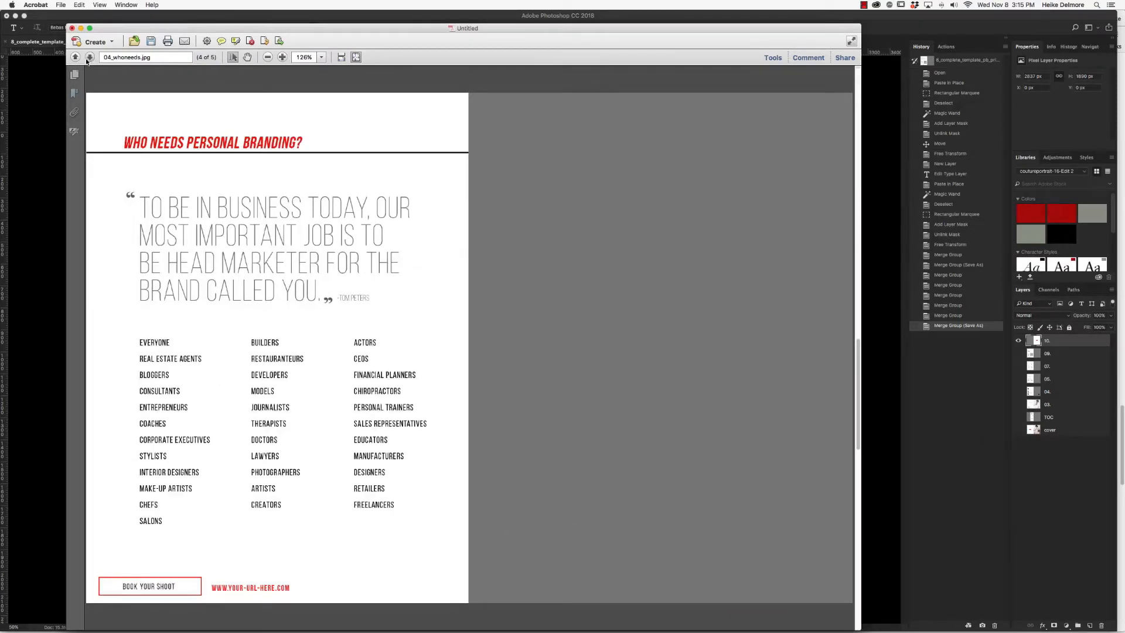
left_click(89, 58)
left_click(76, 59)
left_click(75, 60)
left_click(76, 60)
Set the document zoom to 100% and move the Acrobat window up to the top of the display.
left_click(322, 58)
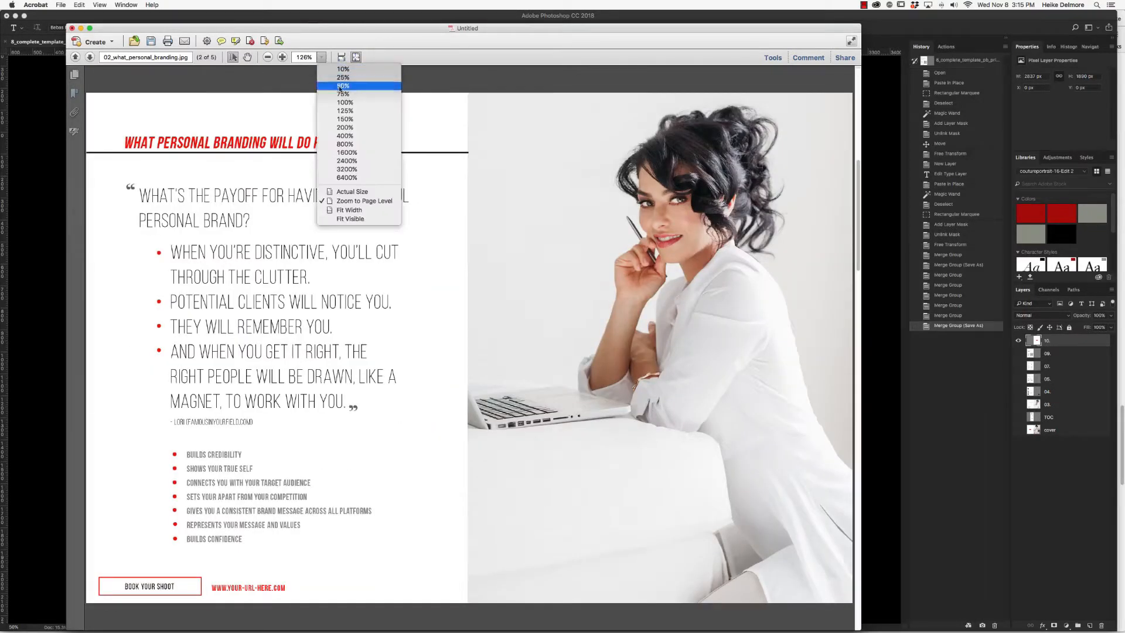
left_click(332, 101)
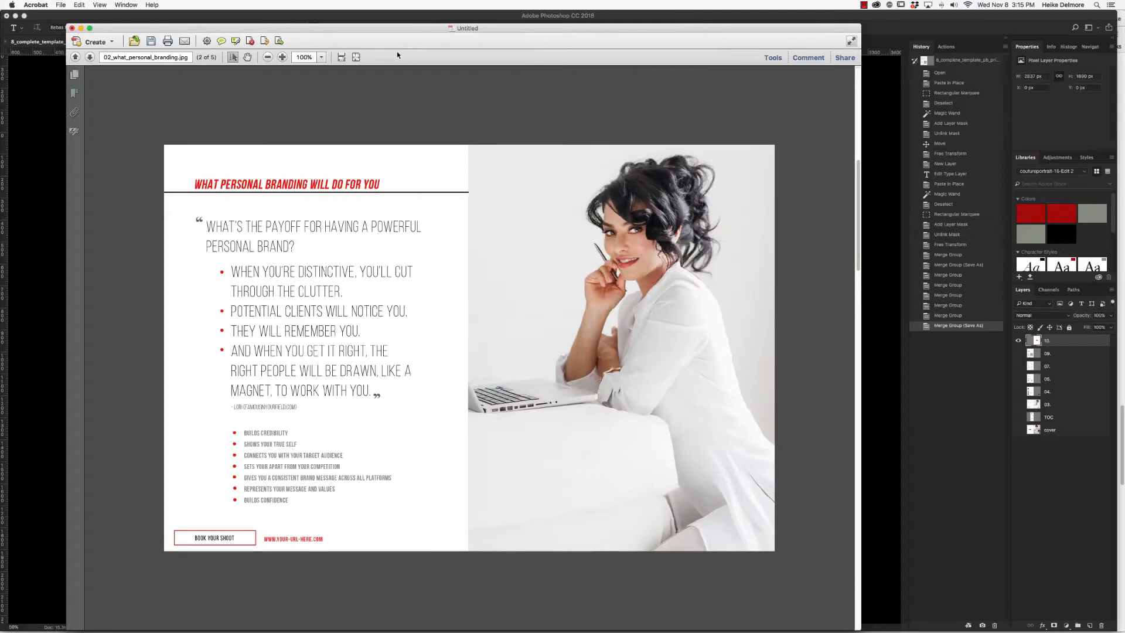
left_click_drag(408, 34, 396, 18)
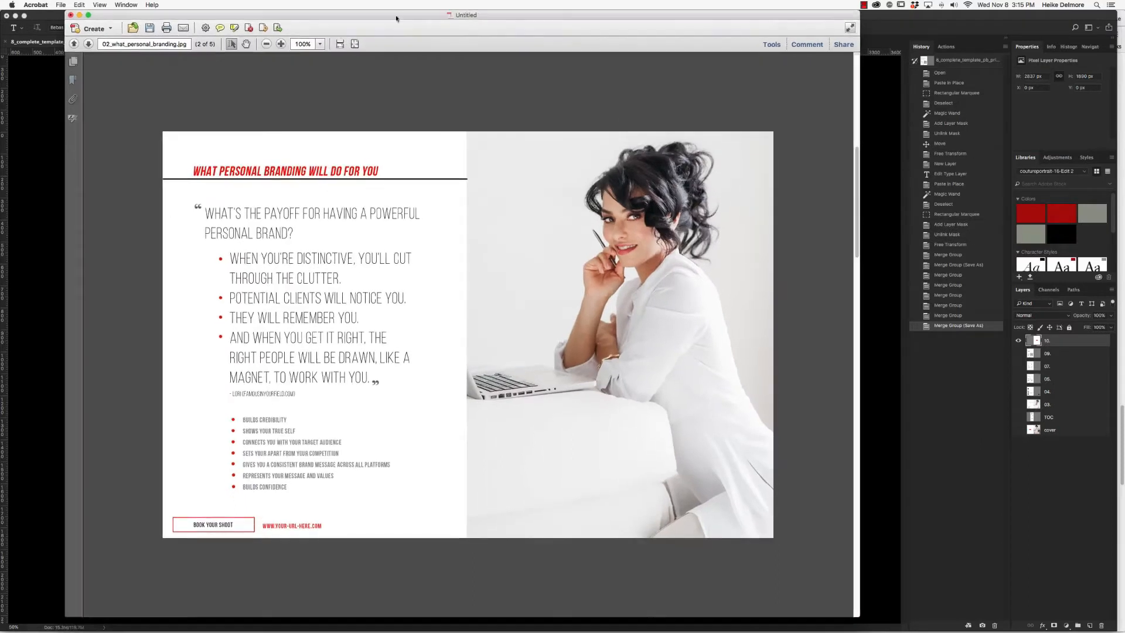
Page through the combined document from 01_cover.jpg to 05_whoneeds.jpg to check the spreads.
left_click(75, 46)
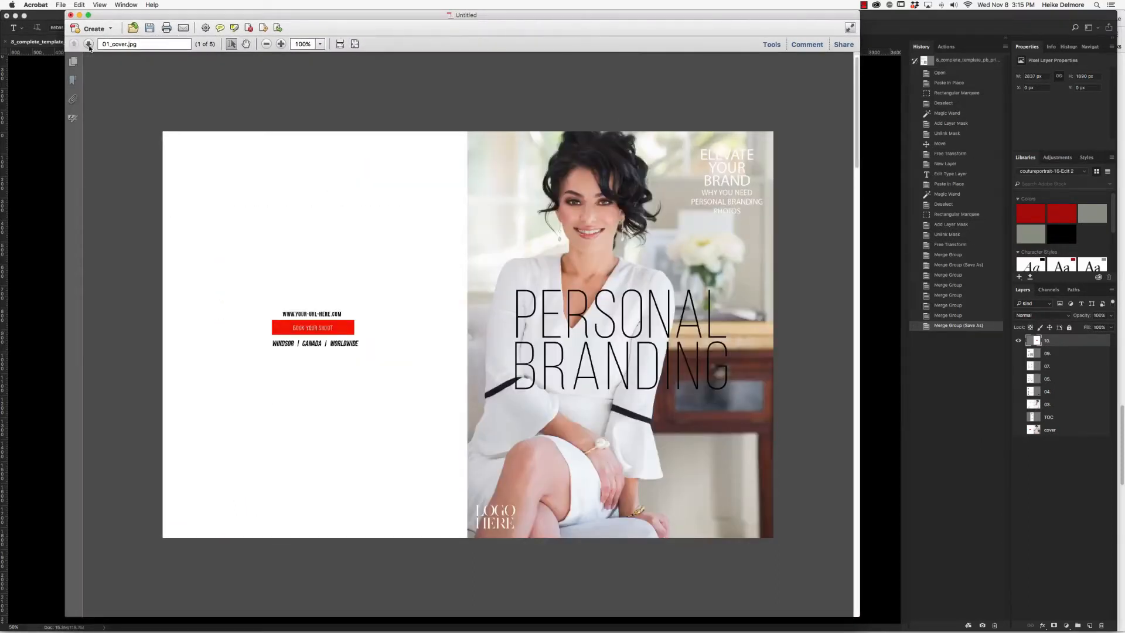
left_click(89, 46)
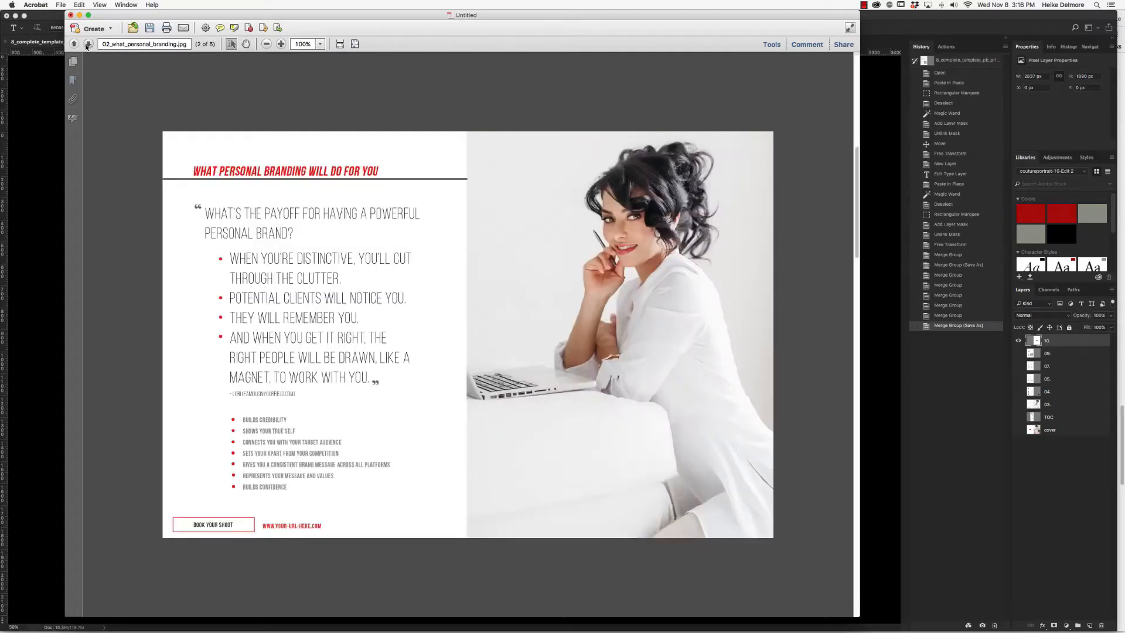
left_click(85, 45)
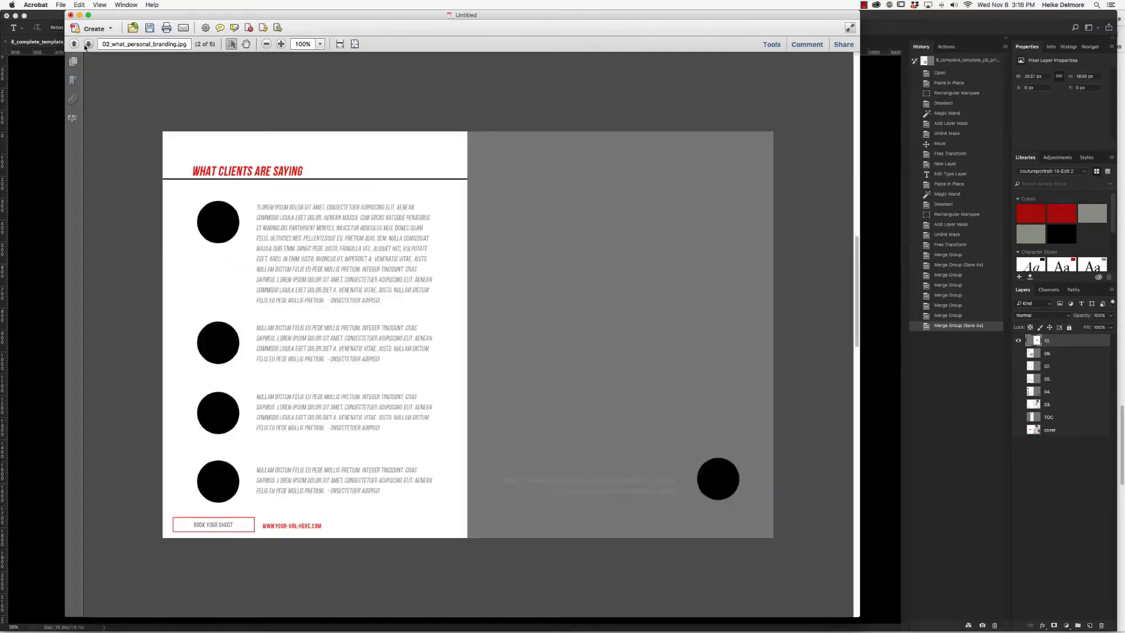
left_click(84, 45)
left_click(88, 45)
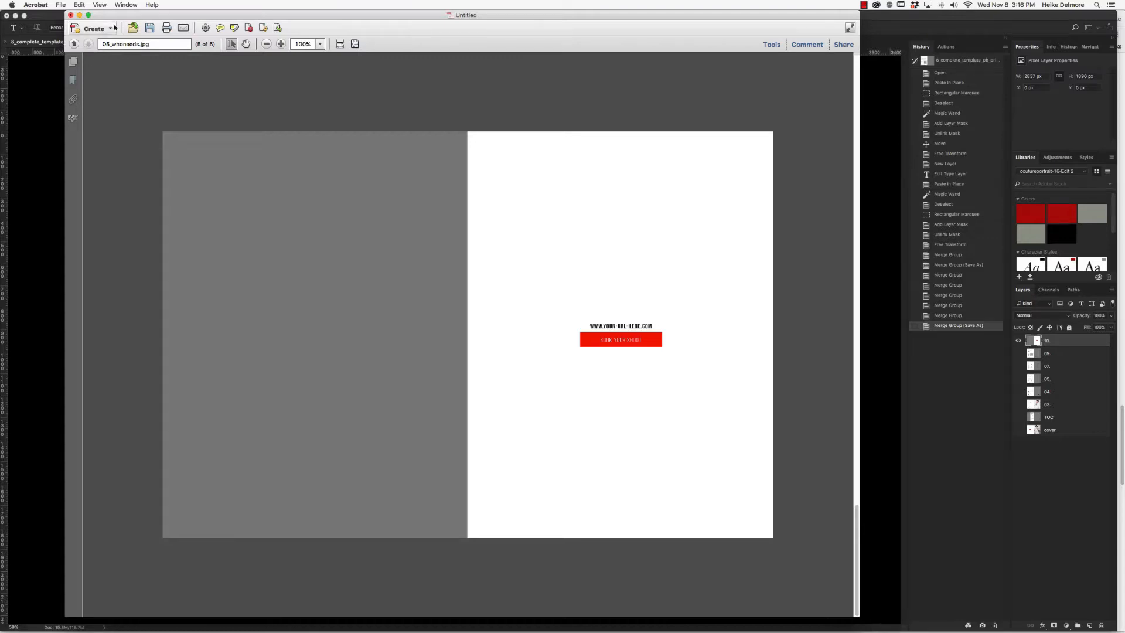
Start saving the combined document as a PDF in the pdf_digital_mag folder inside template_video on the Desktop.
left_click(61, 6)
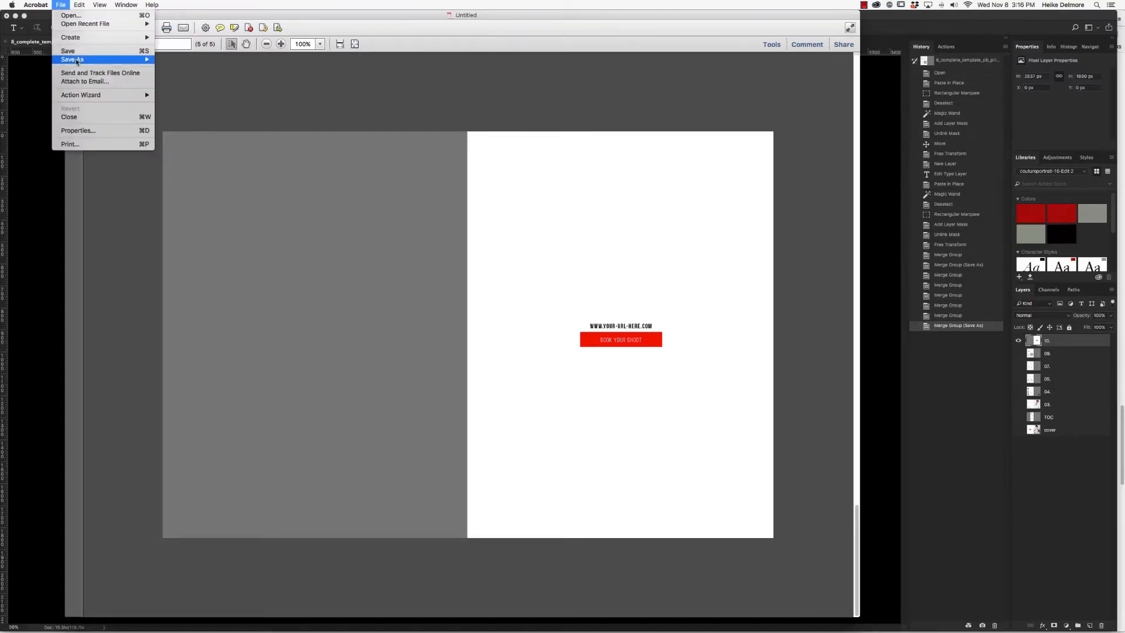
mouse_move(79, 61)
left_click(193, 60)
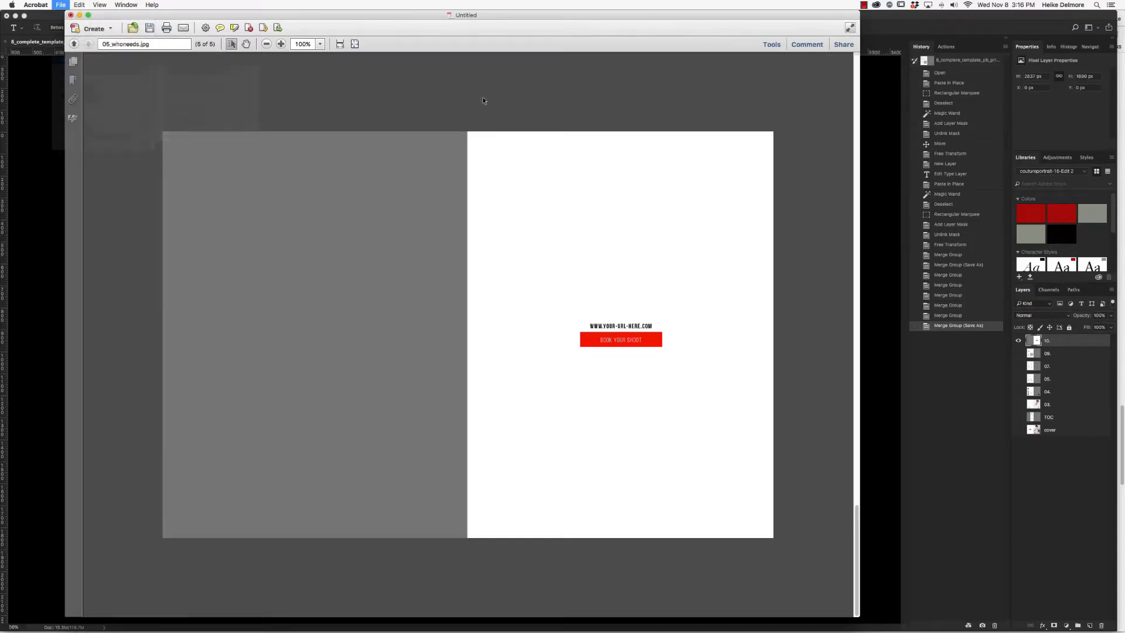
left_click(541, 125)
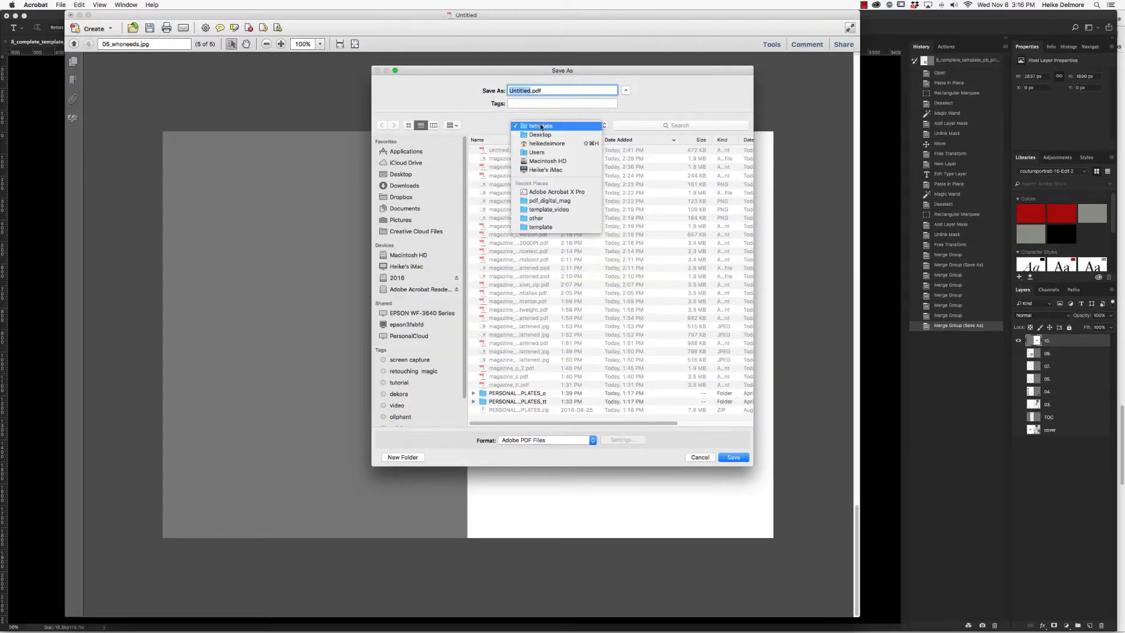
left_click(540, 135)
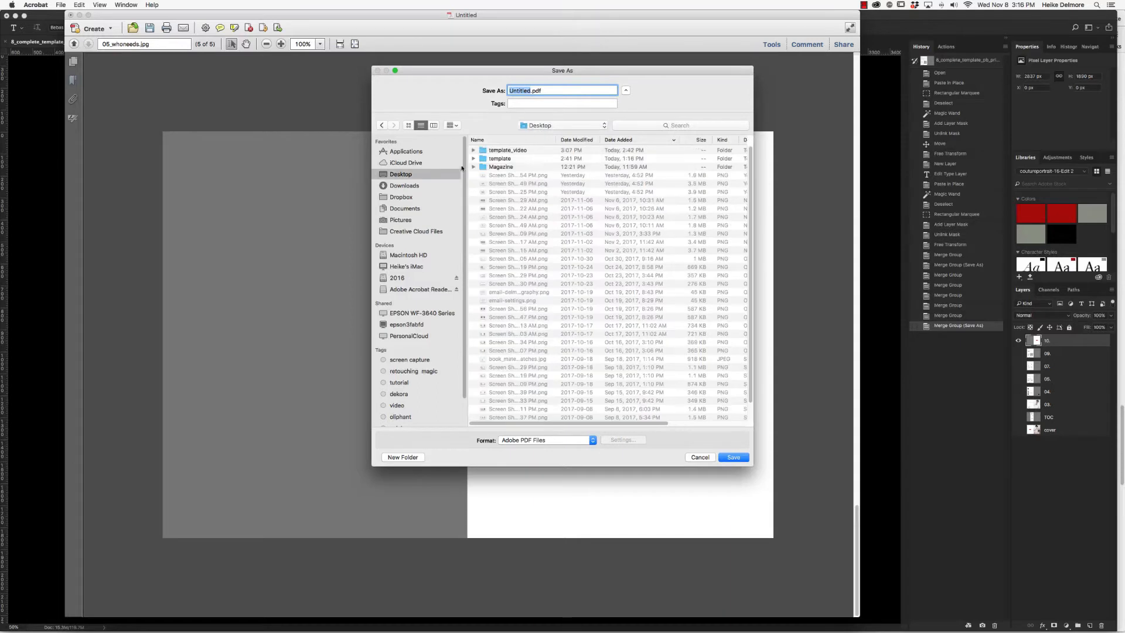
double_click(499, 152)
double_click(502, 151)
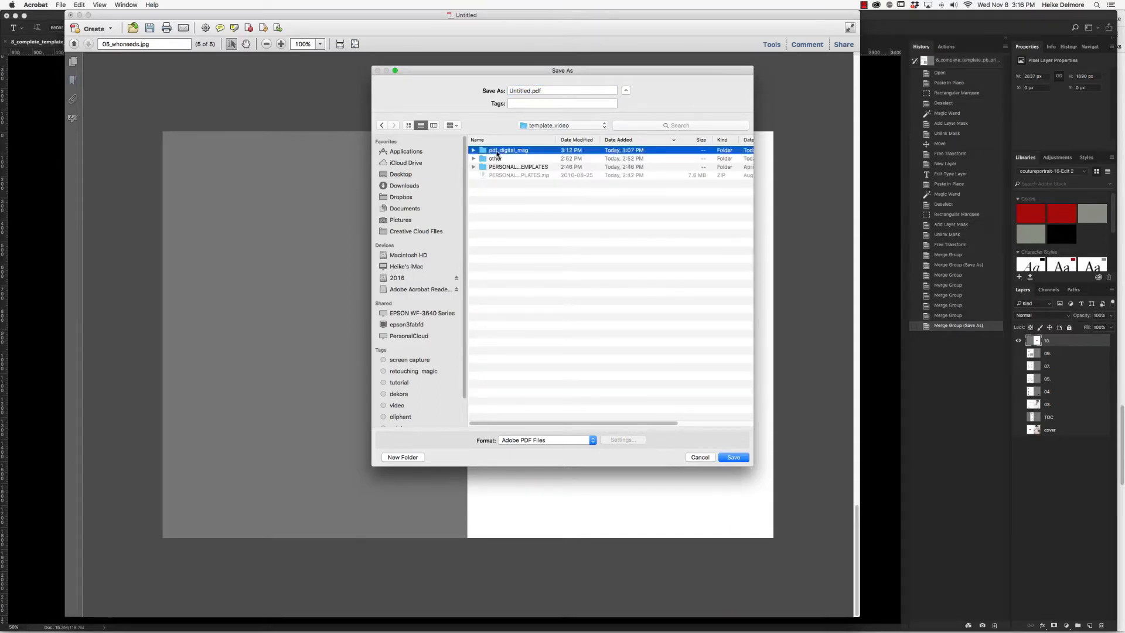
Name the PDF file personal_branding.pdf.
left_click(520, 92)
left_click_drag(529, 90, 458, 90)
type("personal")
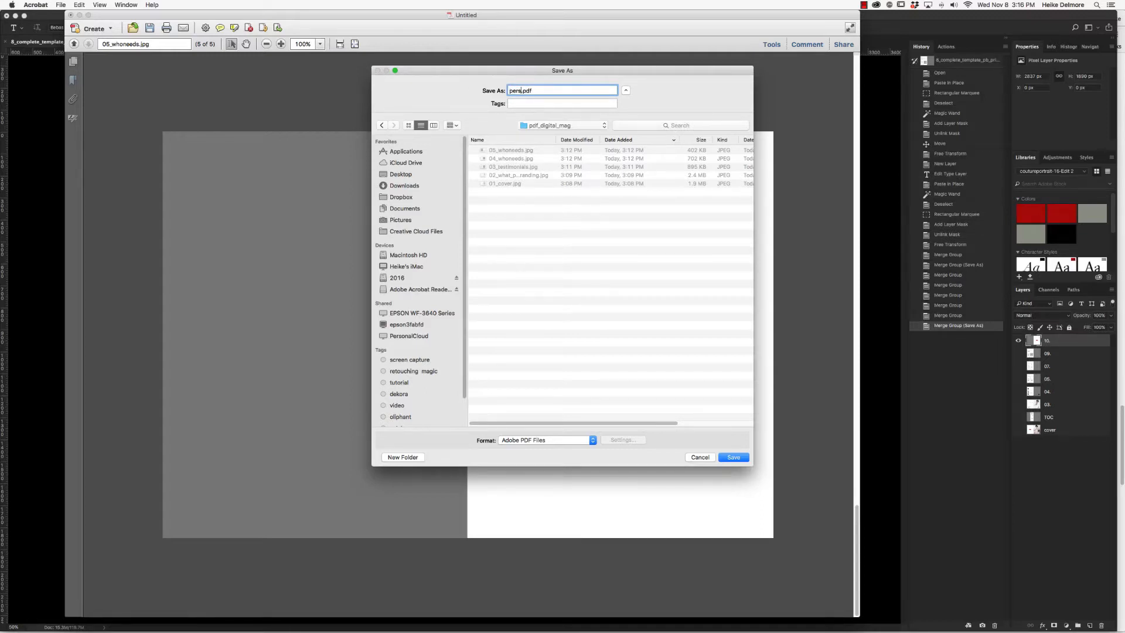
type("_branding")
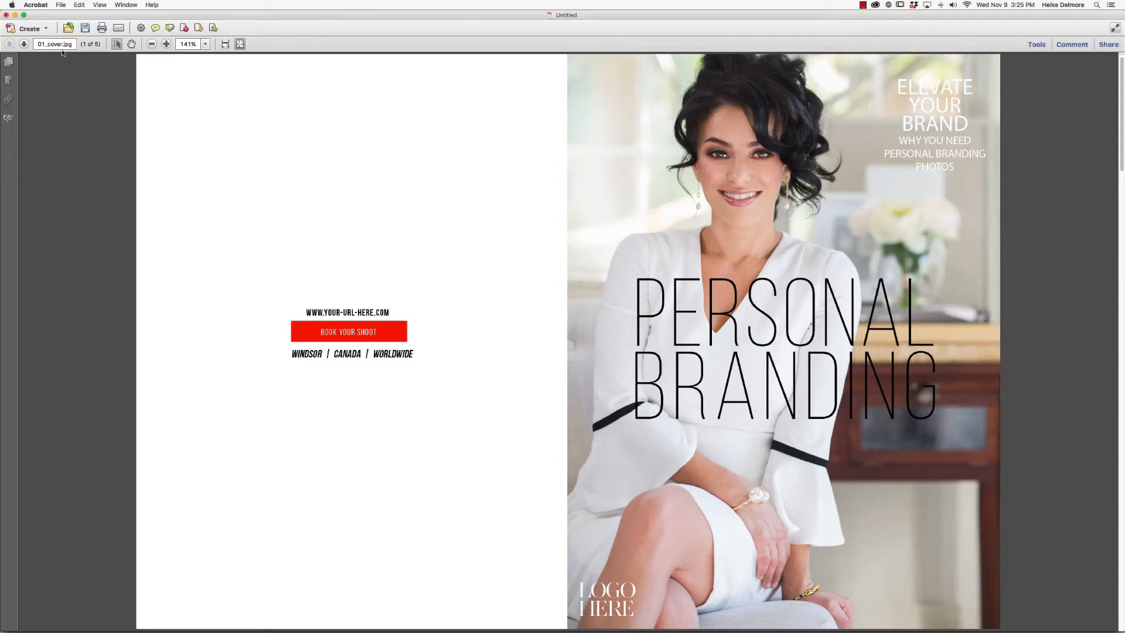
Review all five spreads through to the last page and return to the cover.
left_click(24, 44)
left_click(24, 43)
left_click(24, 44)
left_click(24, 44)
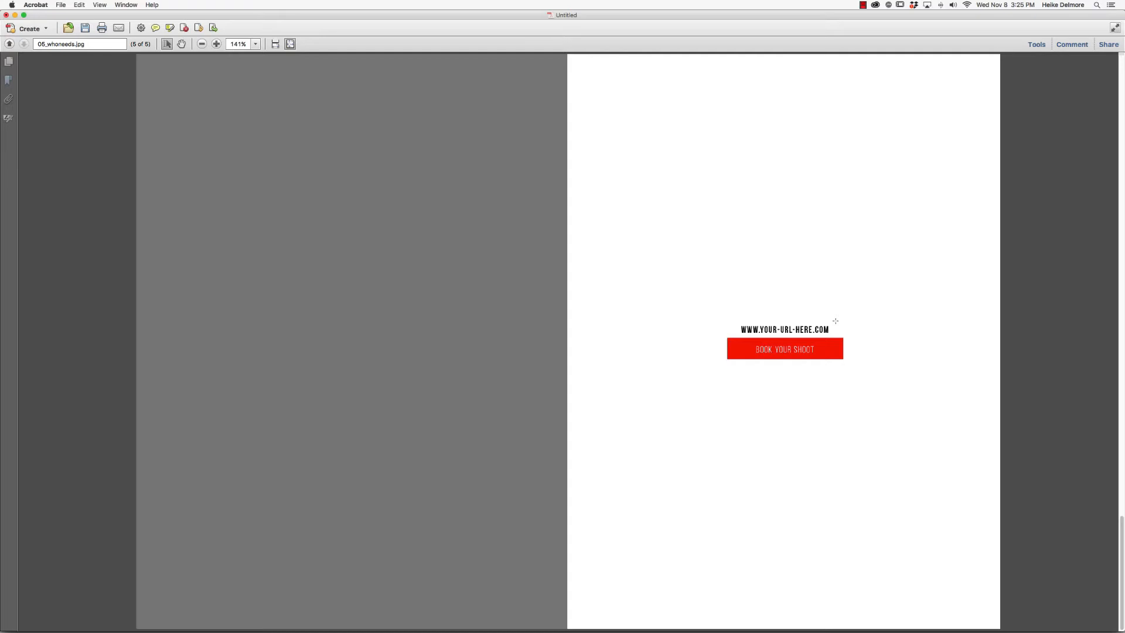
left_click(9, 44)
left_click(9, 44)
left_click(9, 44)
left_click(9, 44)
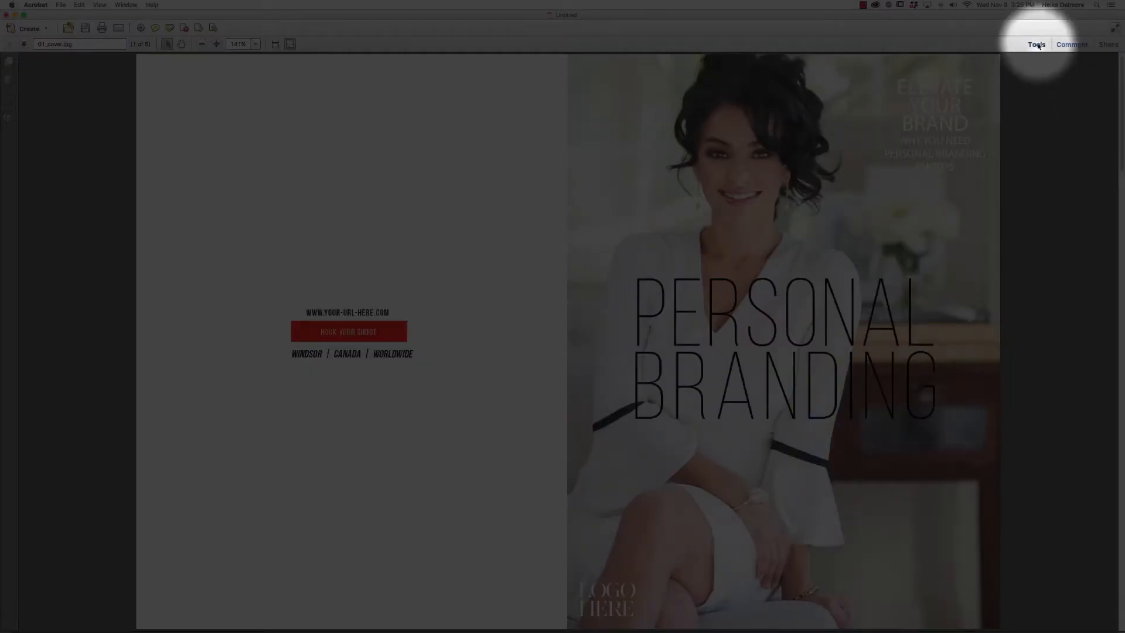
Draw a link area over the cover spread's red BOOK YOUR SHOOT button as an invisible rectangle that opens a web page.
left_click(1037, 44)
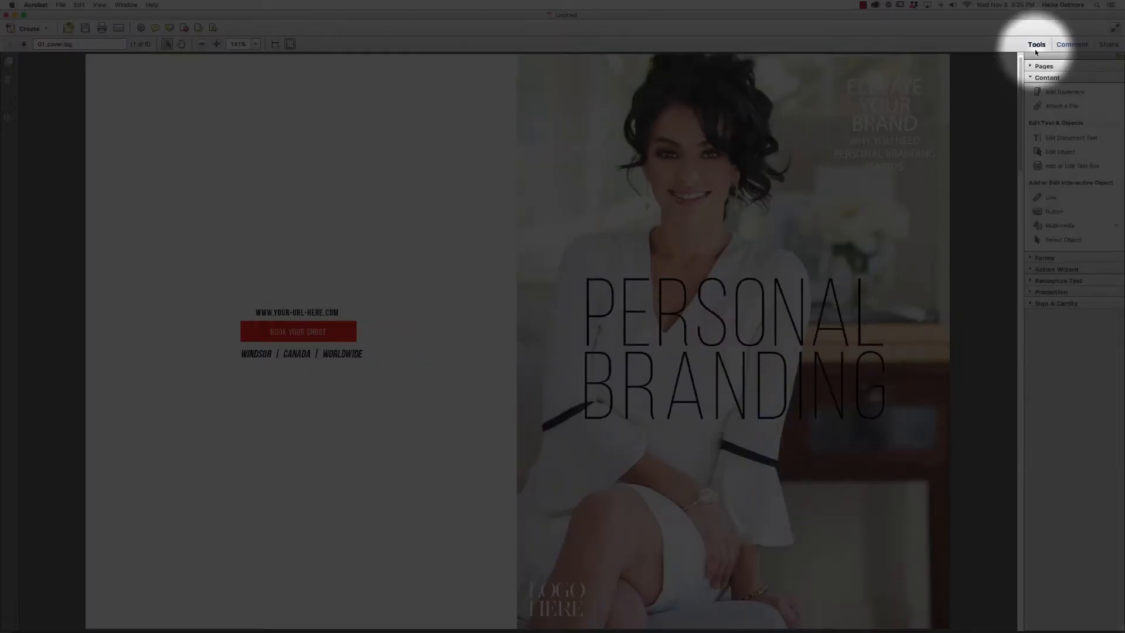
left_click(1055, 199)
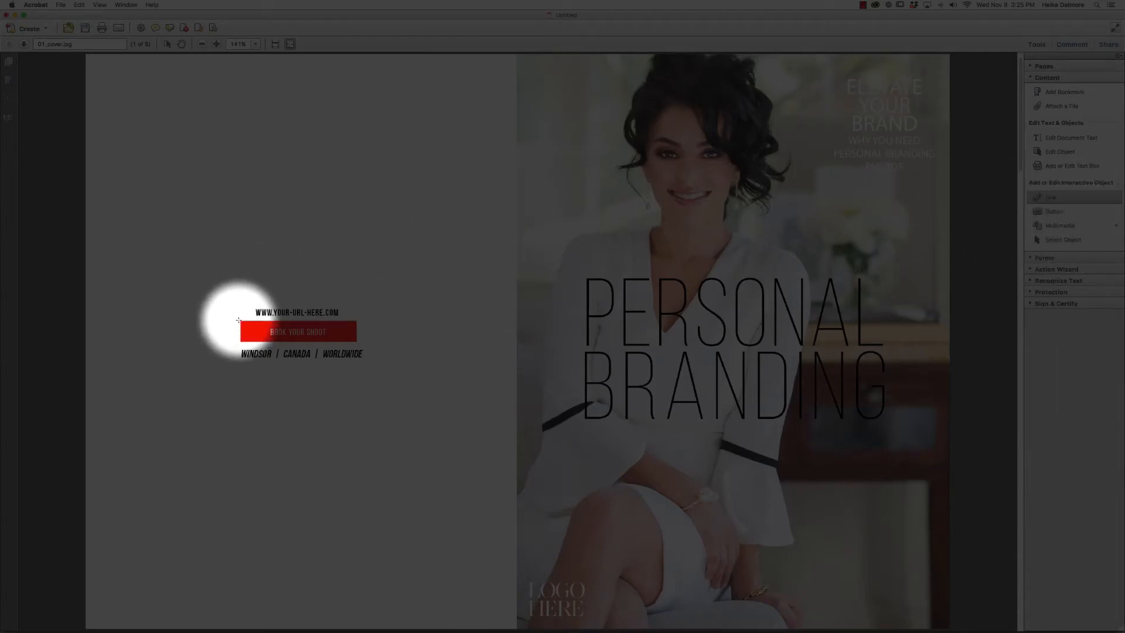
left_click_drag(239, 319, 359, 342)
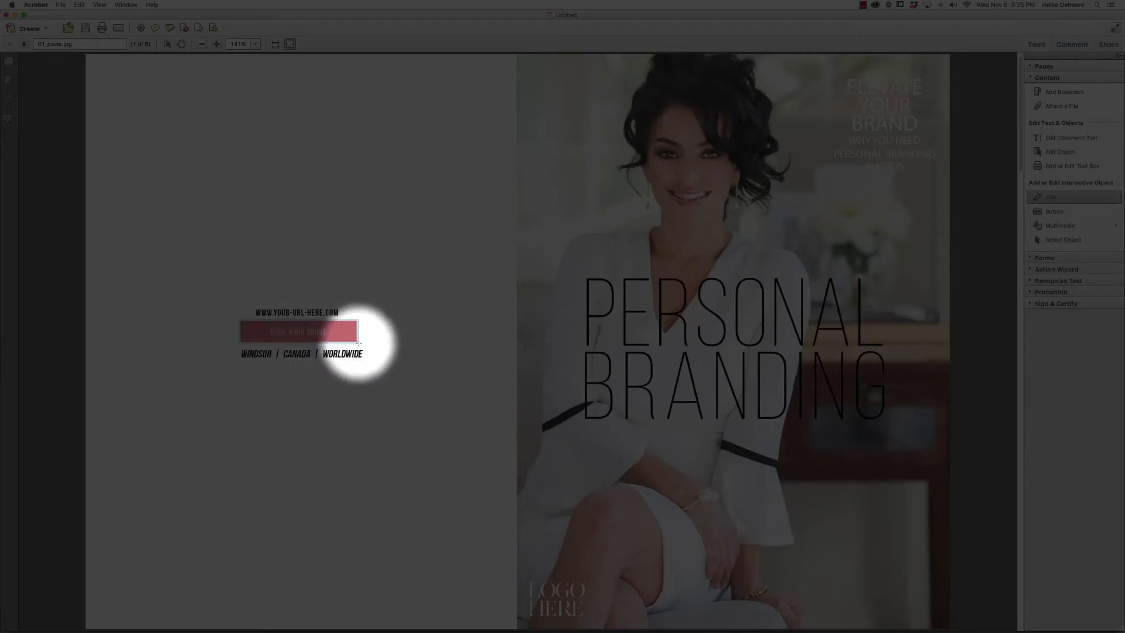
left_click_drag(359, 343, 358, 343)
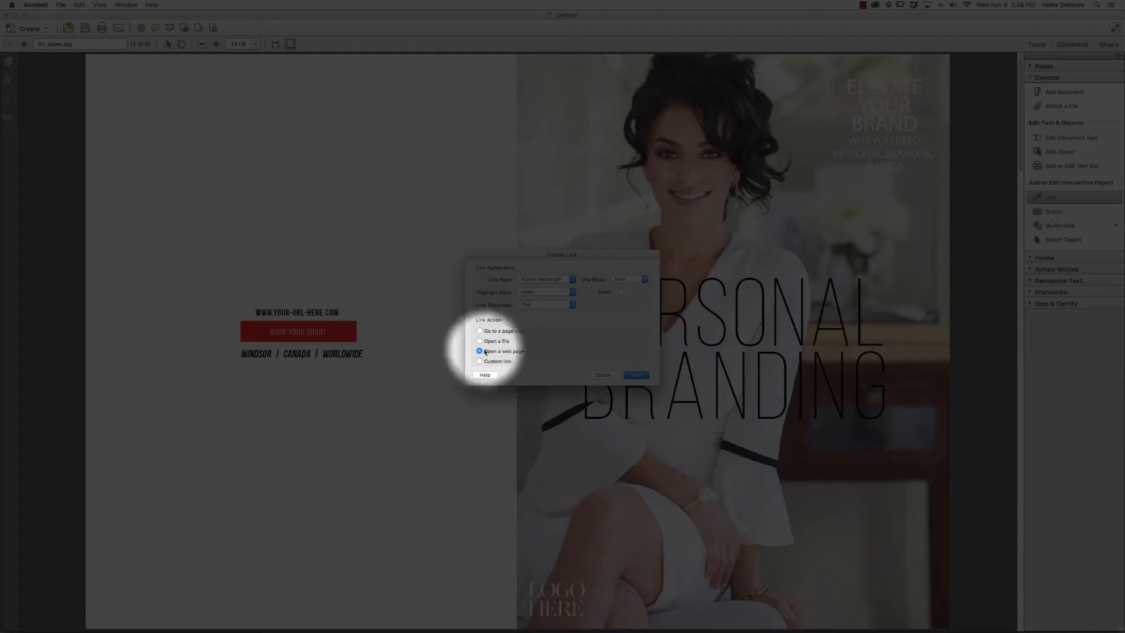
left_click(637, 374)
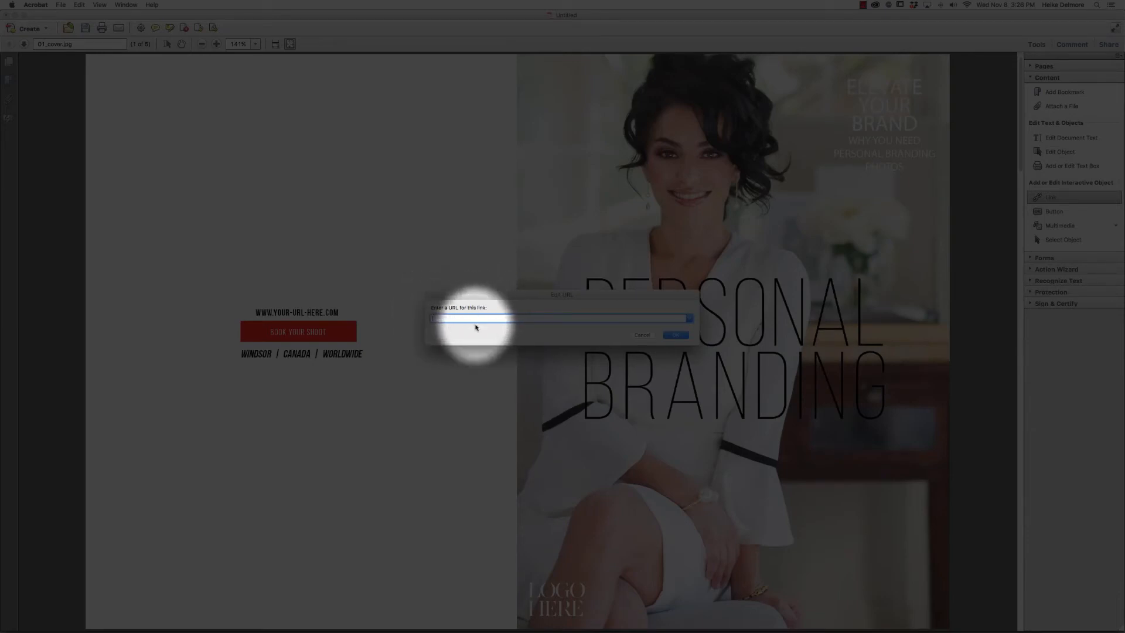
Copy the Let's Chat page address from Chrome and set it as the button link's URL in Acrobat.
mouse_move(252, 619)
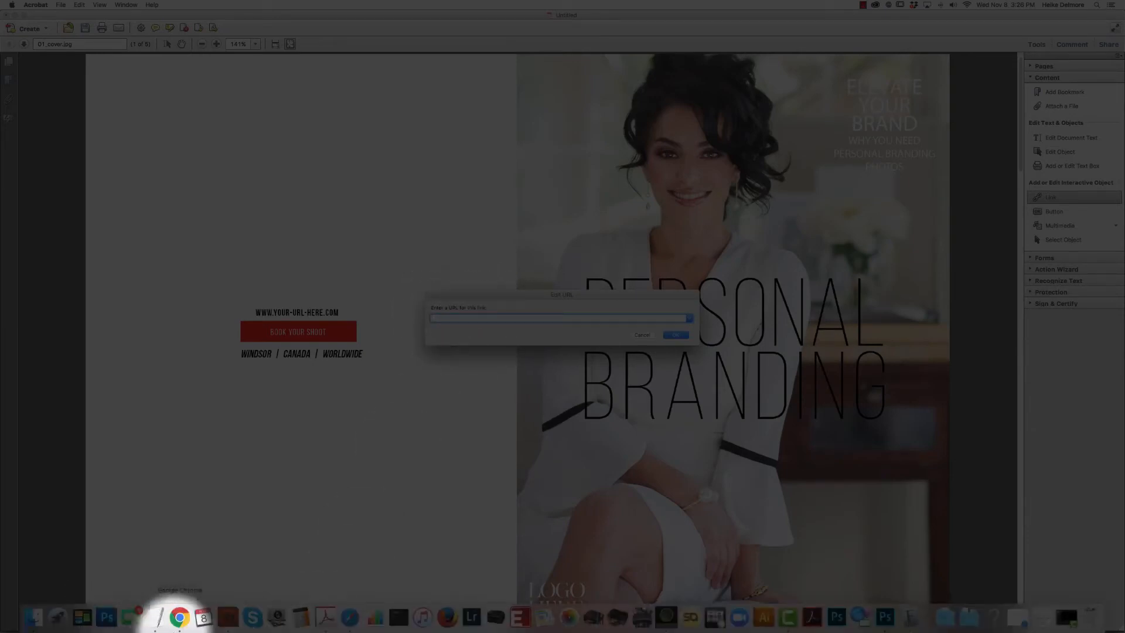
left_click(179, 617)
left_click_drag(136, 93, 175, 88)
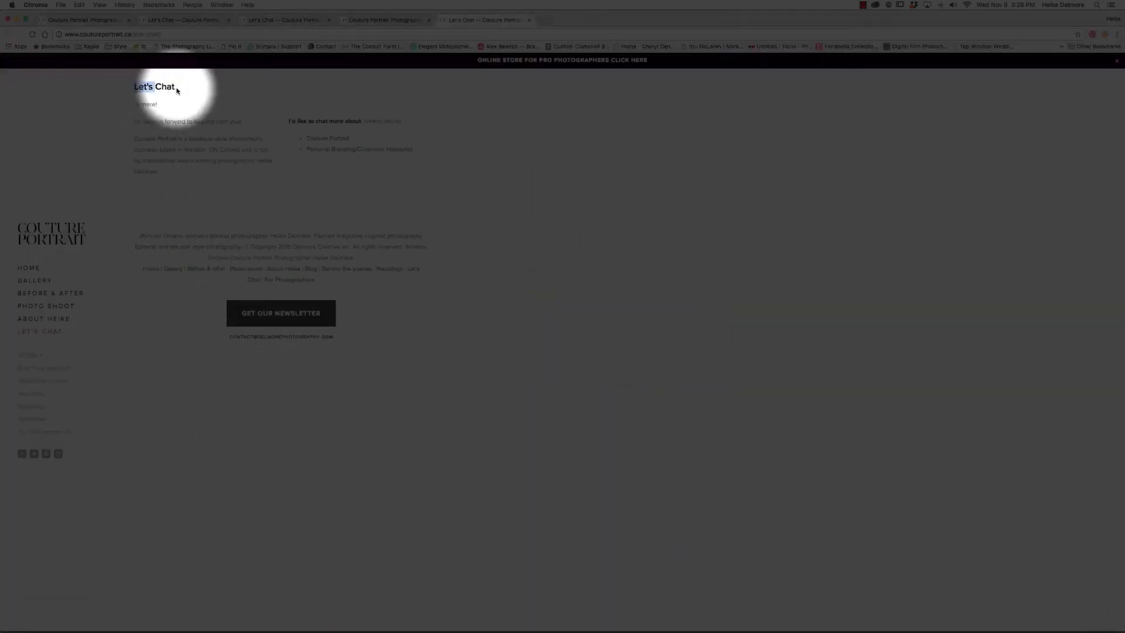
left_click(206, 32)
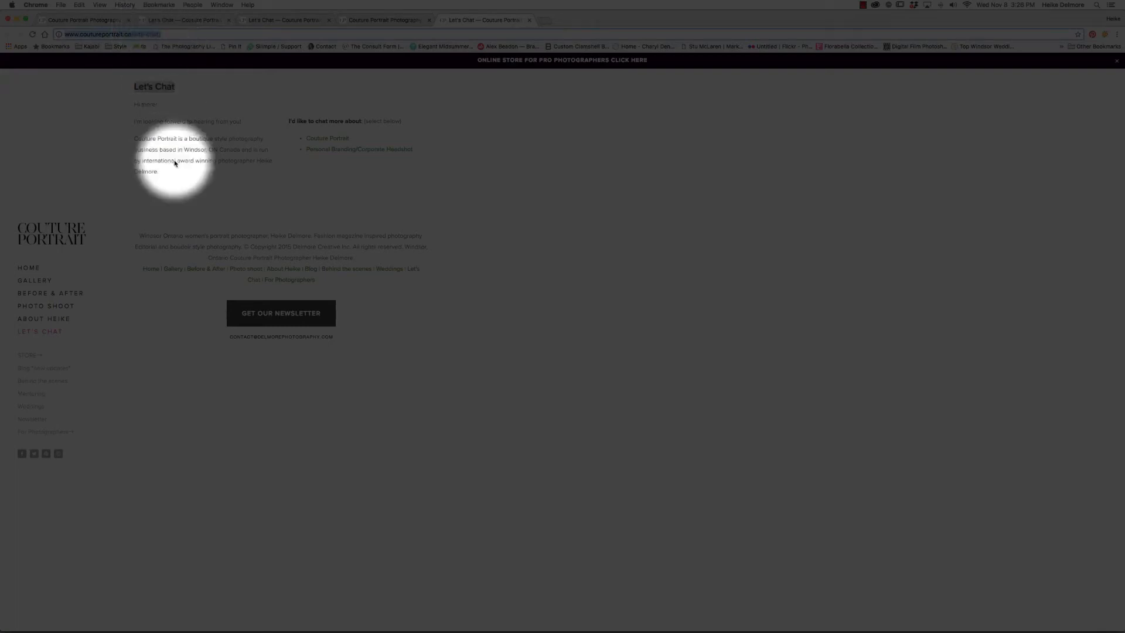
mouse_move(251, 615)
left_click(325, 620)
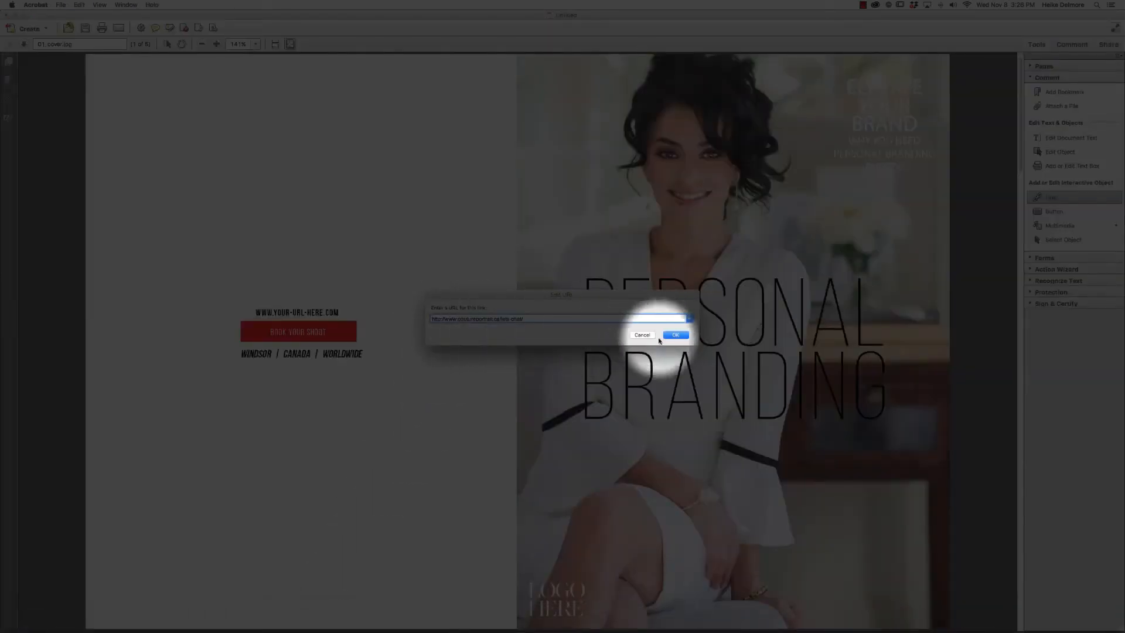
left_click(676, 335)
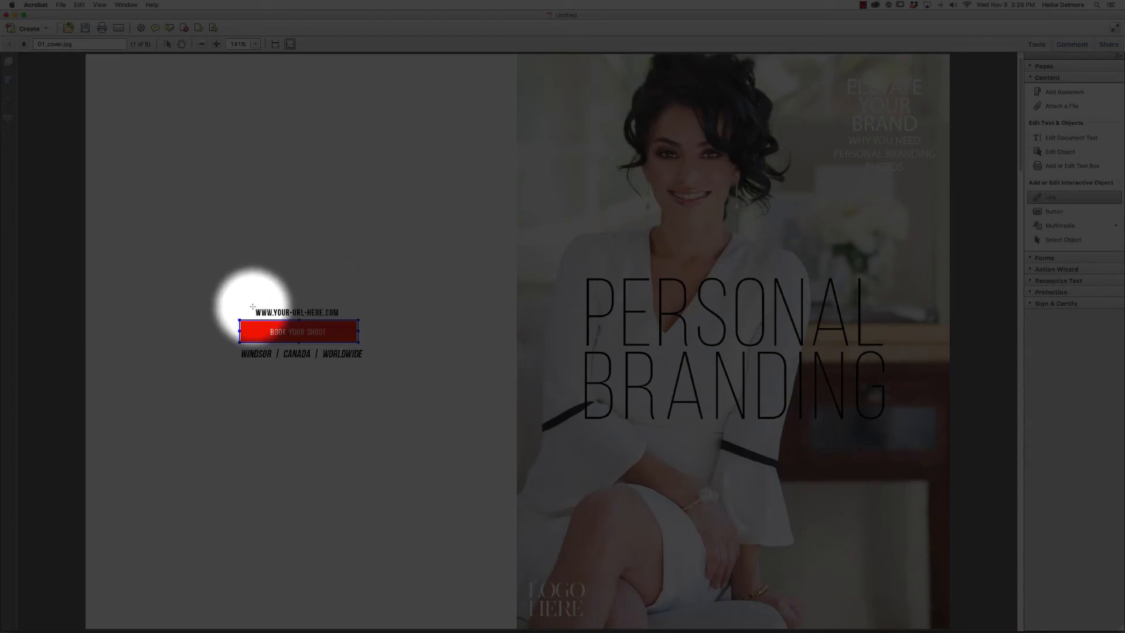
left_click_drag(253, 307, 342, 318)
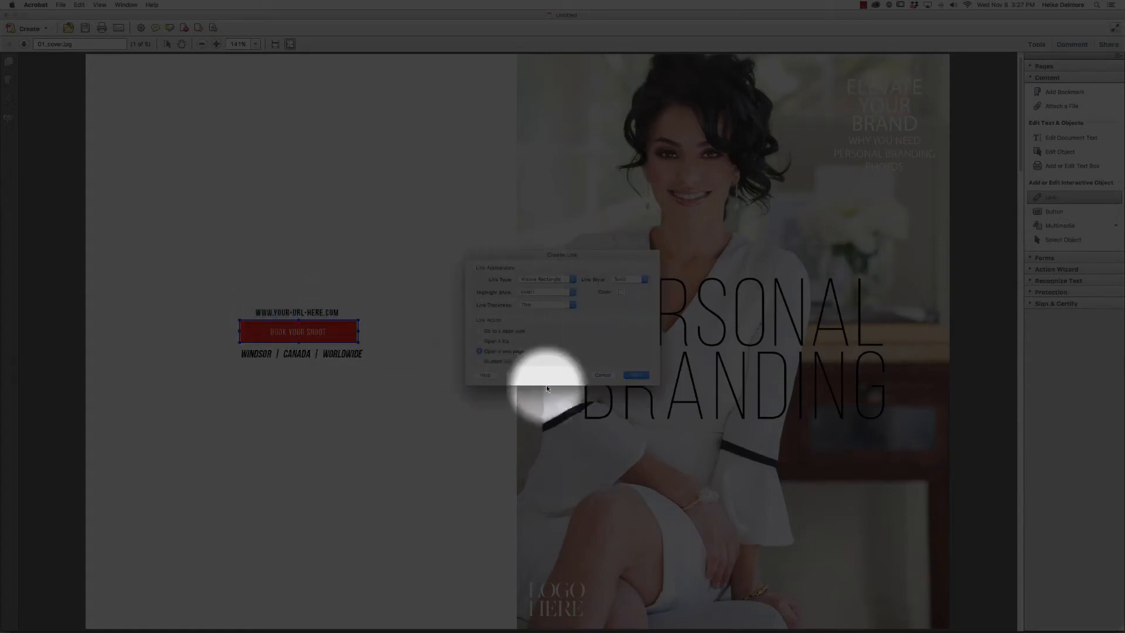
left_click(638, 375)
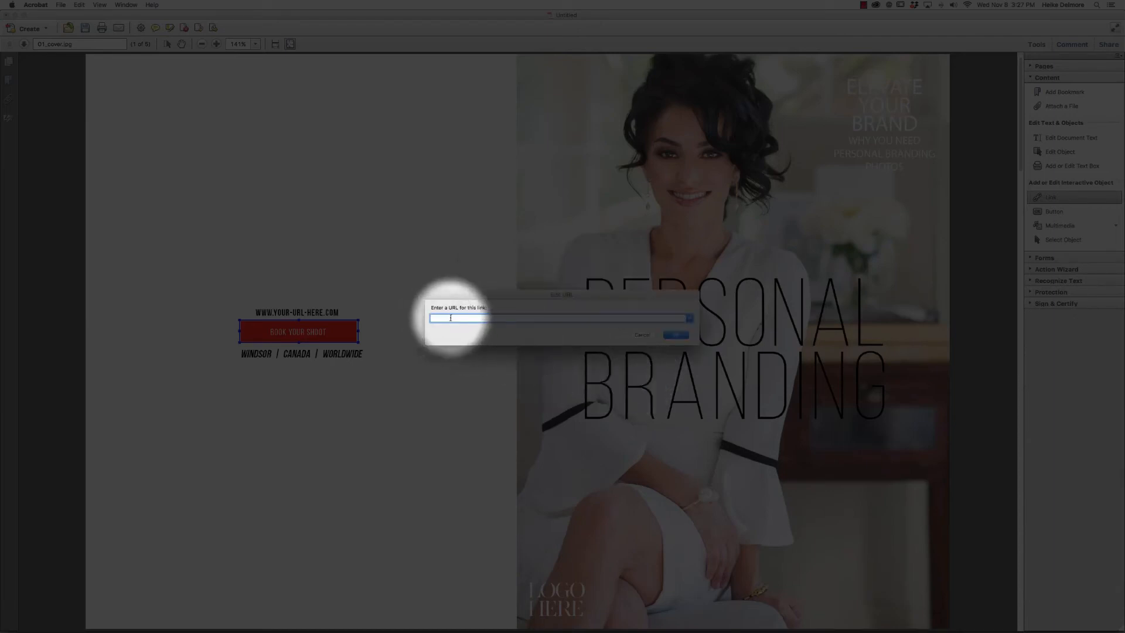
left_click_drag(500, 319, 525, 320)
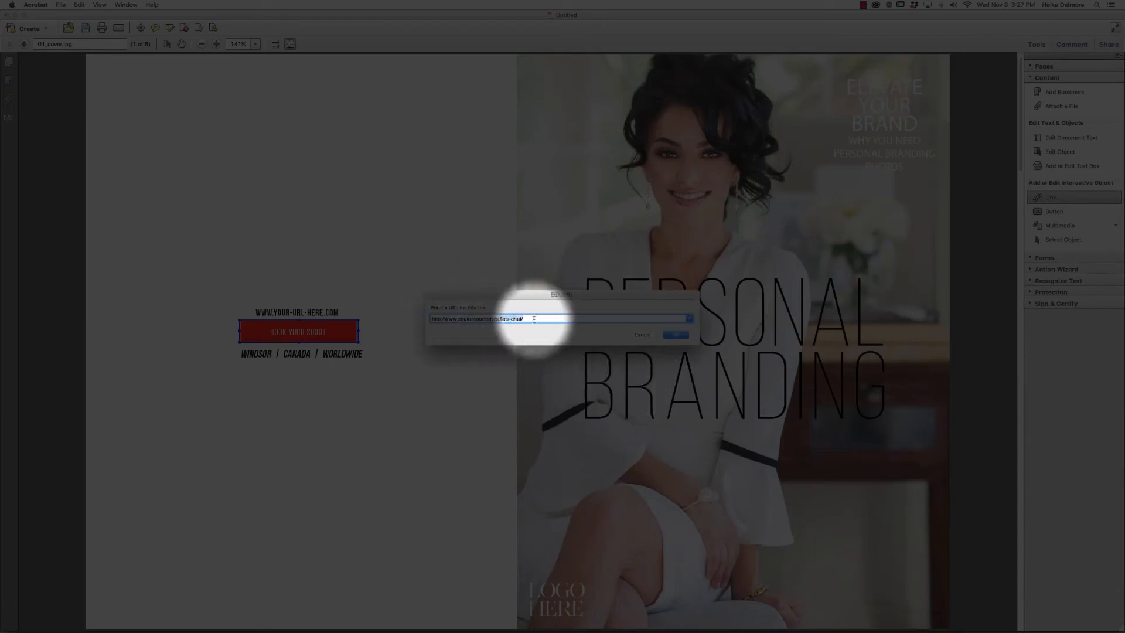
key("BackSpace")
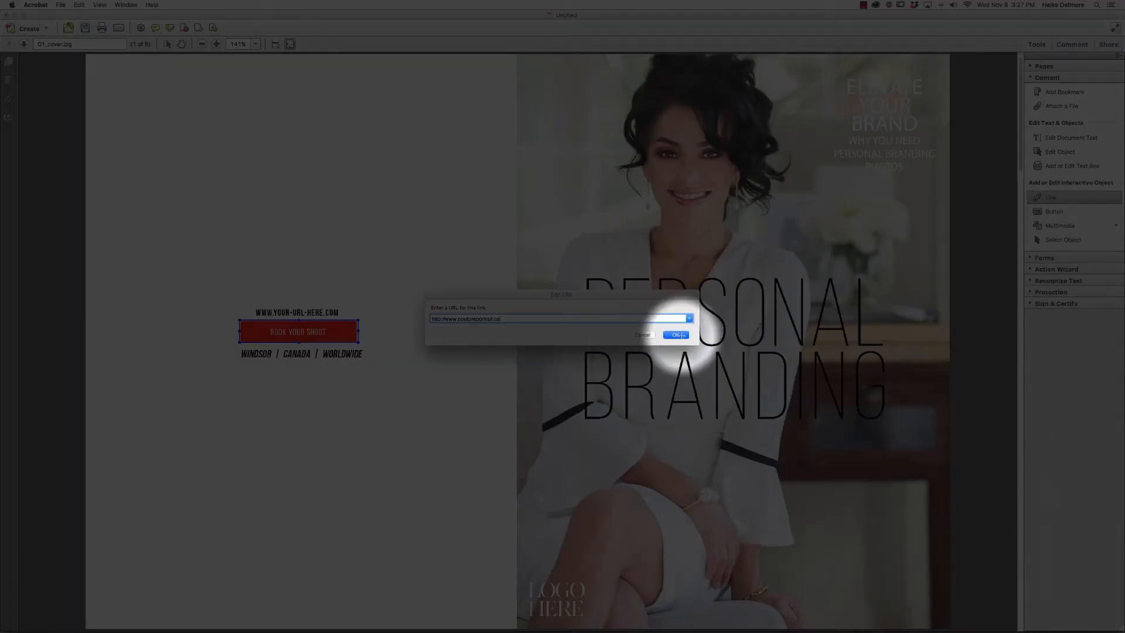
left_click(675, 335)
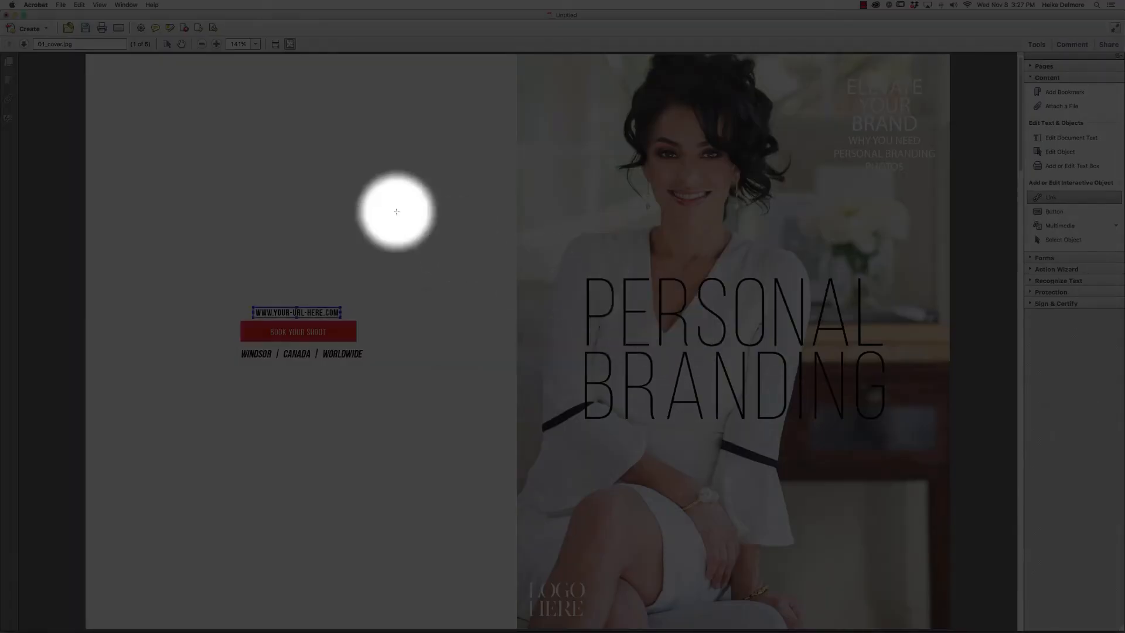
Add a web page link over the BOOK YOUR SHOOT button on page 2, using the copied address.
left_click(23, 44)
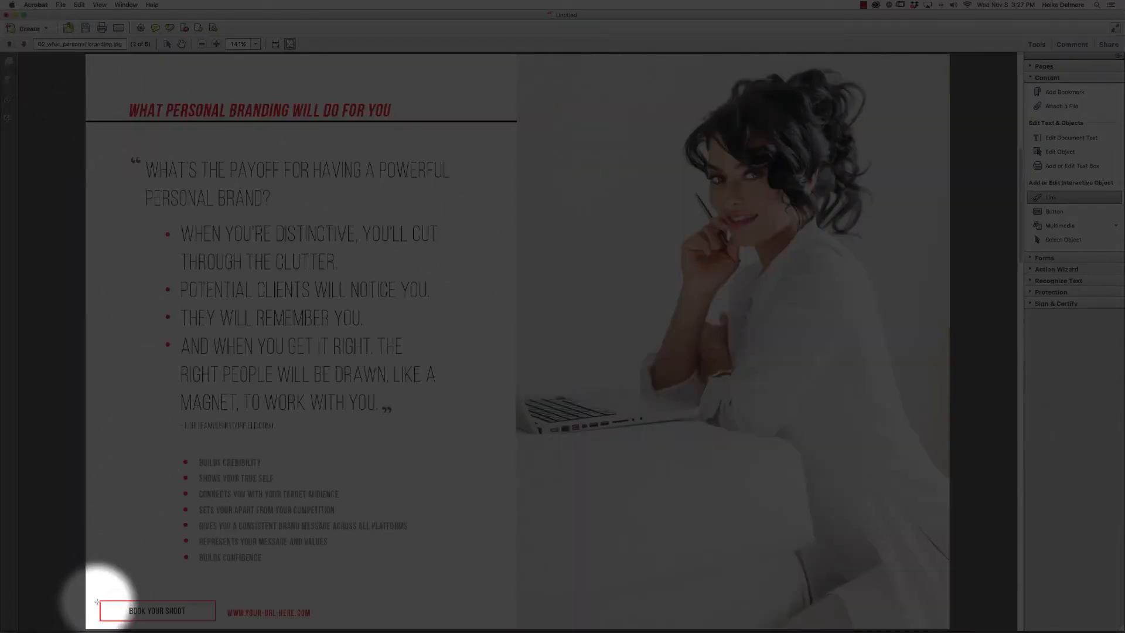
left_click_drag(98, 599, 217, 623)
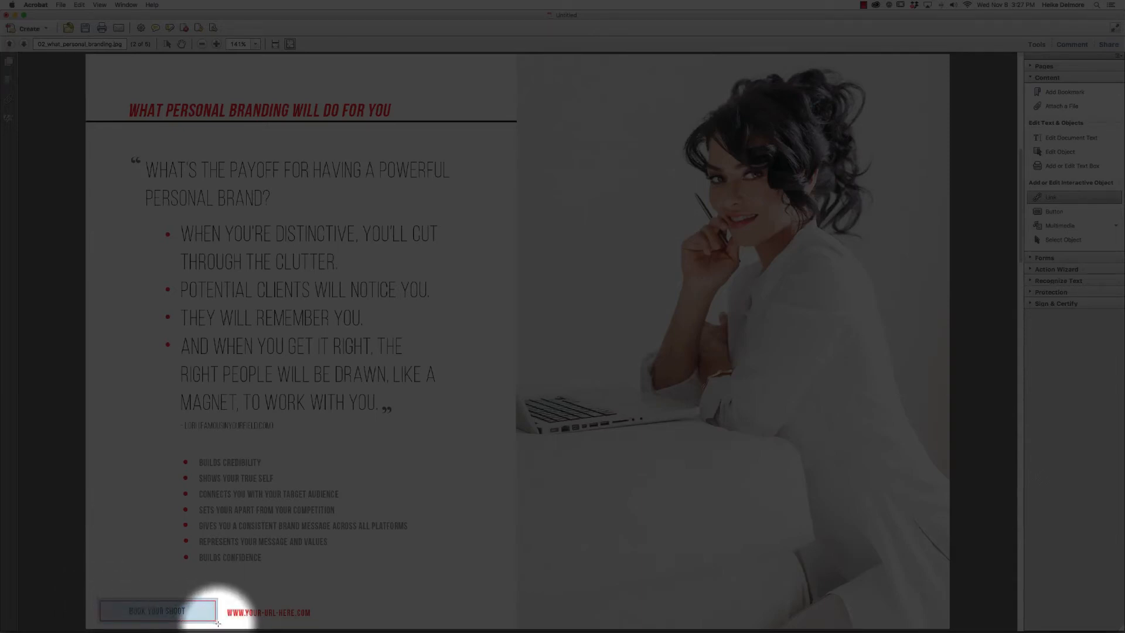
left_click(570, 310)
left_click(623, 372)
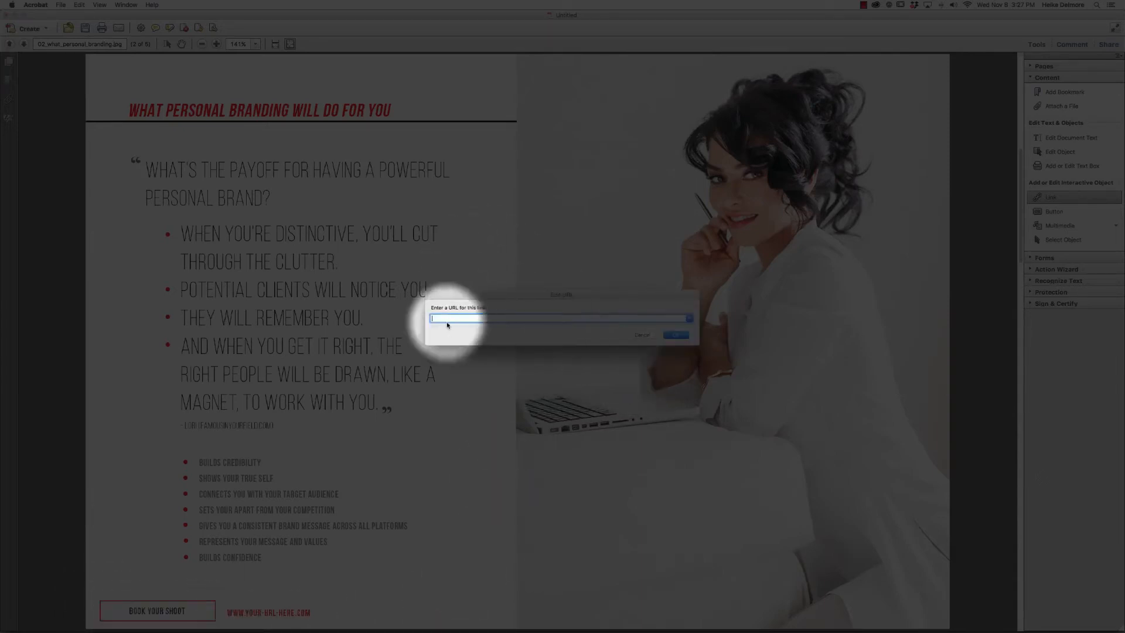
left_click(675, 335)
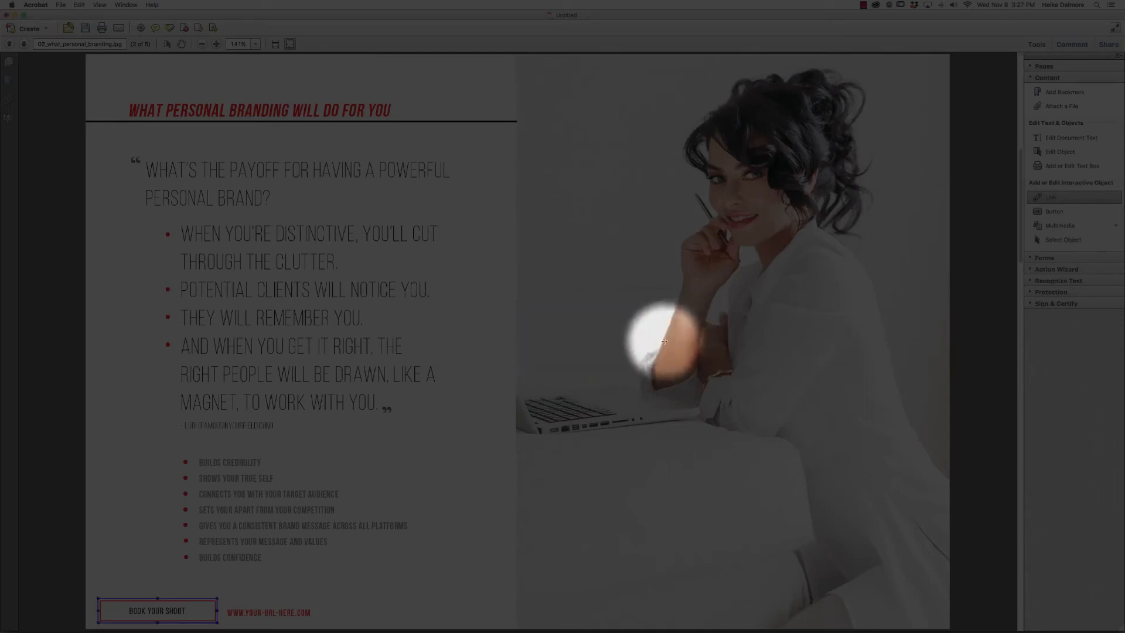
Add a web page link over the red BOOK YOUR SHOOT button on page 5, using the copied address.
double_click(23, 45)
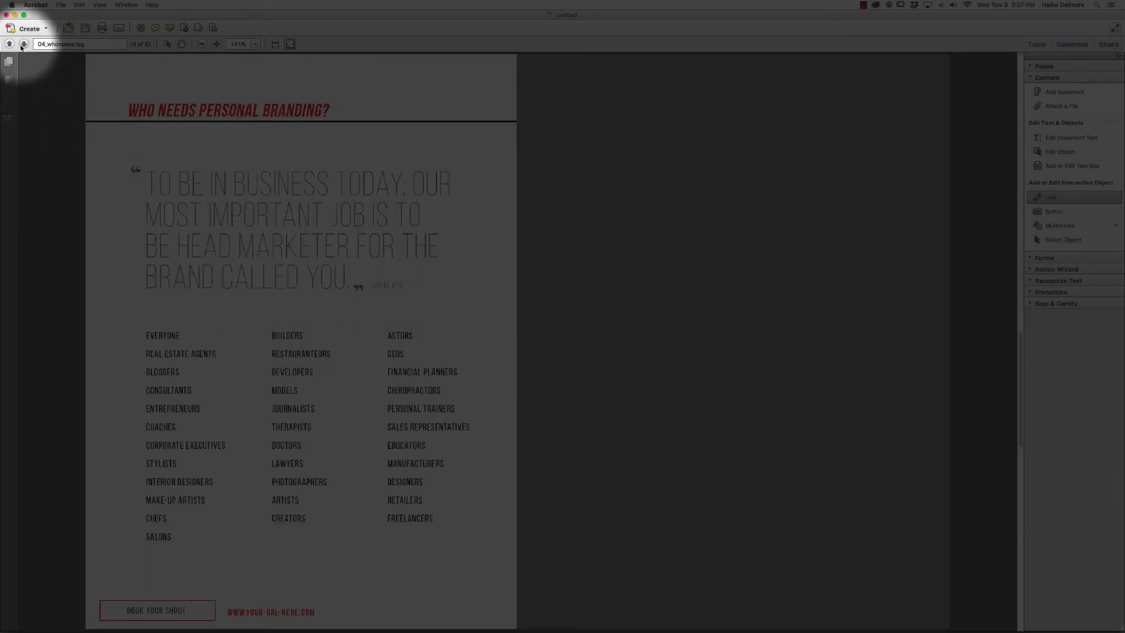
left_click(24, 44)
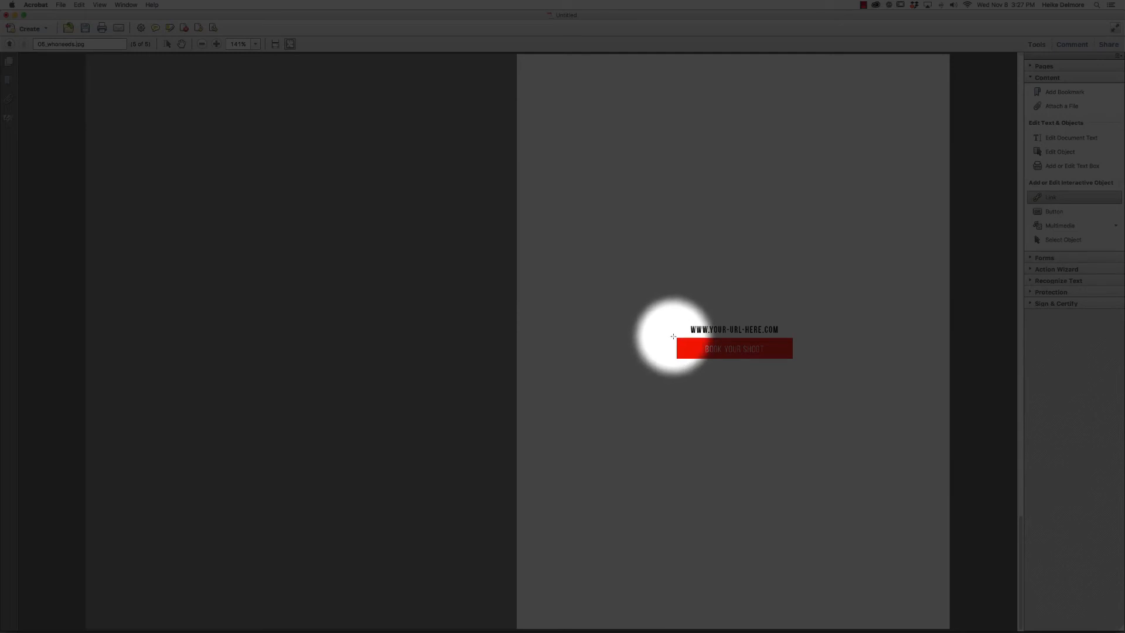
left_click_drag(673, 336, 795, 361)
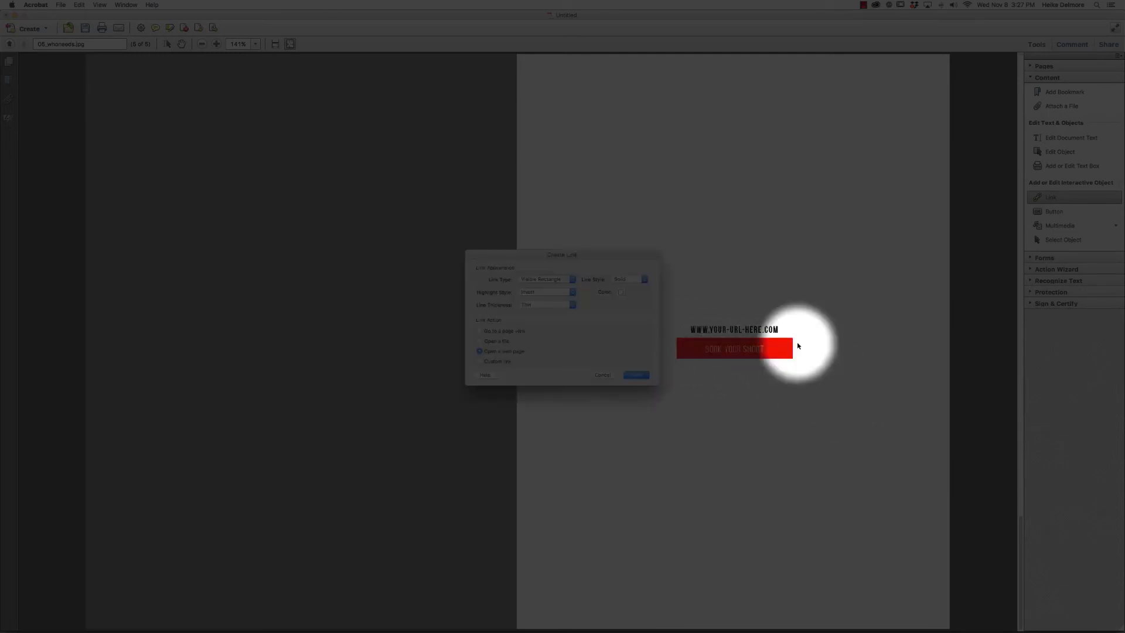
left_click(637, 373)
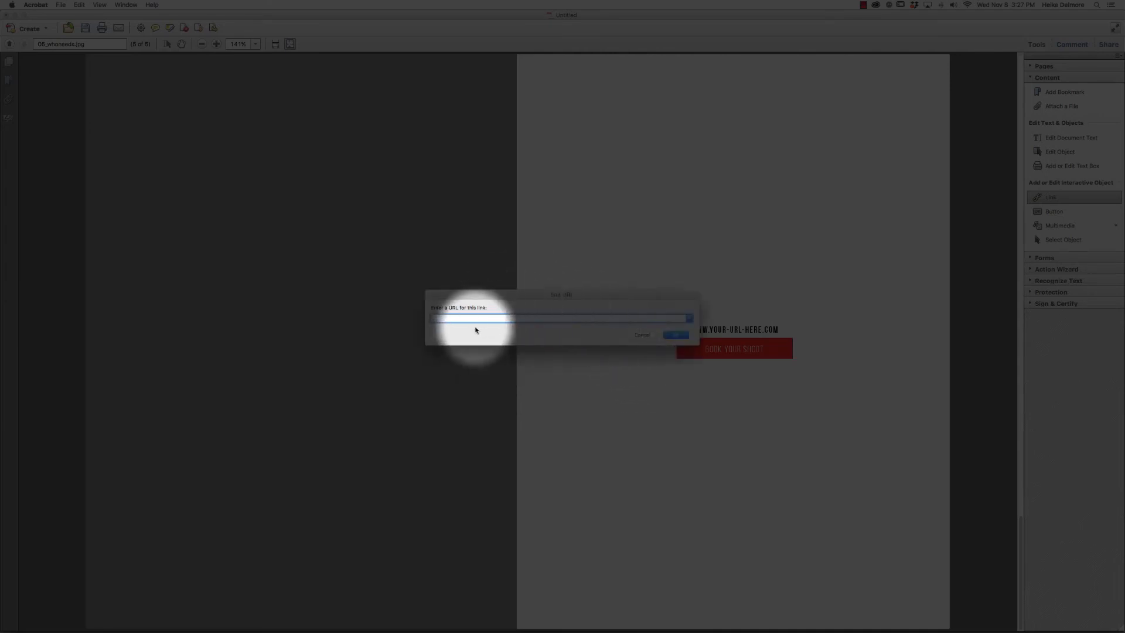
key("super+v")
left_click(676, 334)
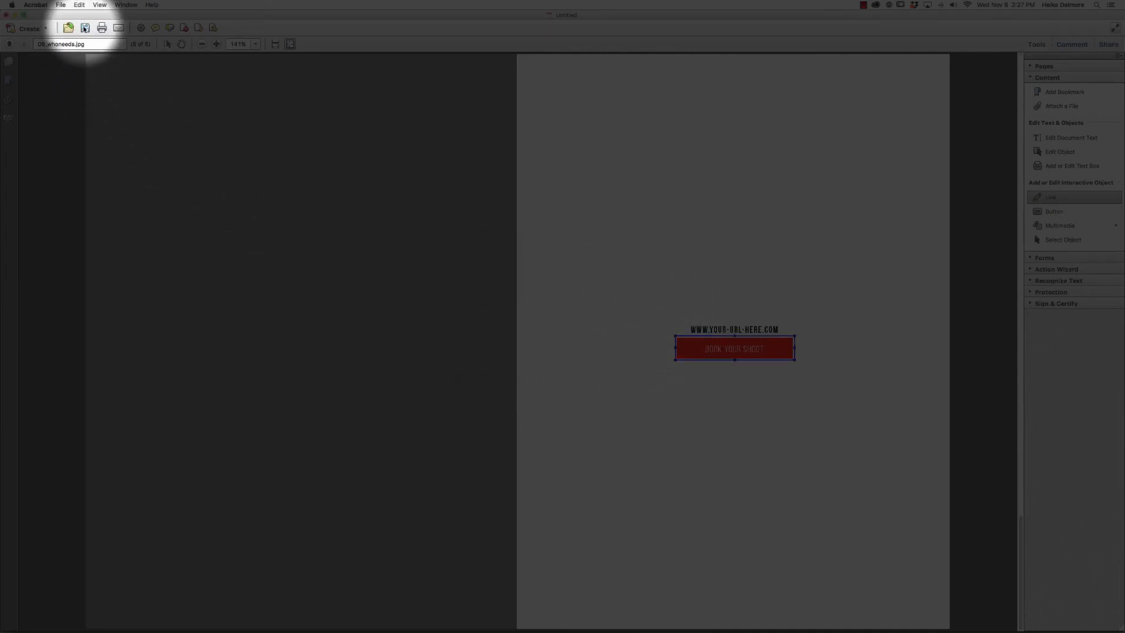
Save the linked document as personalbranding.pdf in the pdf_digital_mag folder.
left_click(60, 5)
mouse_move(67, 60)
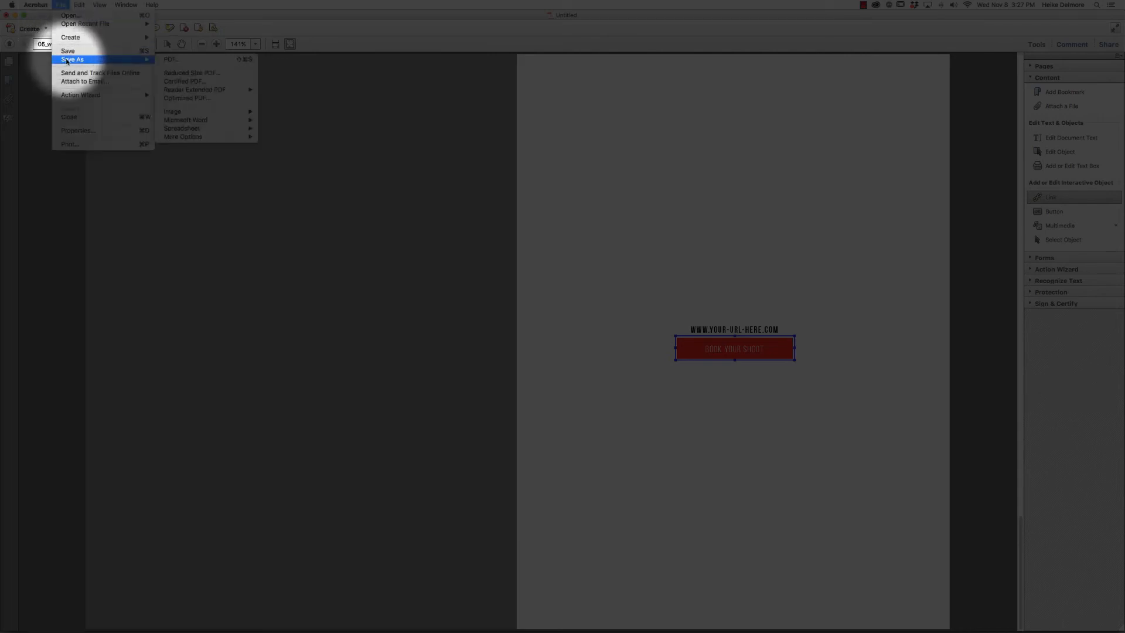
left_click(186, 60)
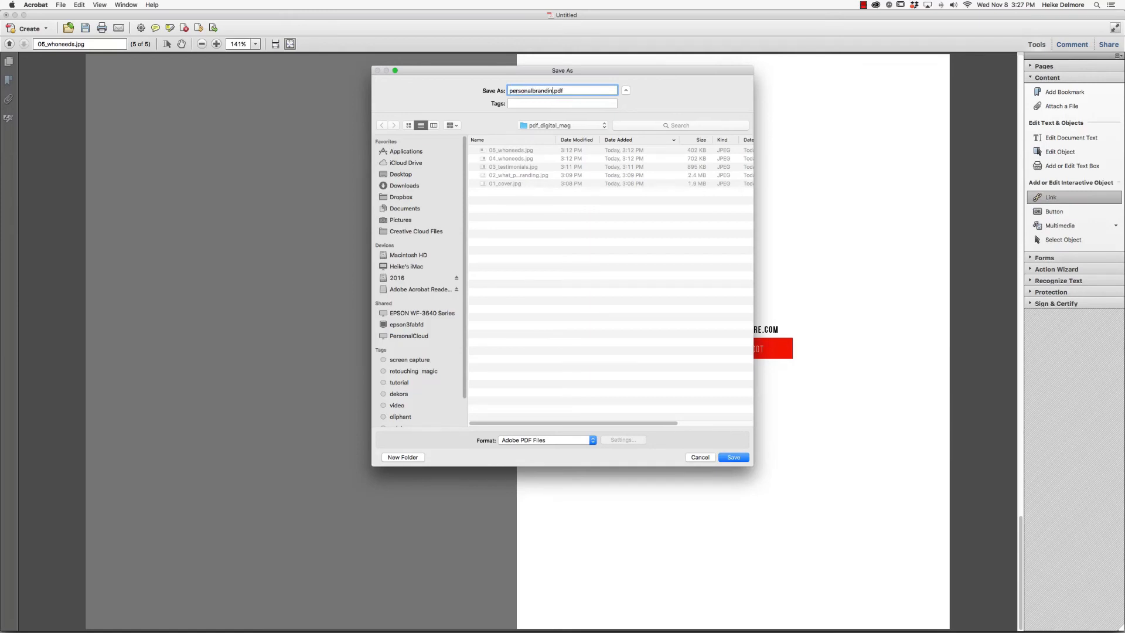
left_click(734, 458)
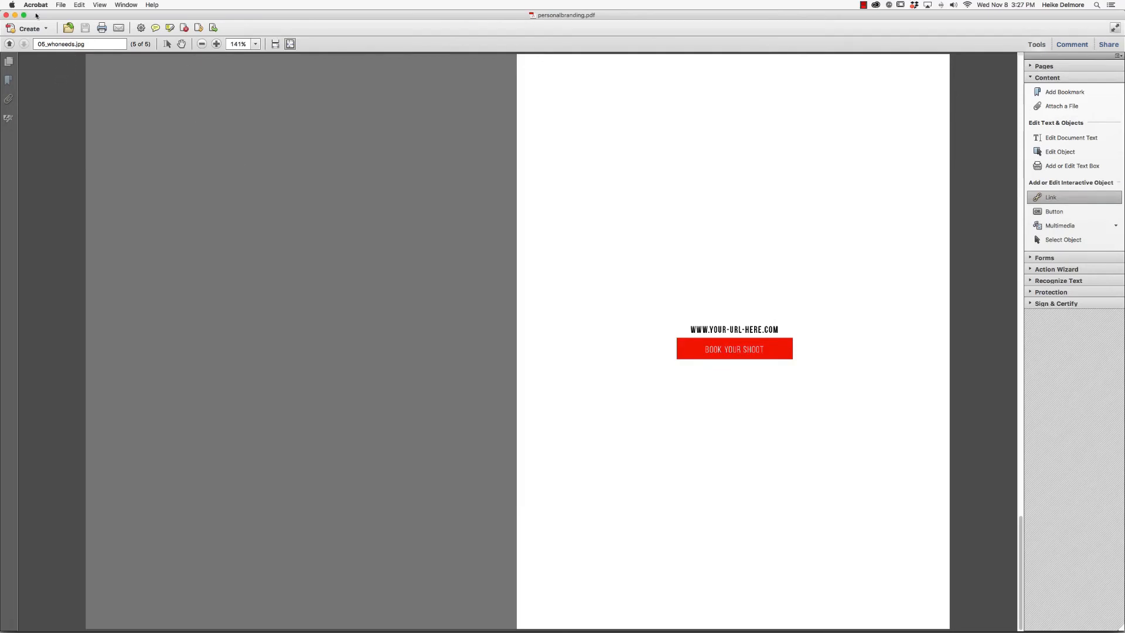
Close the saved document, then reopen personalbranding.pdf from Finder at 100% zoom.
left_click(7, 15)
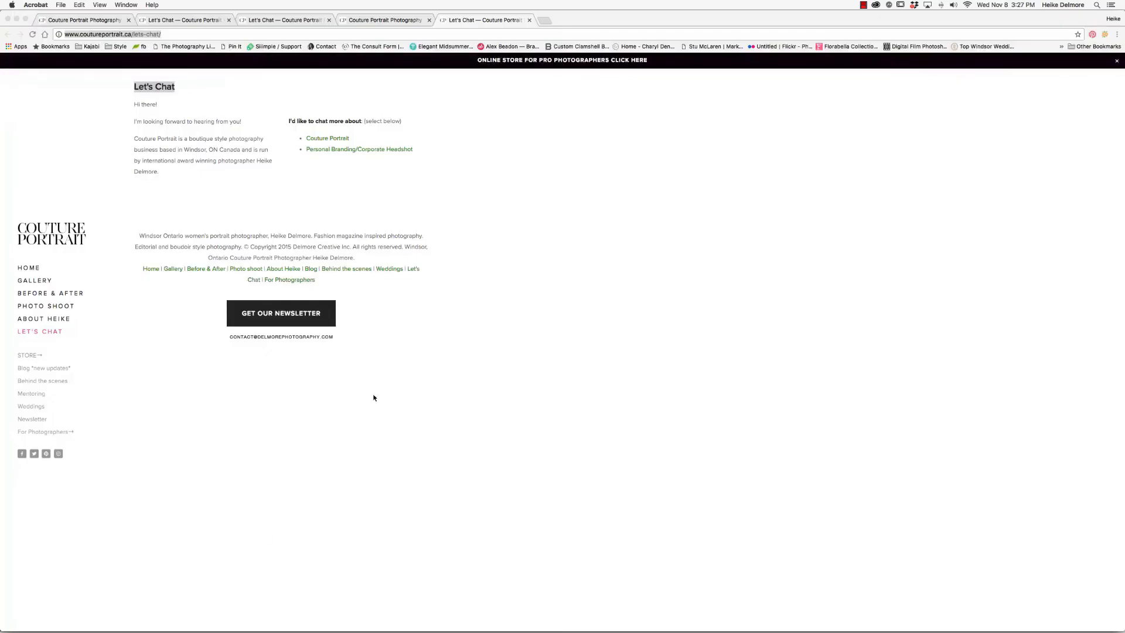
left_click(38, 624)
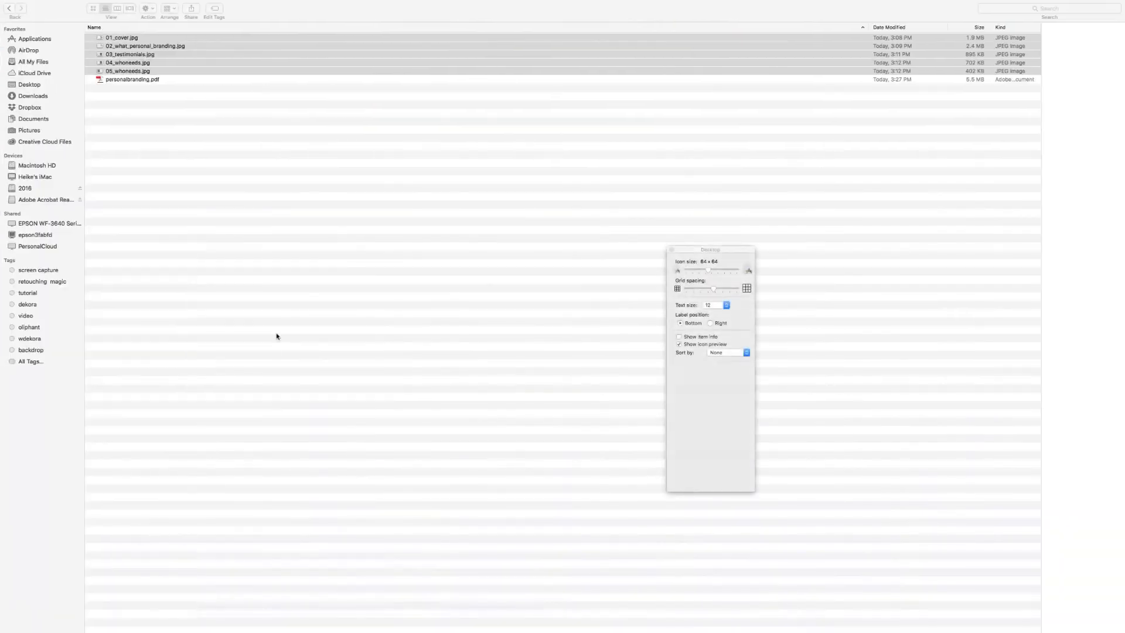
double_click(125, 82)
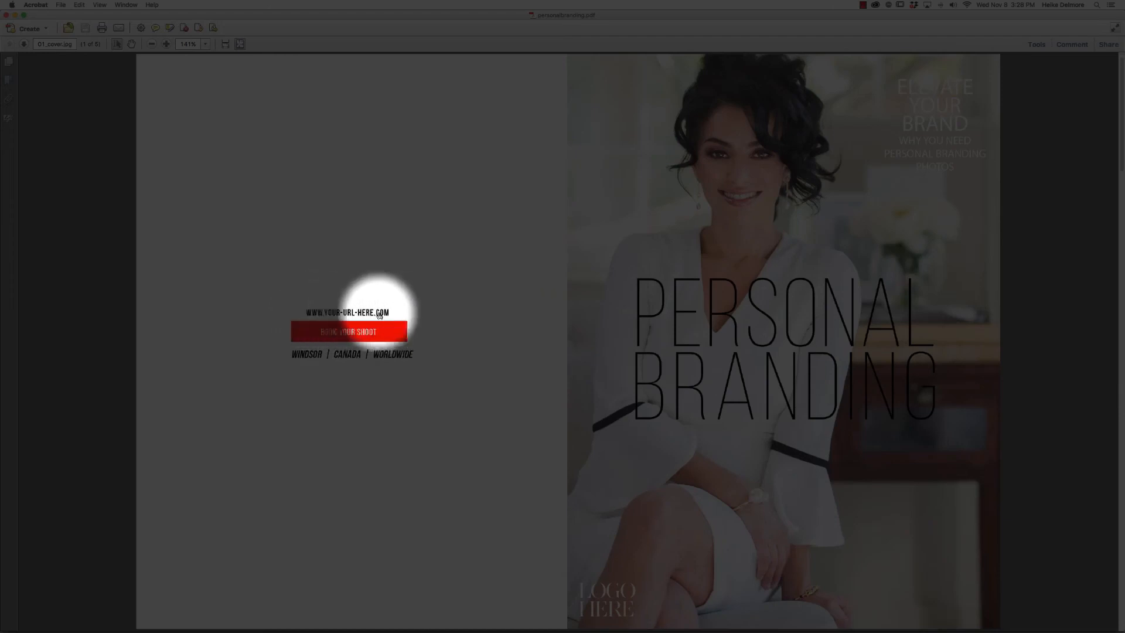
left_click(205, 45)
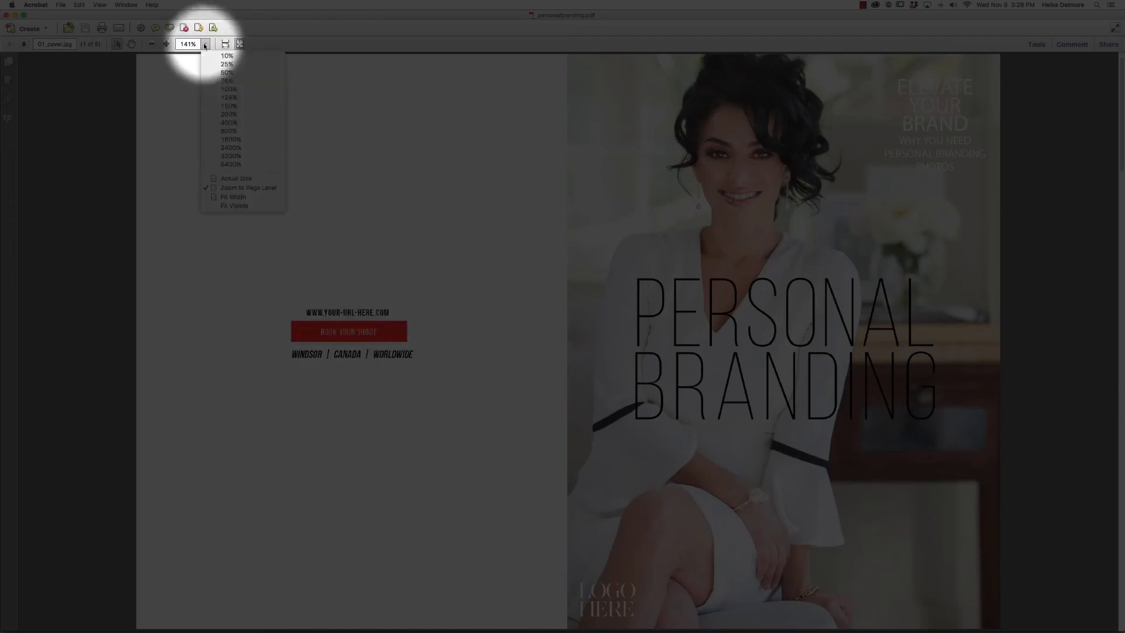
left_click(228, 89)
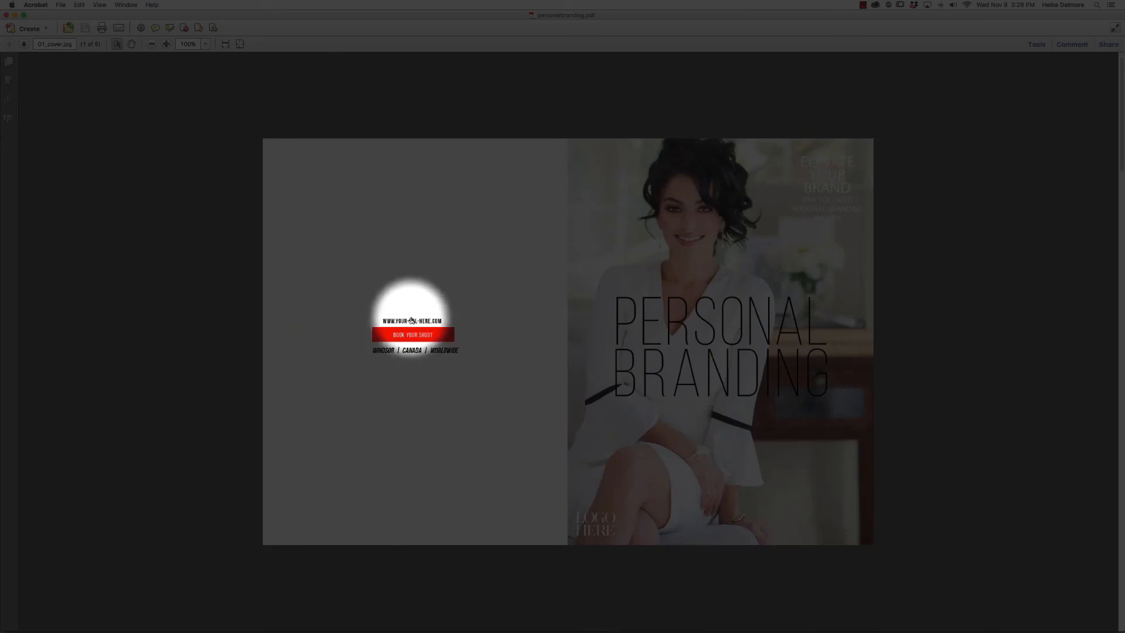
mouse_move(411, 320)
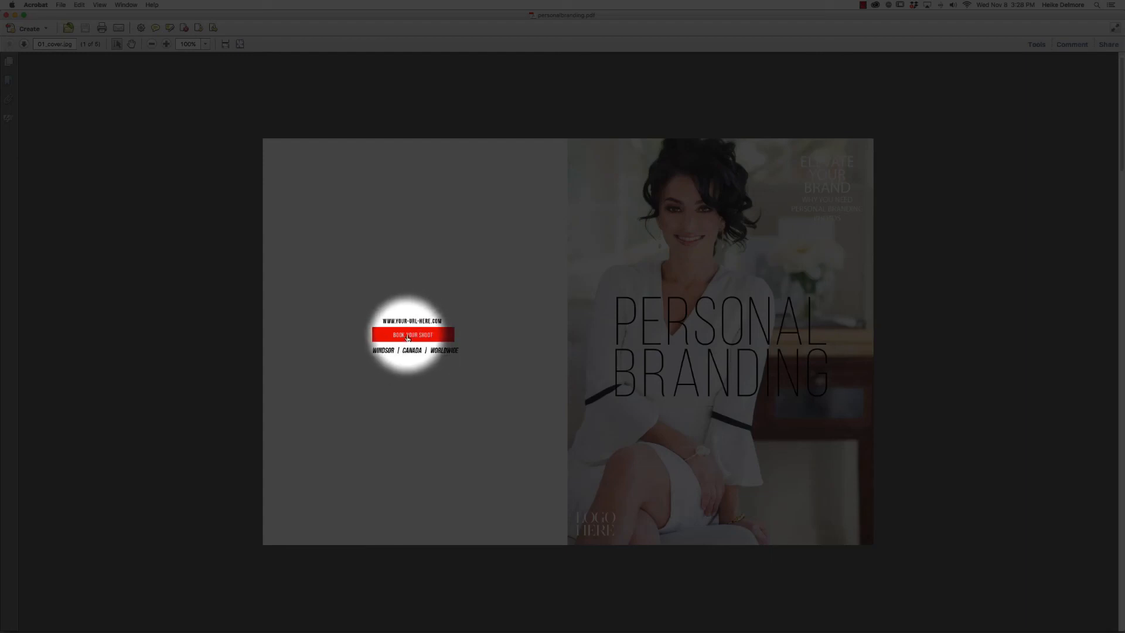
left_click(408, 338)
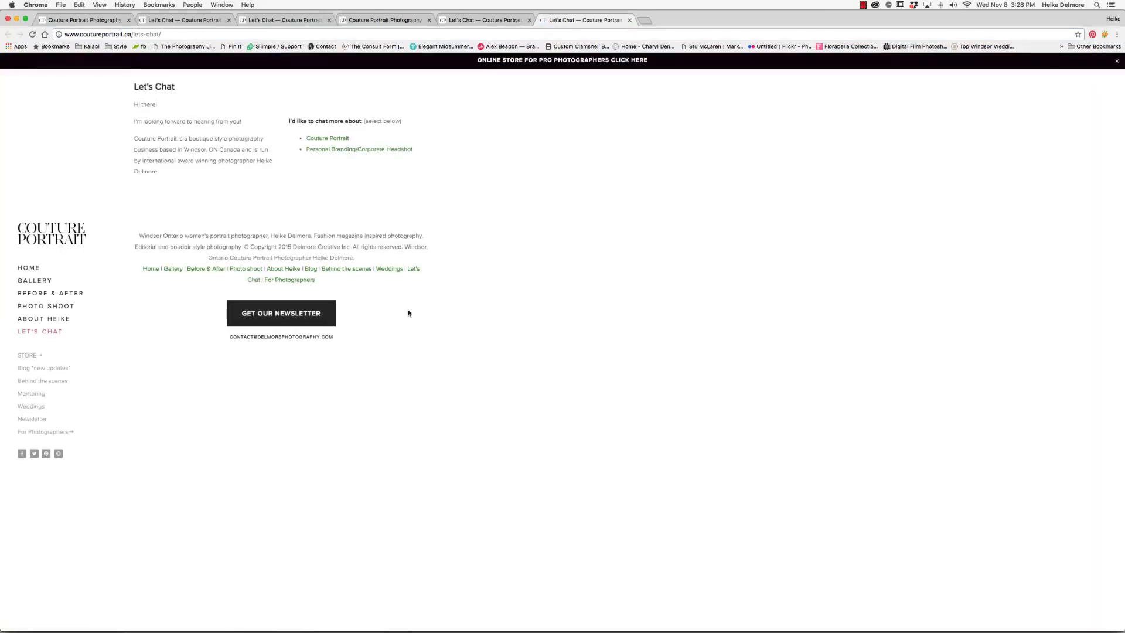
mouse_move(228, 626)
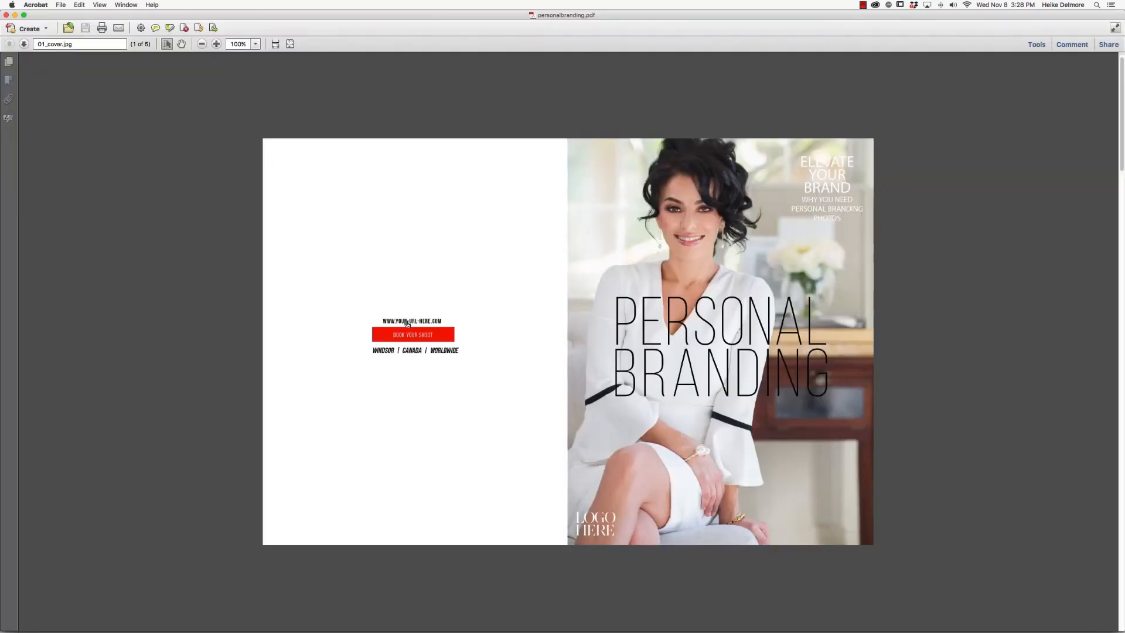
left_click(406, 322)
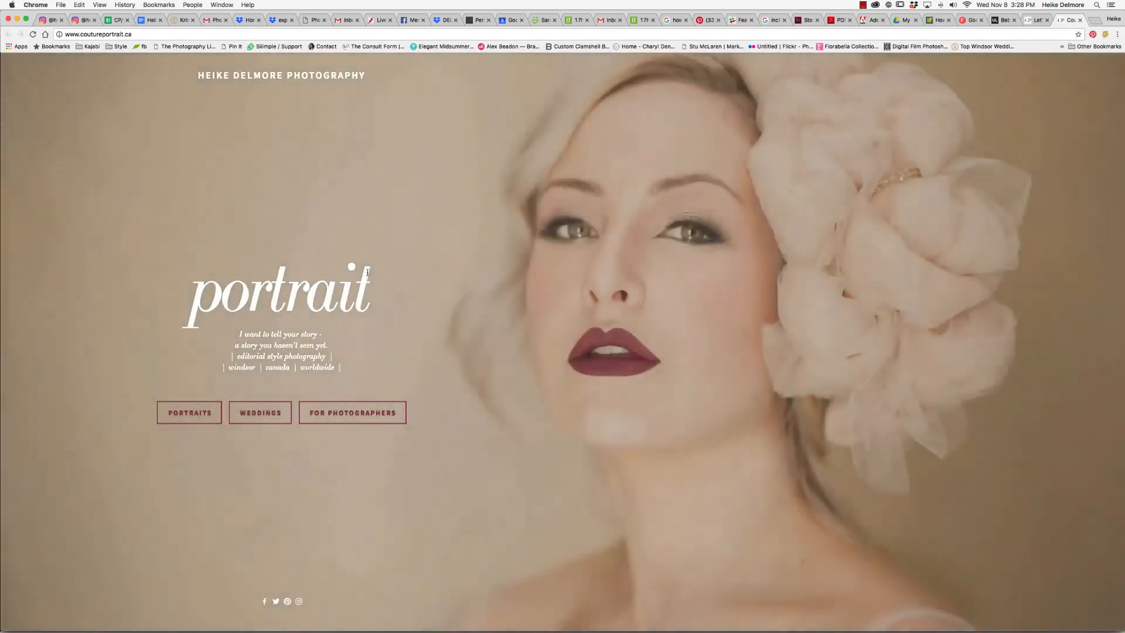
mouse_move(232, 628)
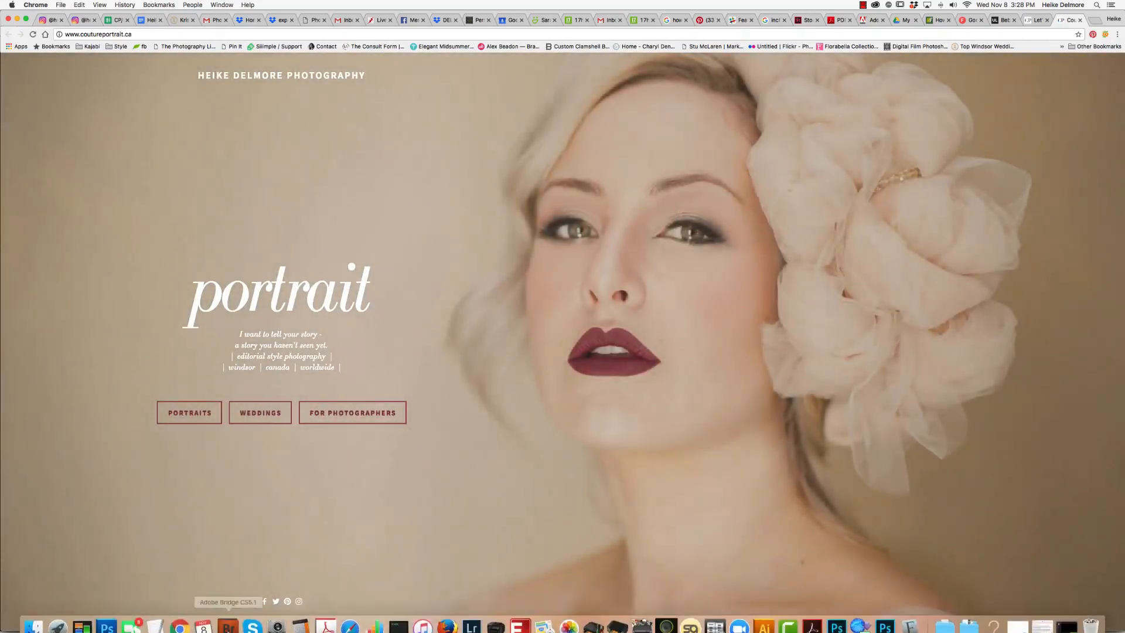
left_click(329, 621)
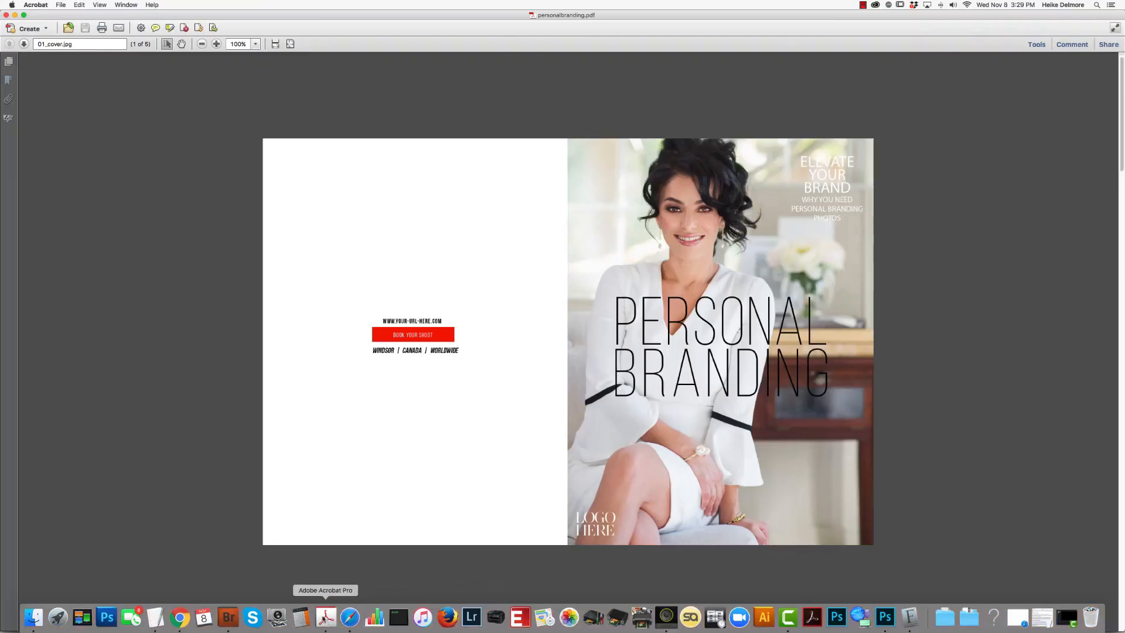
Test the BOOK YOUR SHOOT link on page 5 and return to the cover spread in Acrobat.
left_click(24, 44)
left_click(24, 45)
left_click(24, 44)
left_click(24, 45)
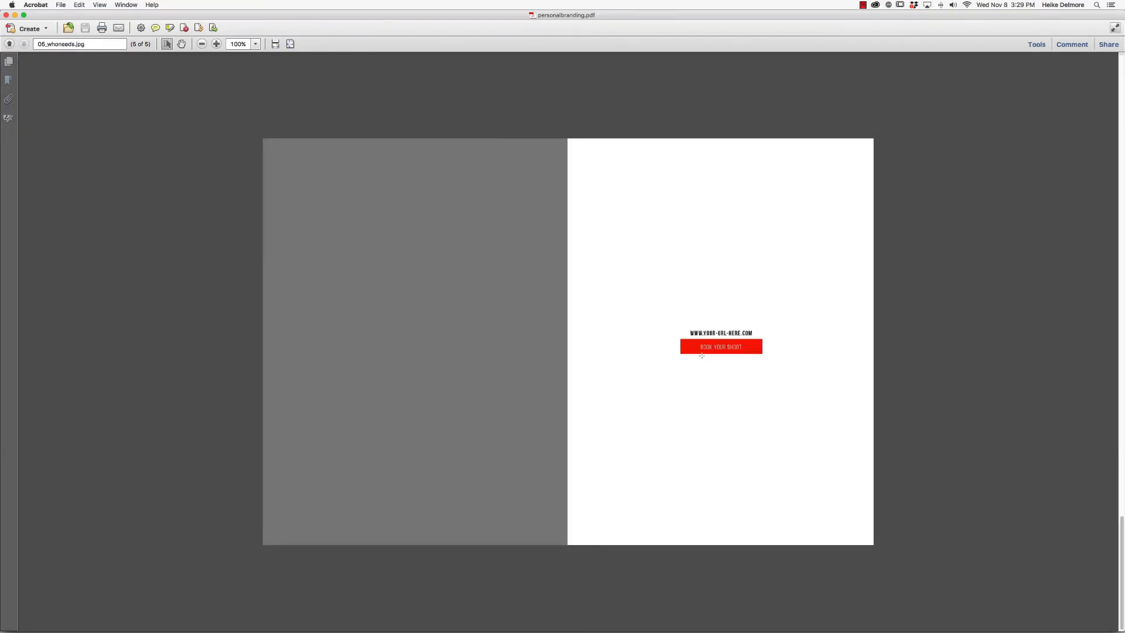
left_click(723, 351)
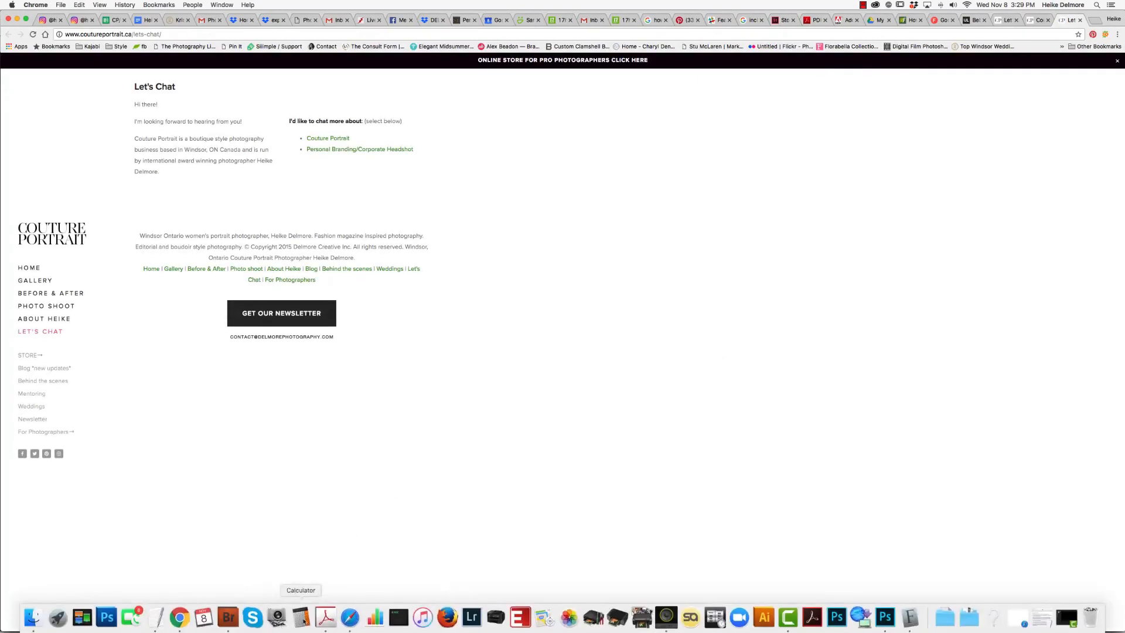
left_click(325, 617)
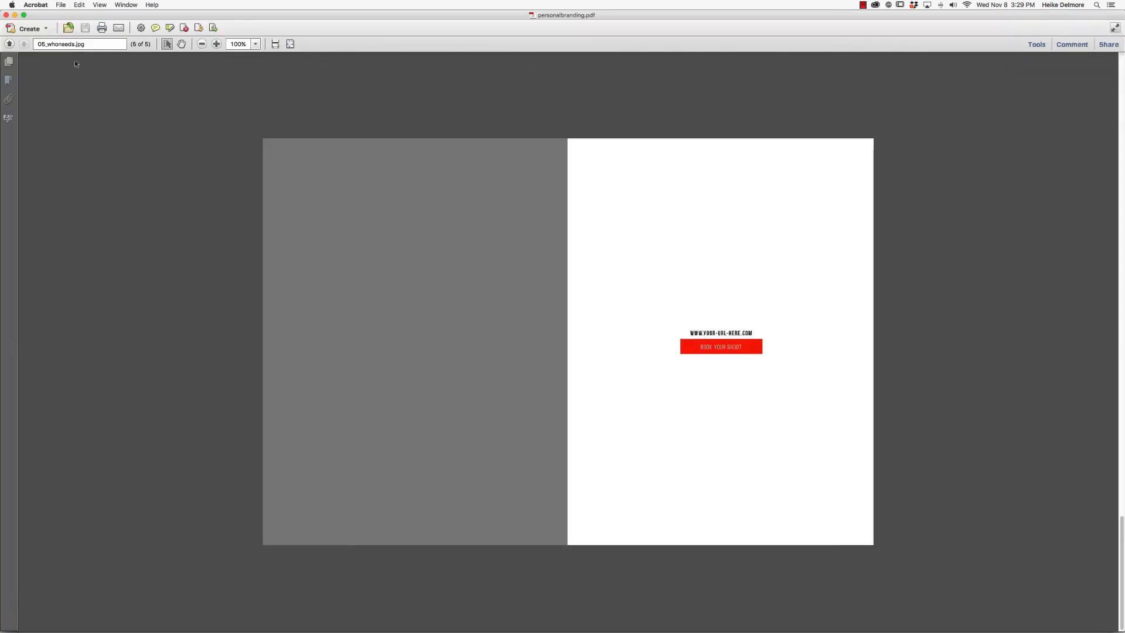
left_click(9, 45)
left_click(9, 45)
left_click(9, 44)
left_click(10, 45)
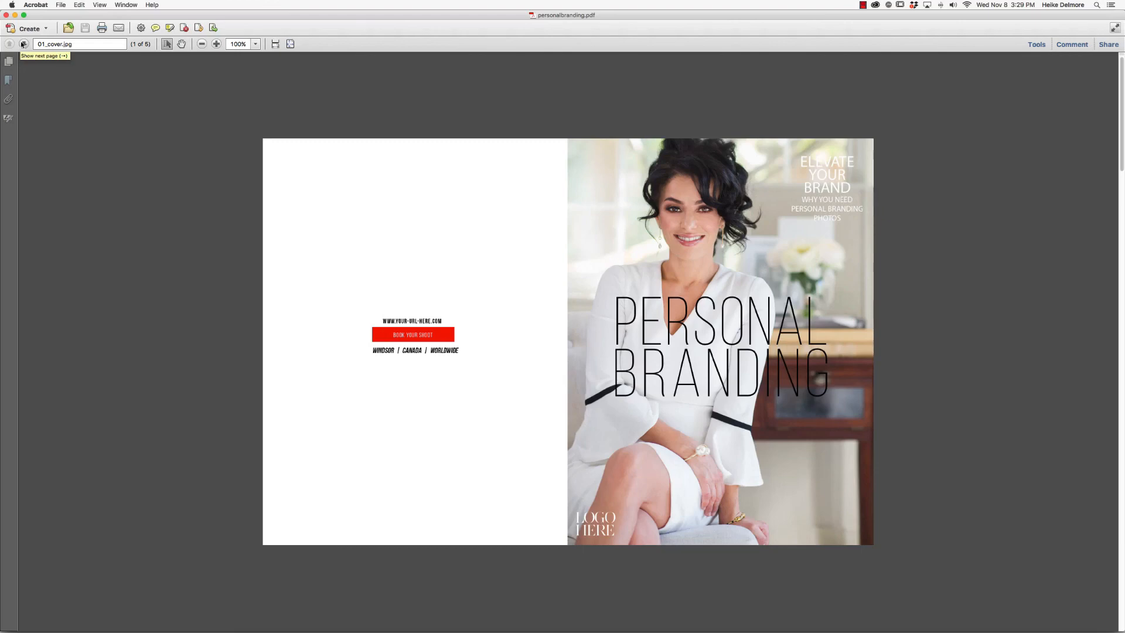
Switch to Finder and go back from the pdf_digital_mag folder to the previous location.
mouse_move(228, 621)
left_click(182, 620)
left_click(34, 618)
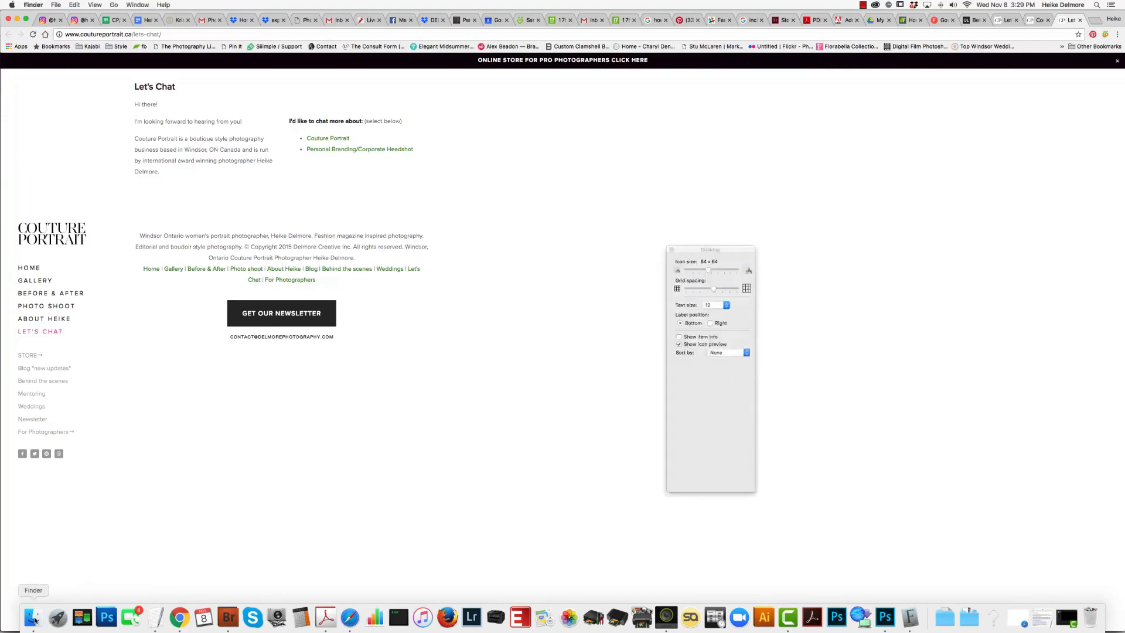
left_click(9, 8)
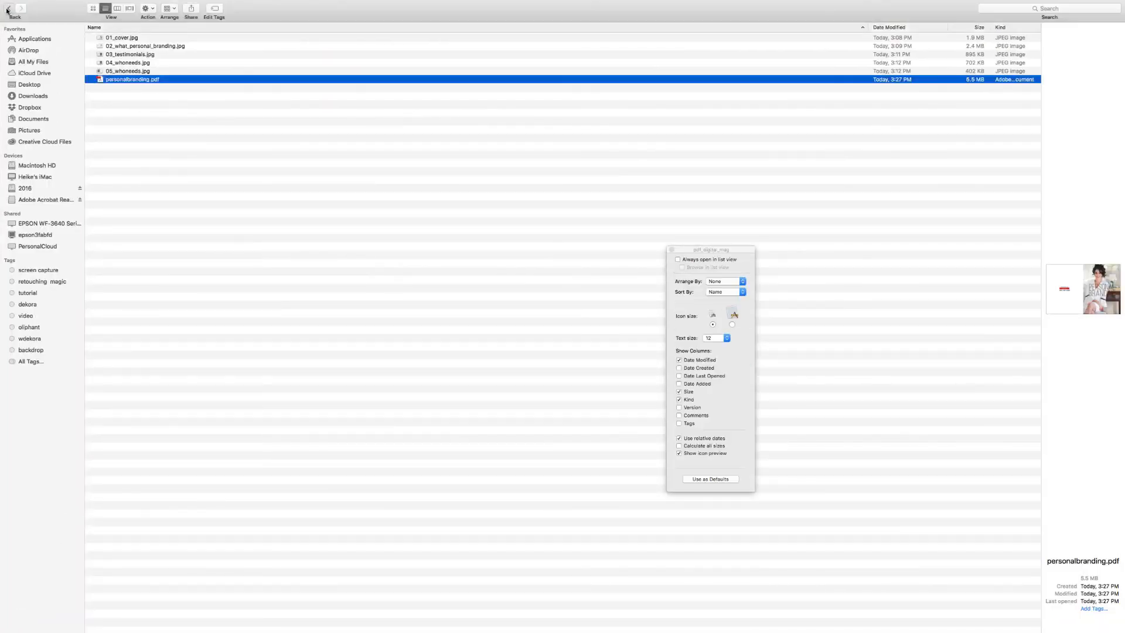